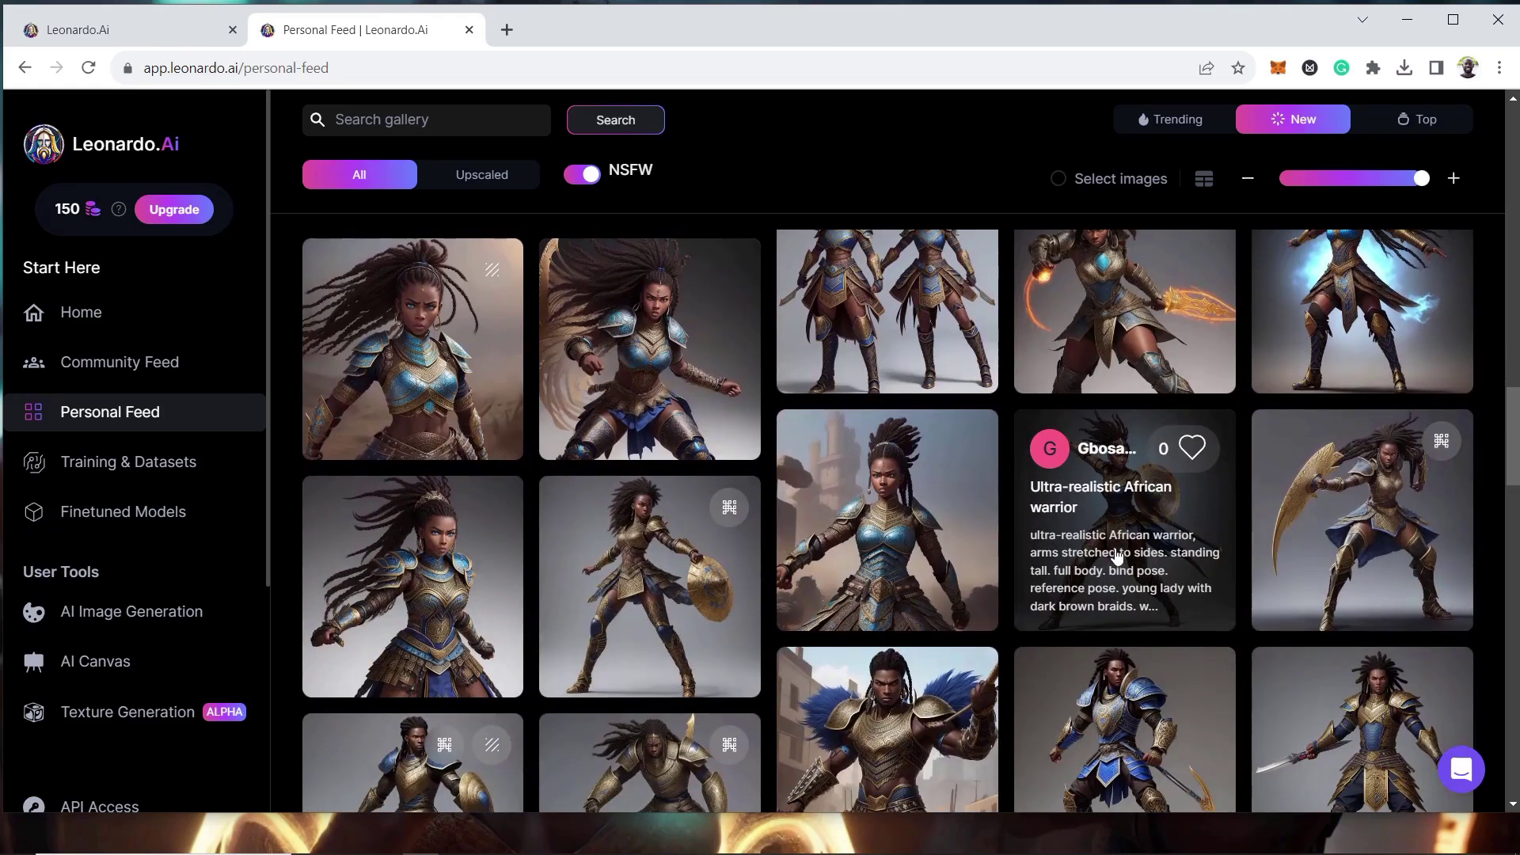
Step: Request background removal for the HD Crisp upscaled image of the female warrior with the golden curved blade and reload the personal feed
left_click(1131, 575)
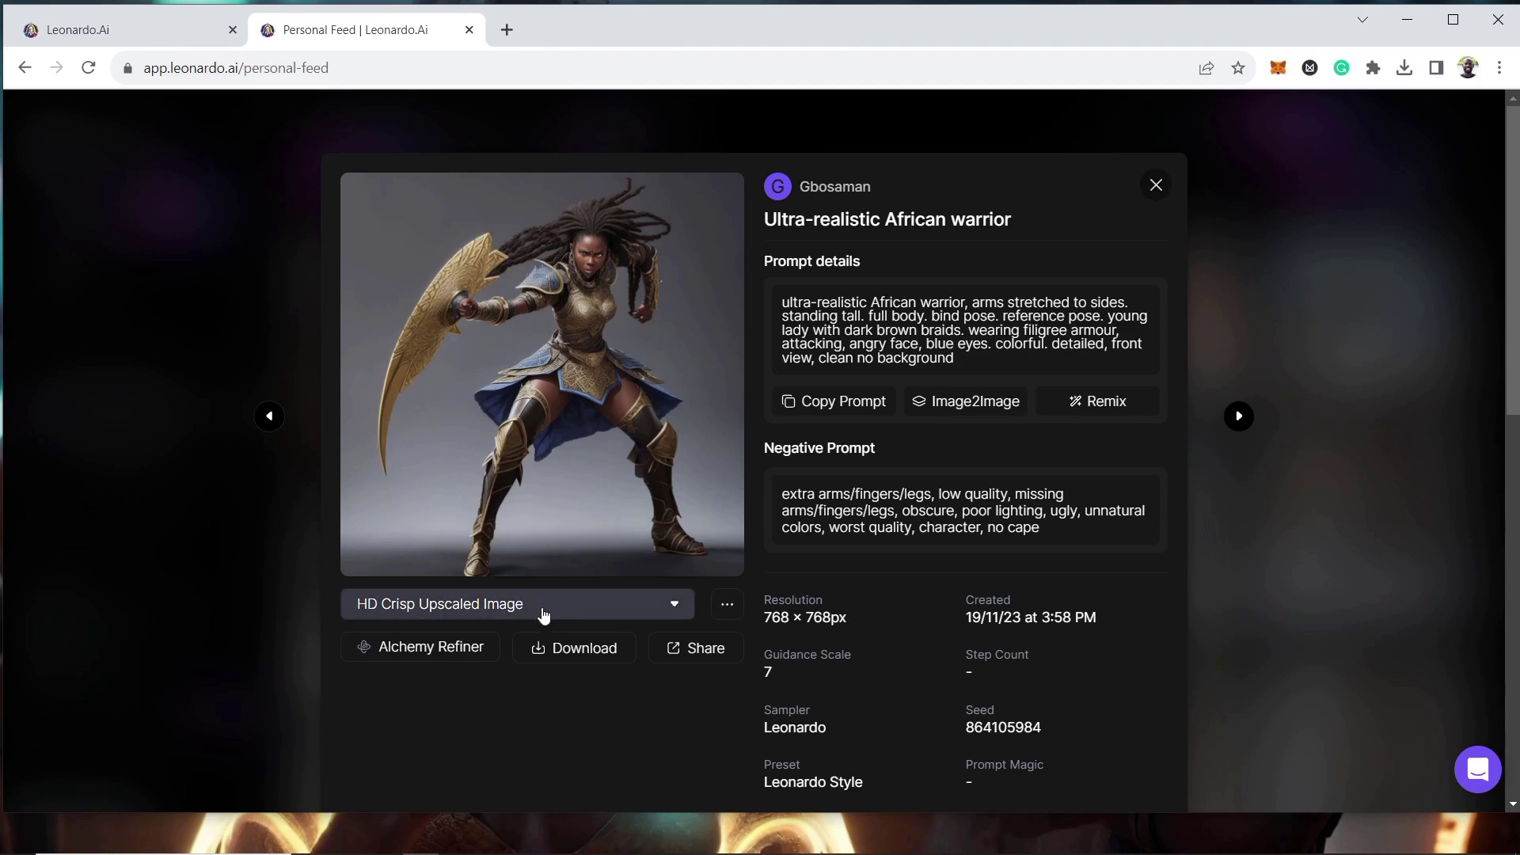
left_click(728, 610)
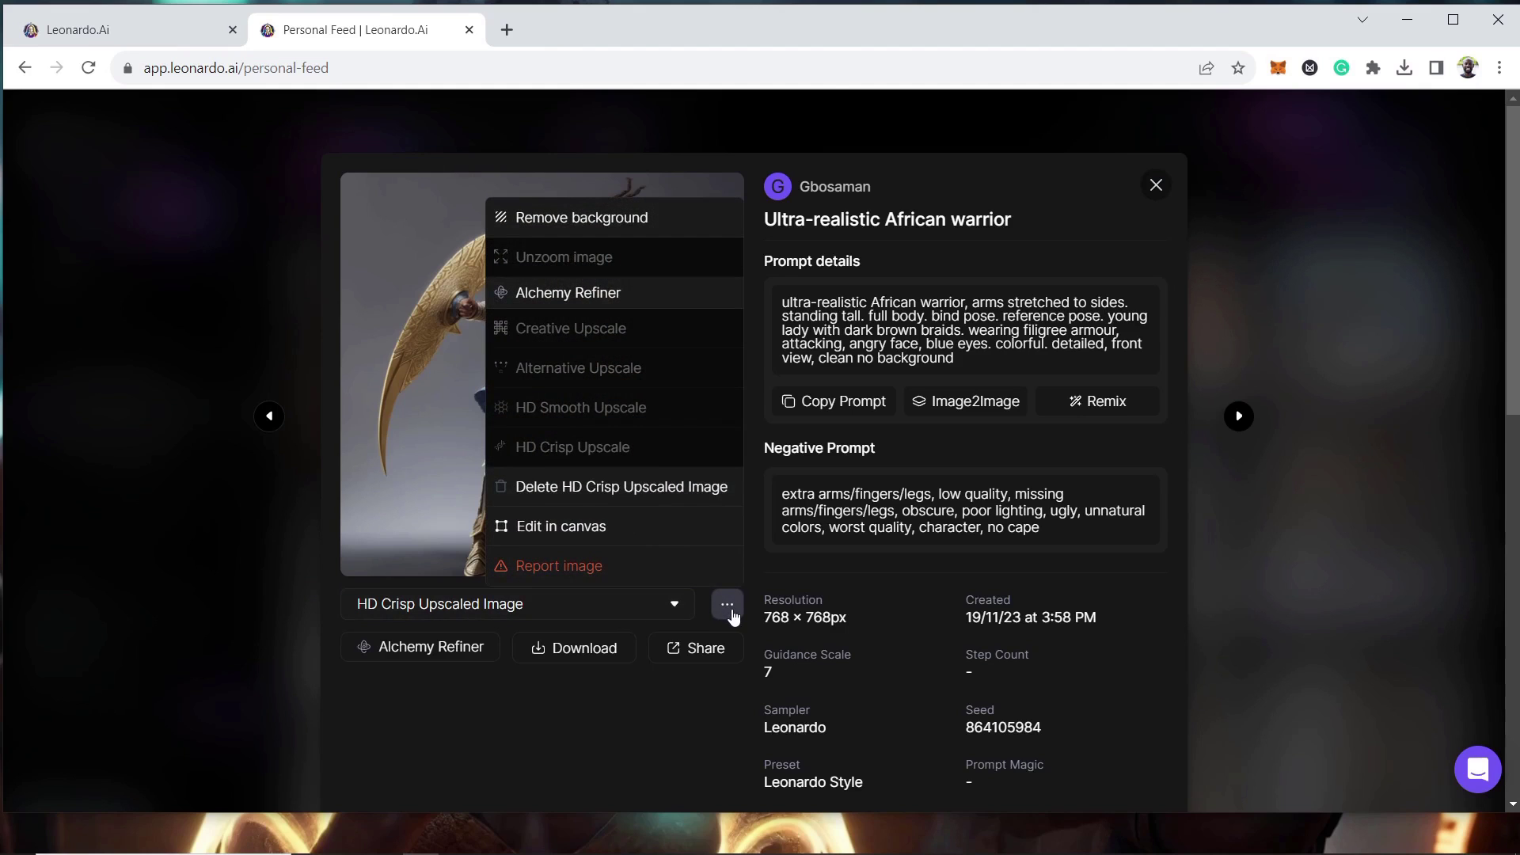
left_click(624, 224)
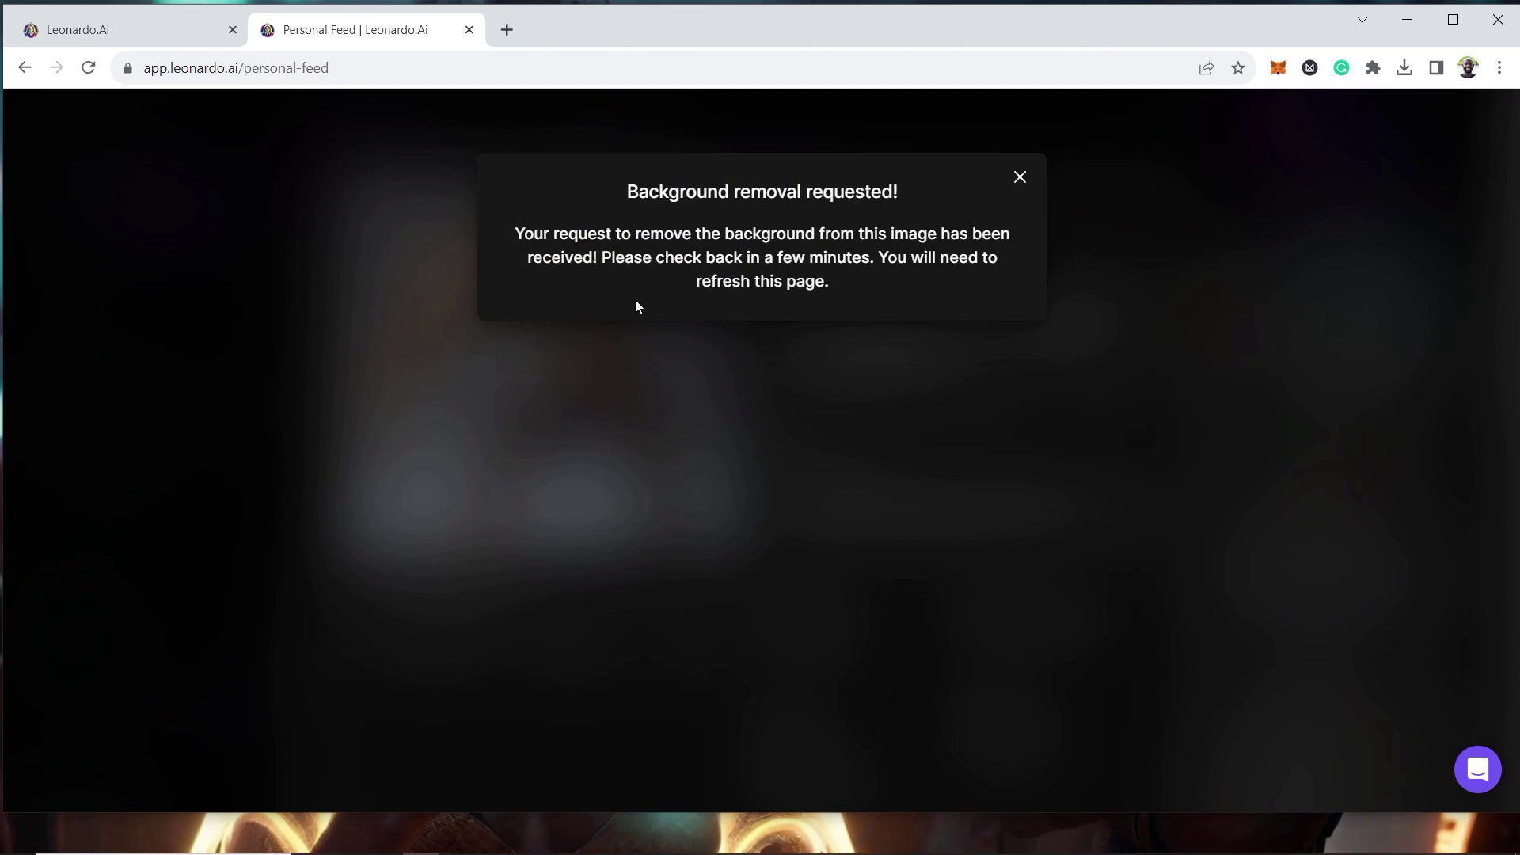
left_click(89, 67)
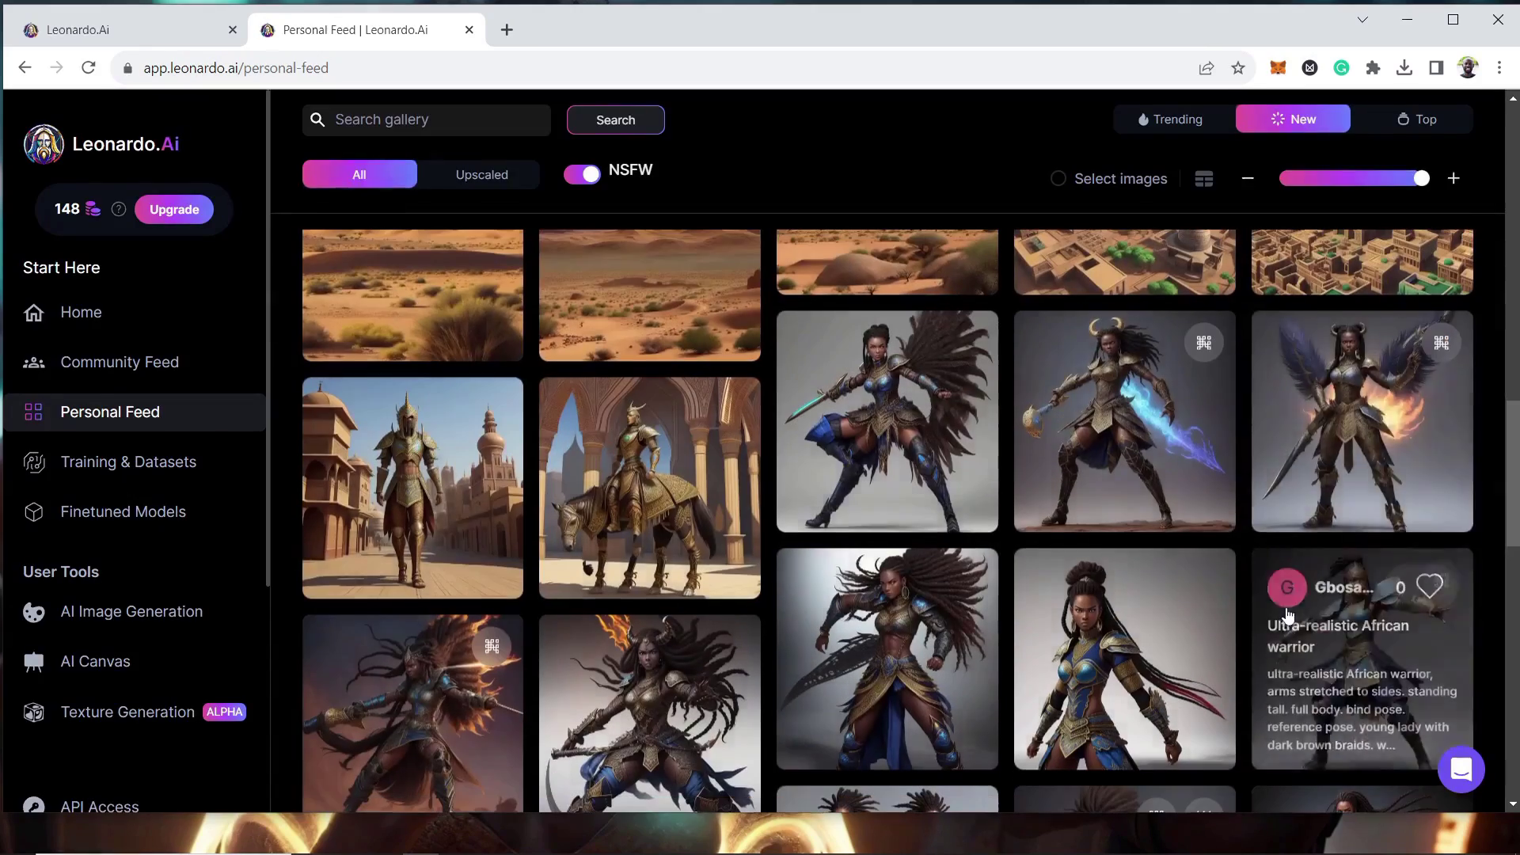
Step: Download the No Background version of the female warrior with the golden curved blade and close the image details
scroll(1261, 519, "down", 5)
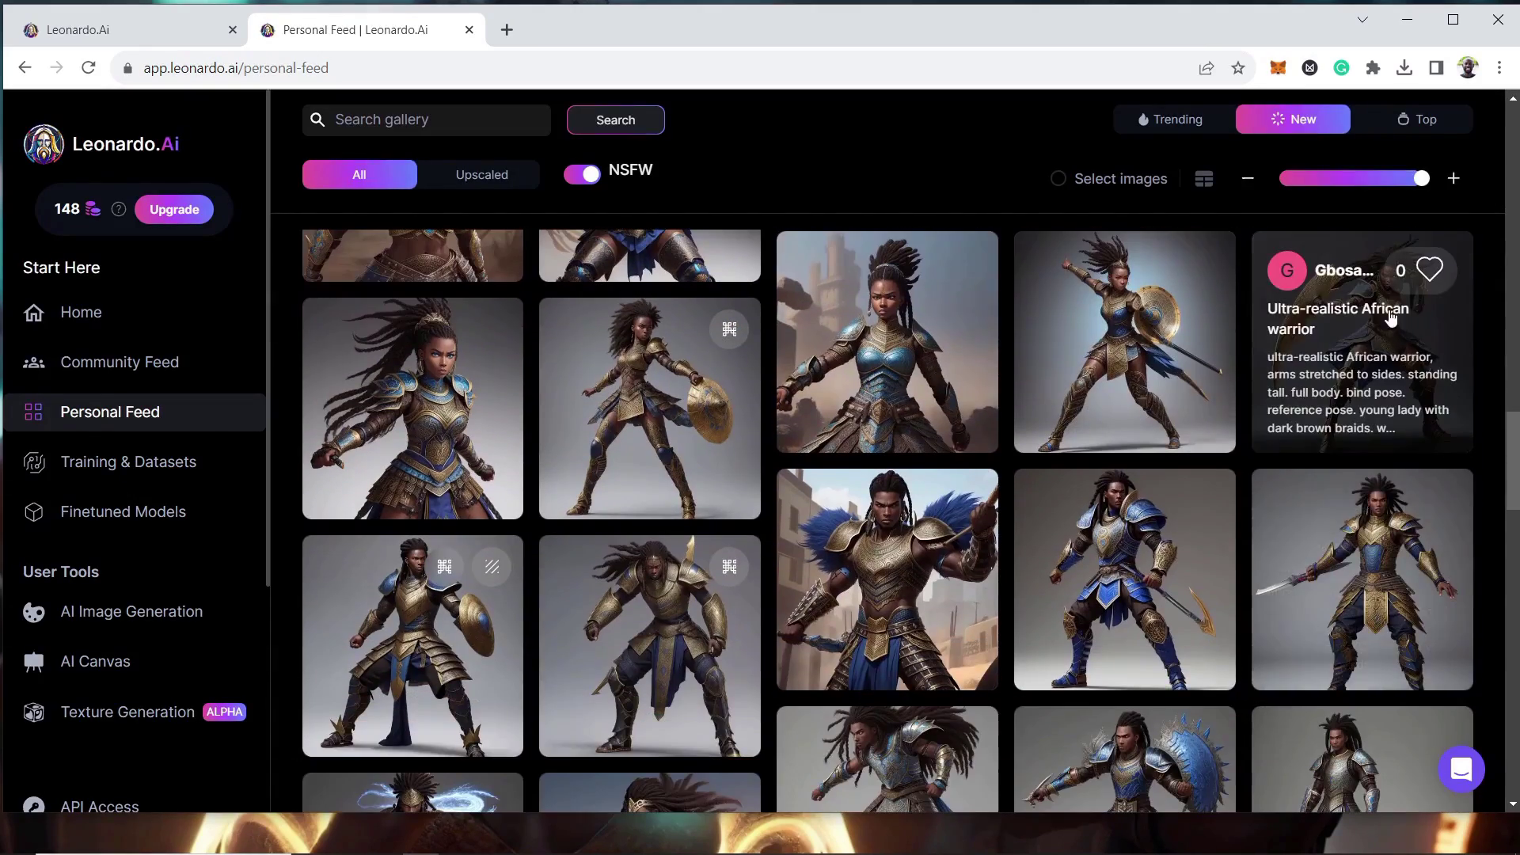
left_click(1384, 339)
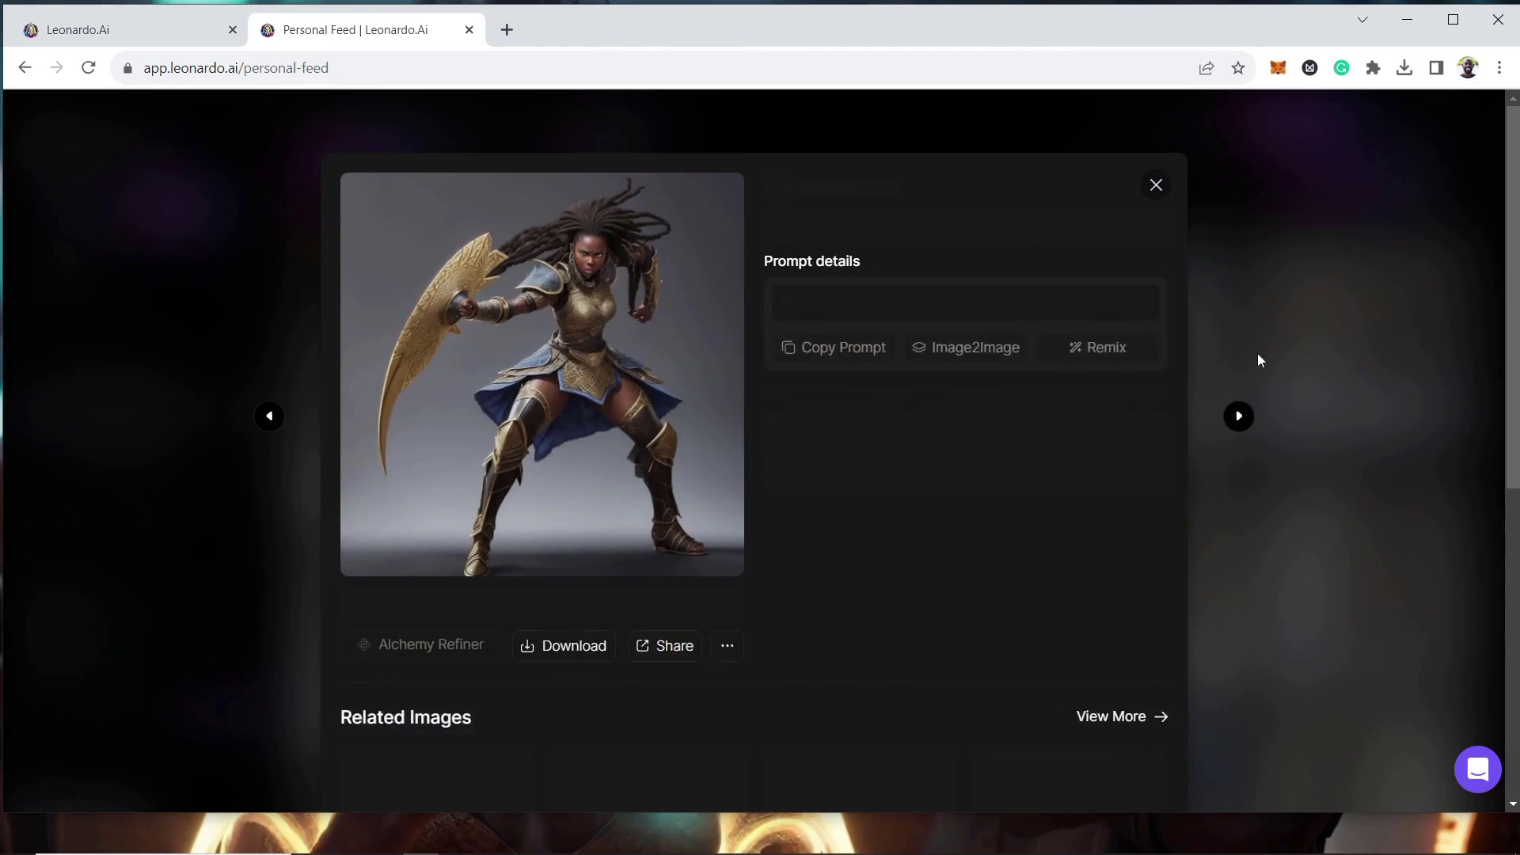
left_click(625, 612)
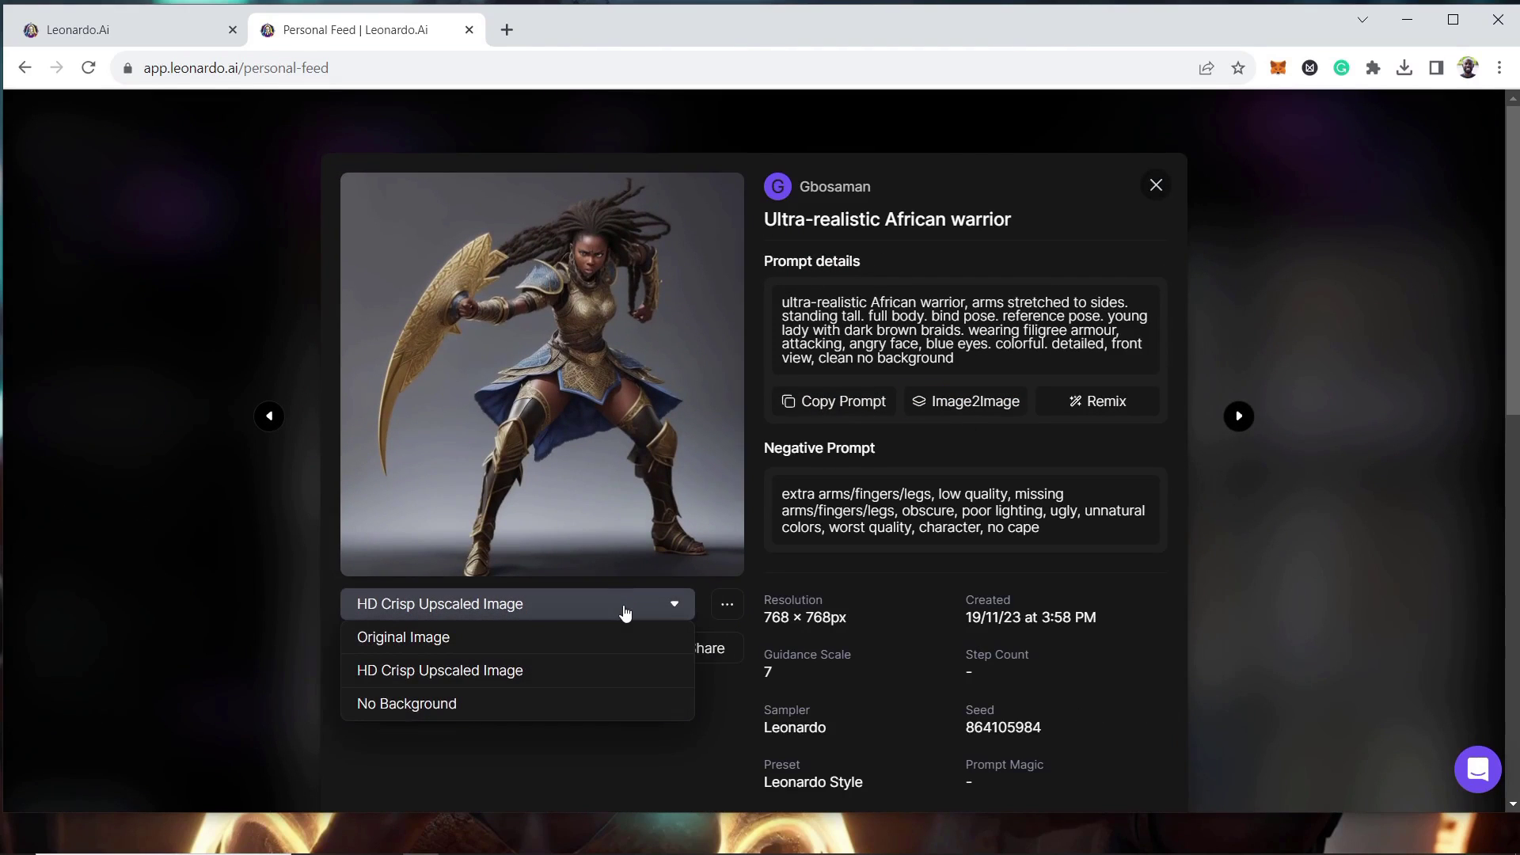
left_click(442, 707)
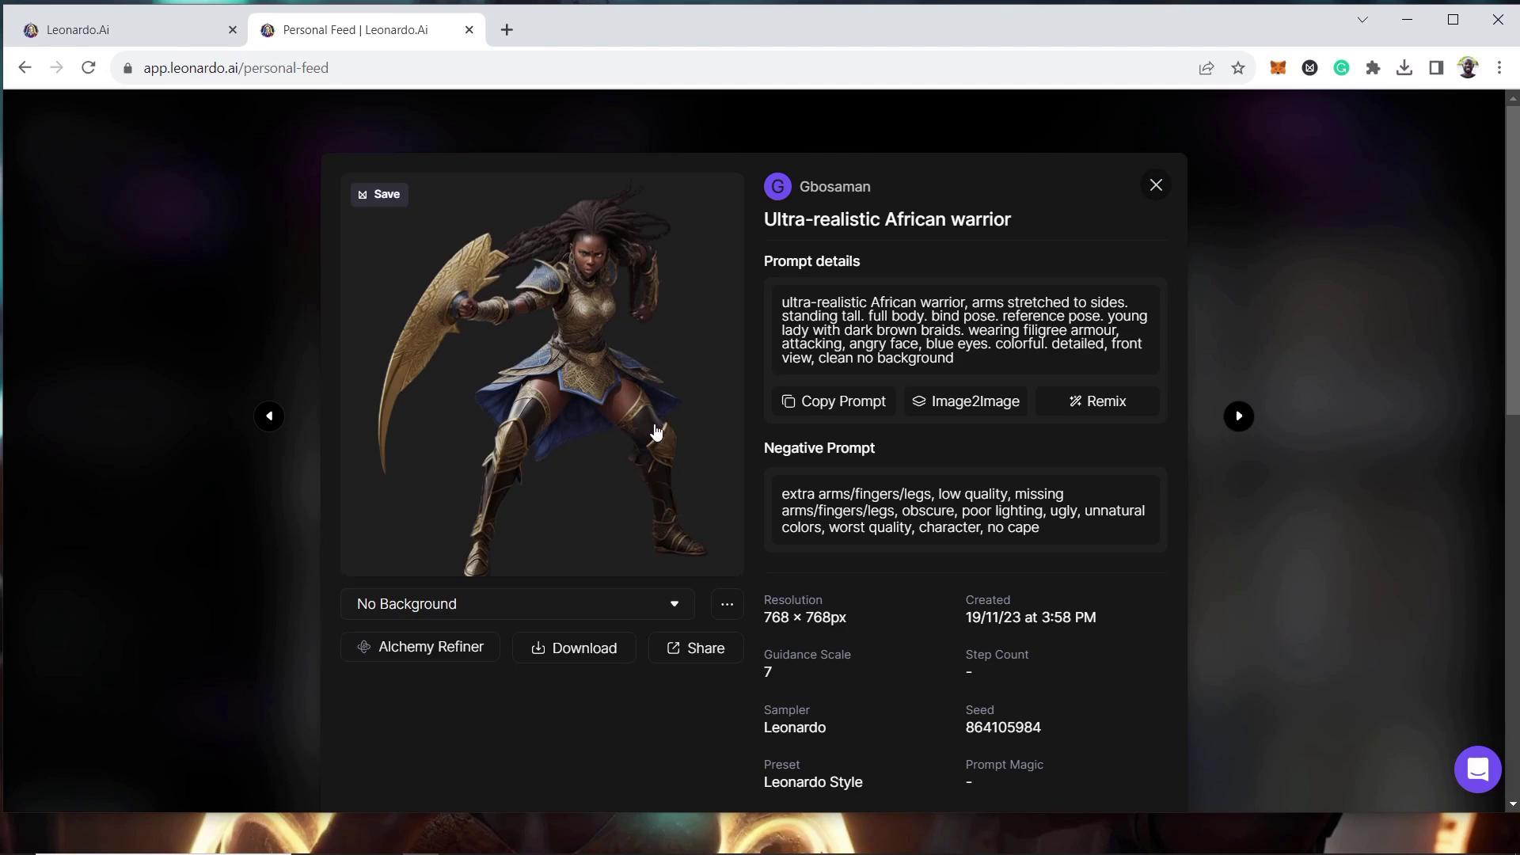
left_click(559, 651)
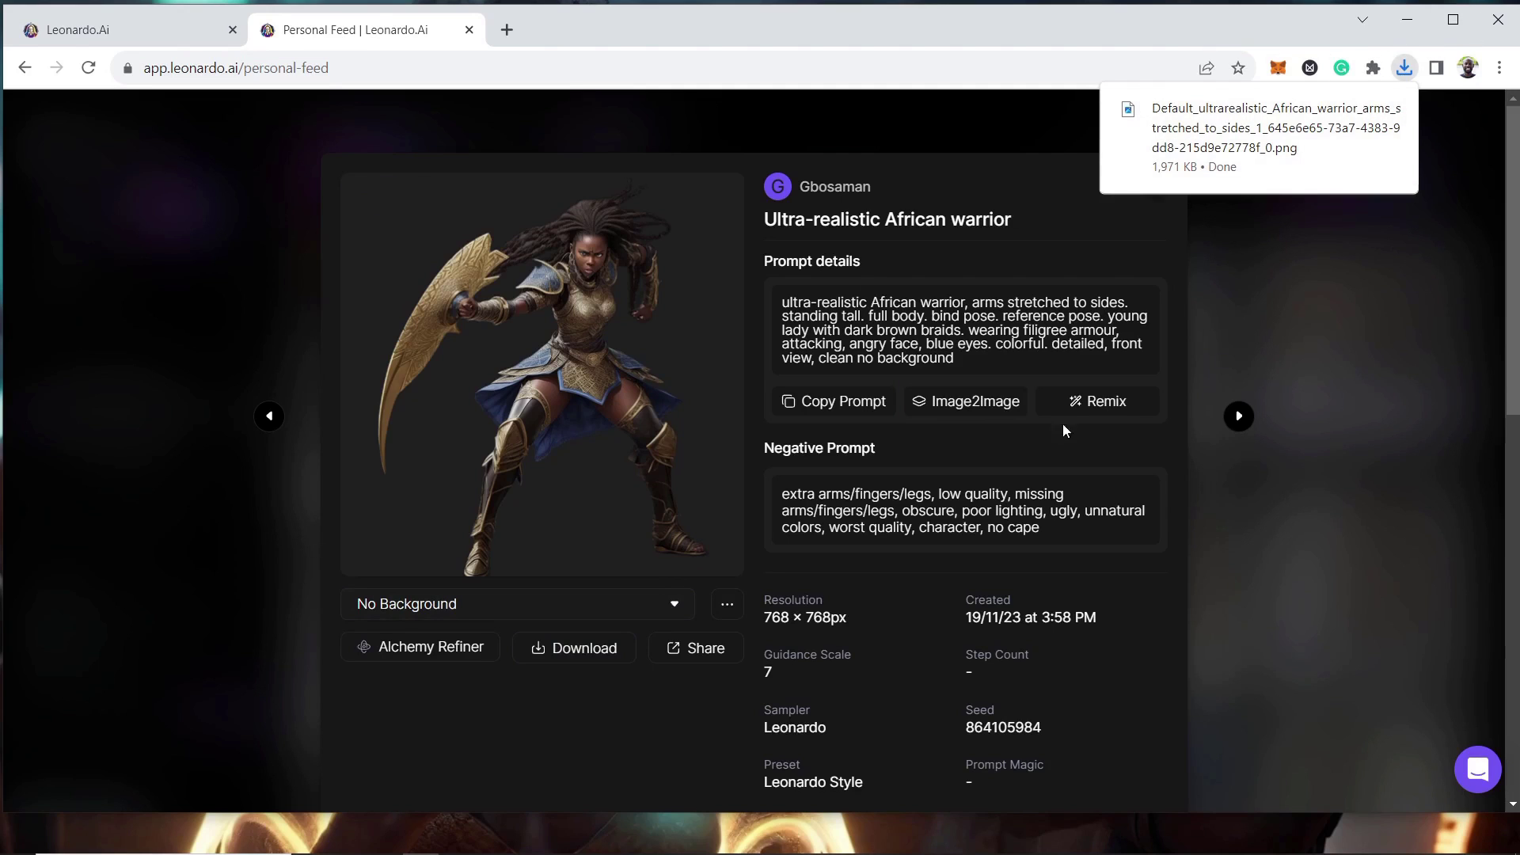
left_click(1271, 348)
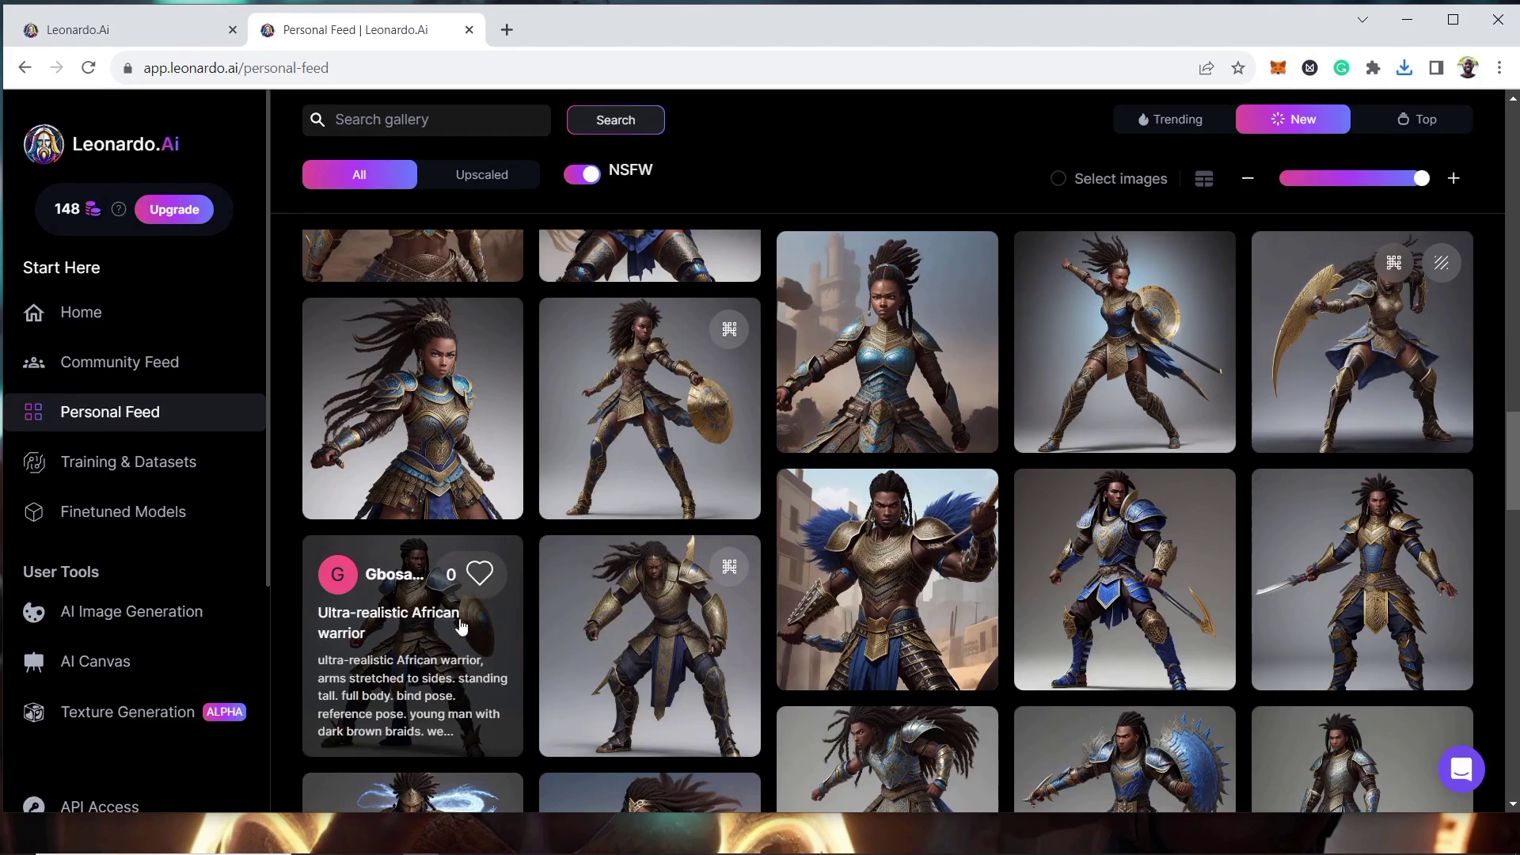
Step: Download the No Background version of the male warrior holding the round golden shield and close the image details
left_click(471, 650)
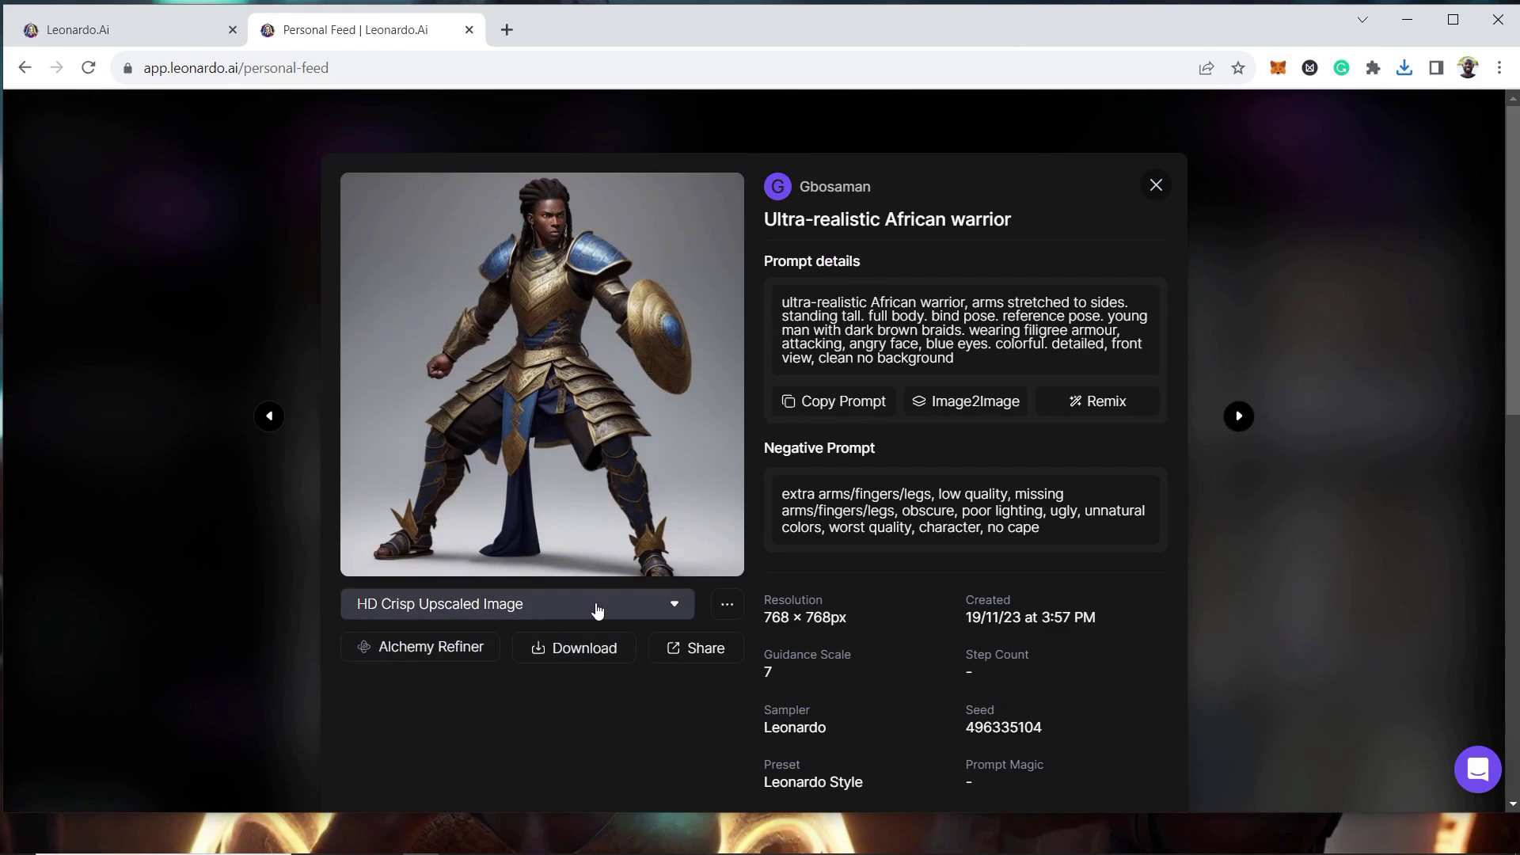
left_click(484, 605)
left_click(452, 704)
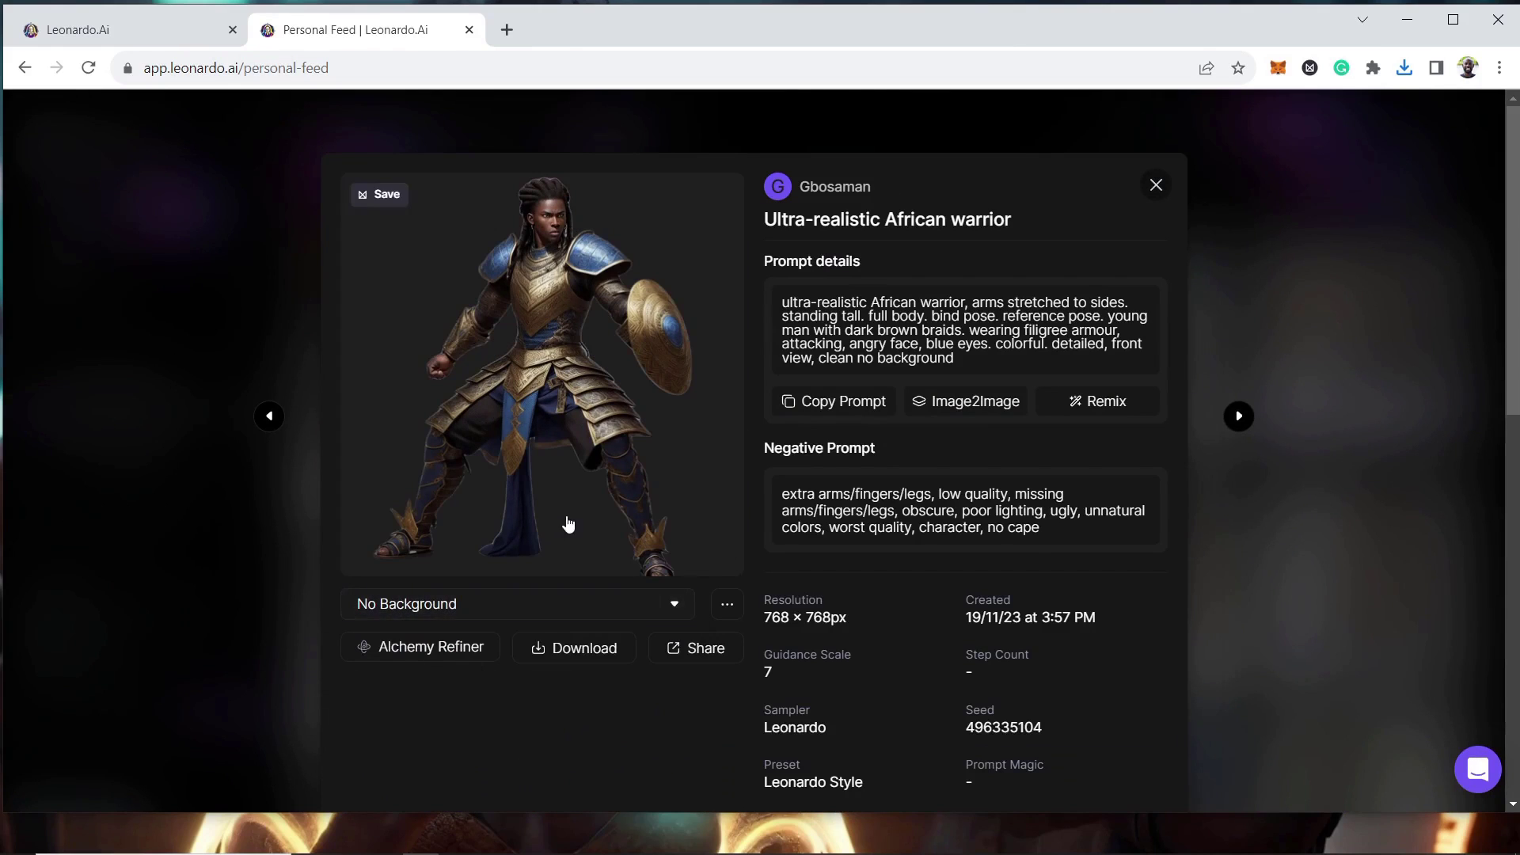
left_click(578, 654)
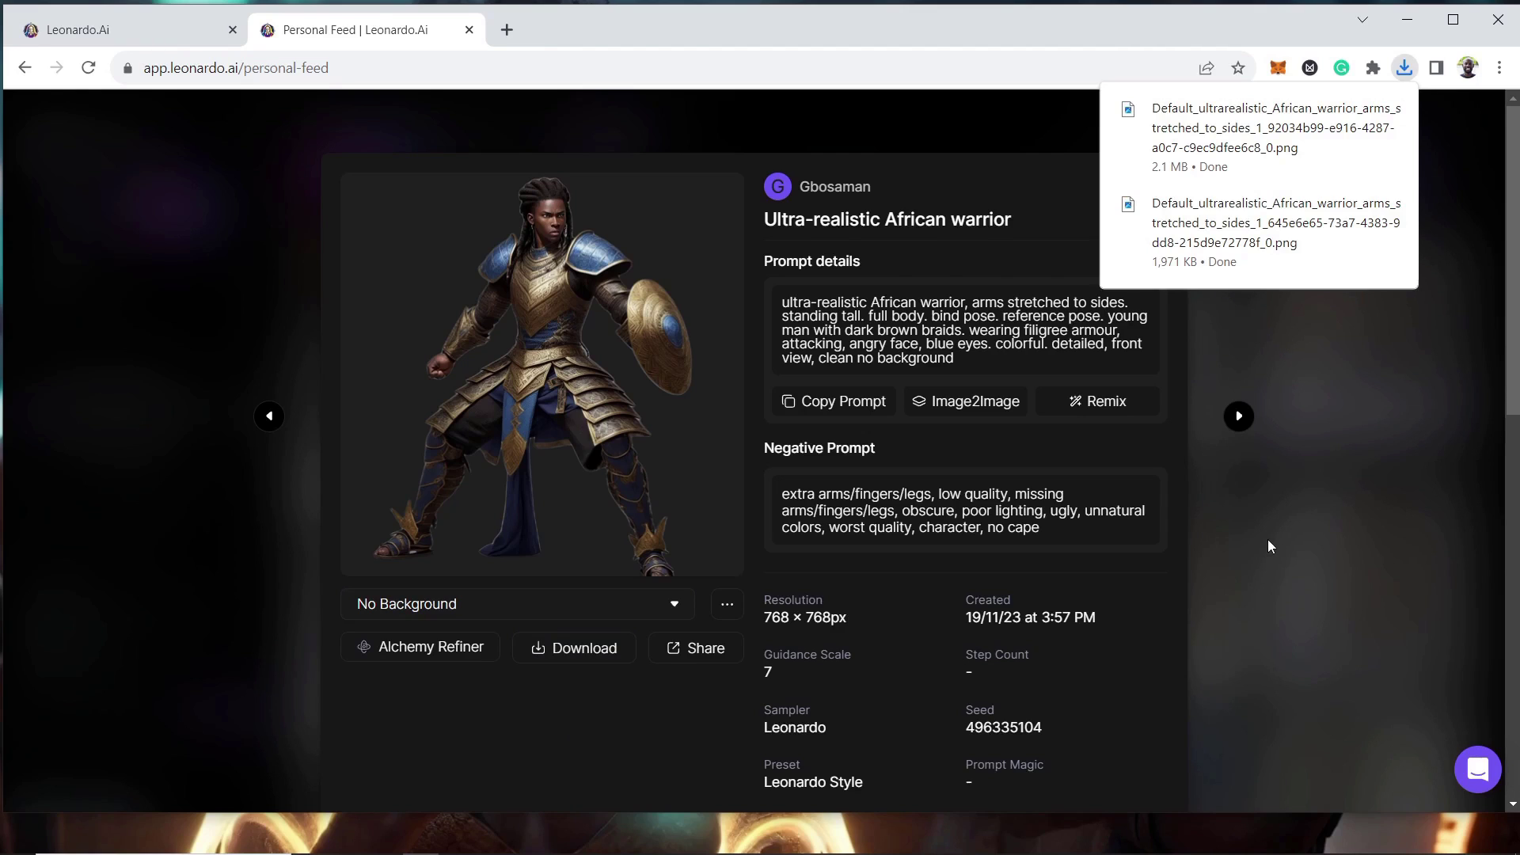
left_click(1328, 451)
left_click(1328, 451)
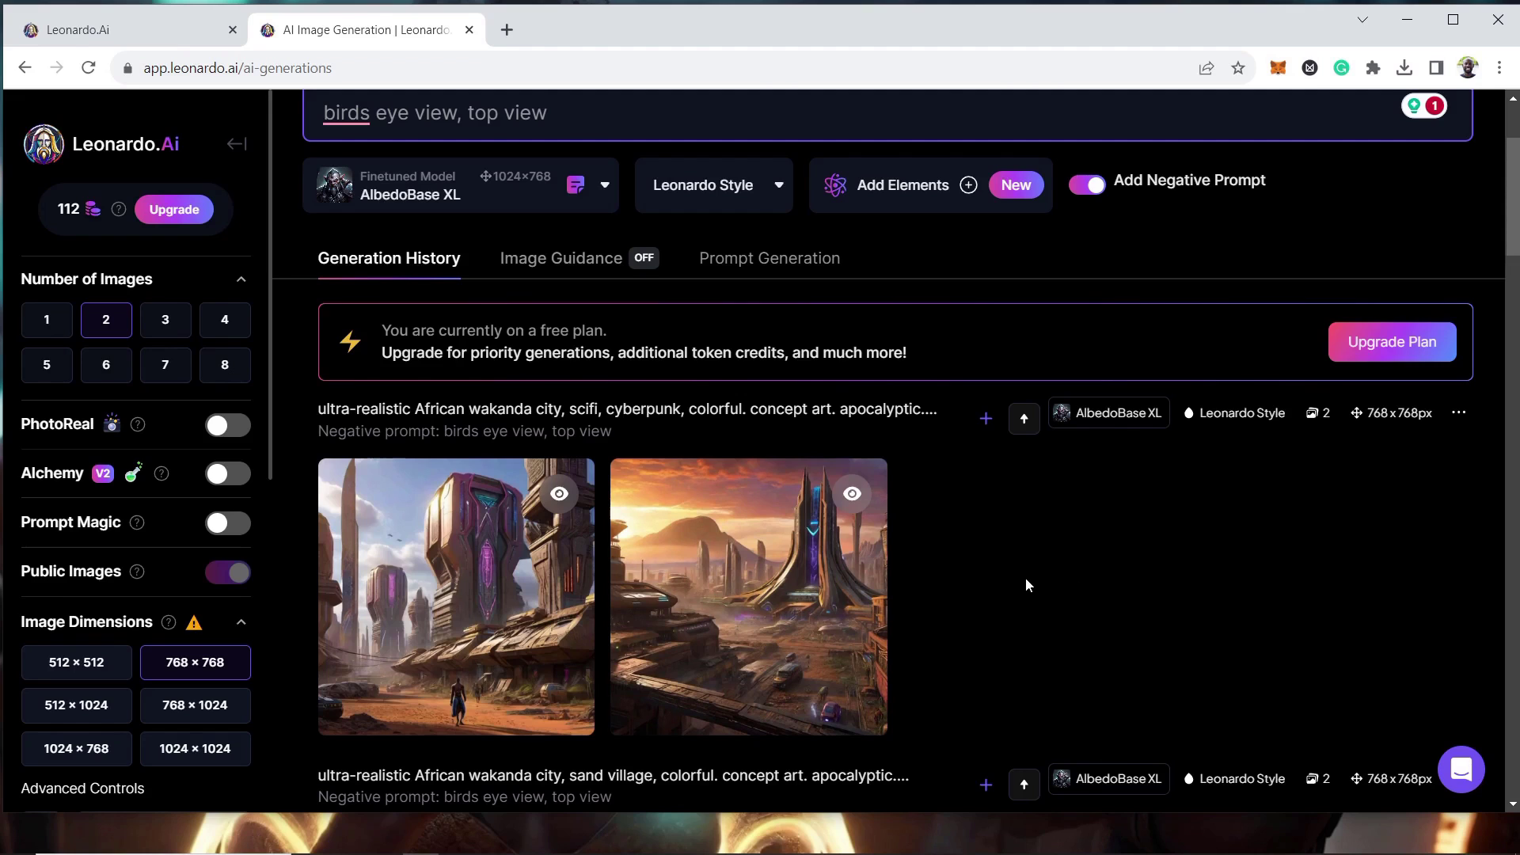
Step: Review the prompt and negative prompt used for the latest African wakanda city generation
scroll(1030, 590, "up", 3)
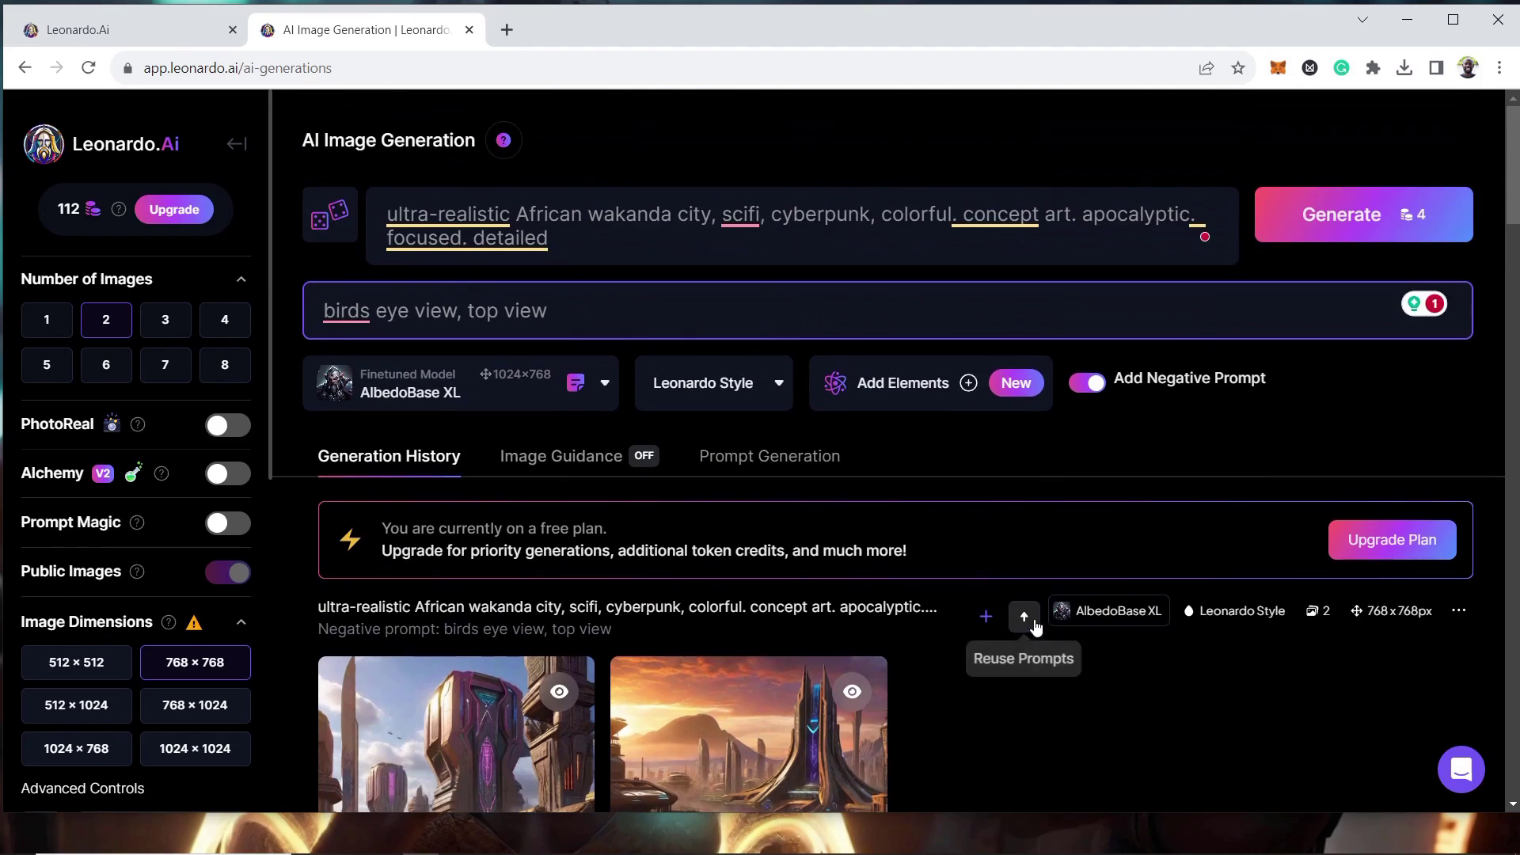
triple_click(611, 245)
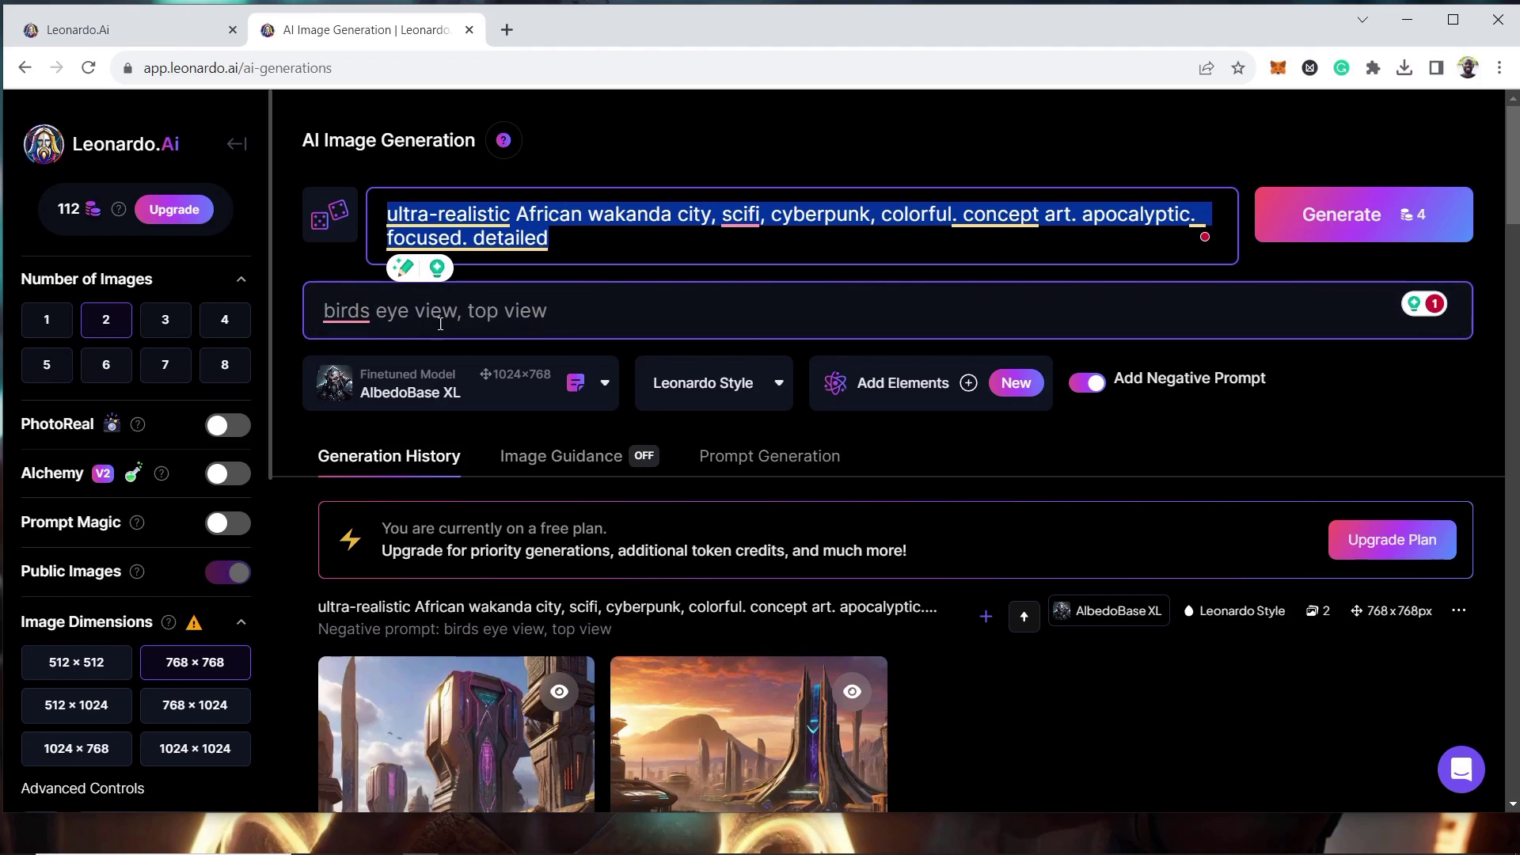
scroll(709, 325, "down", 3)
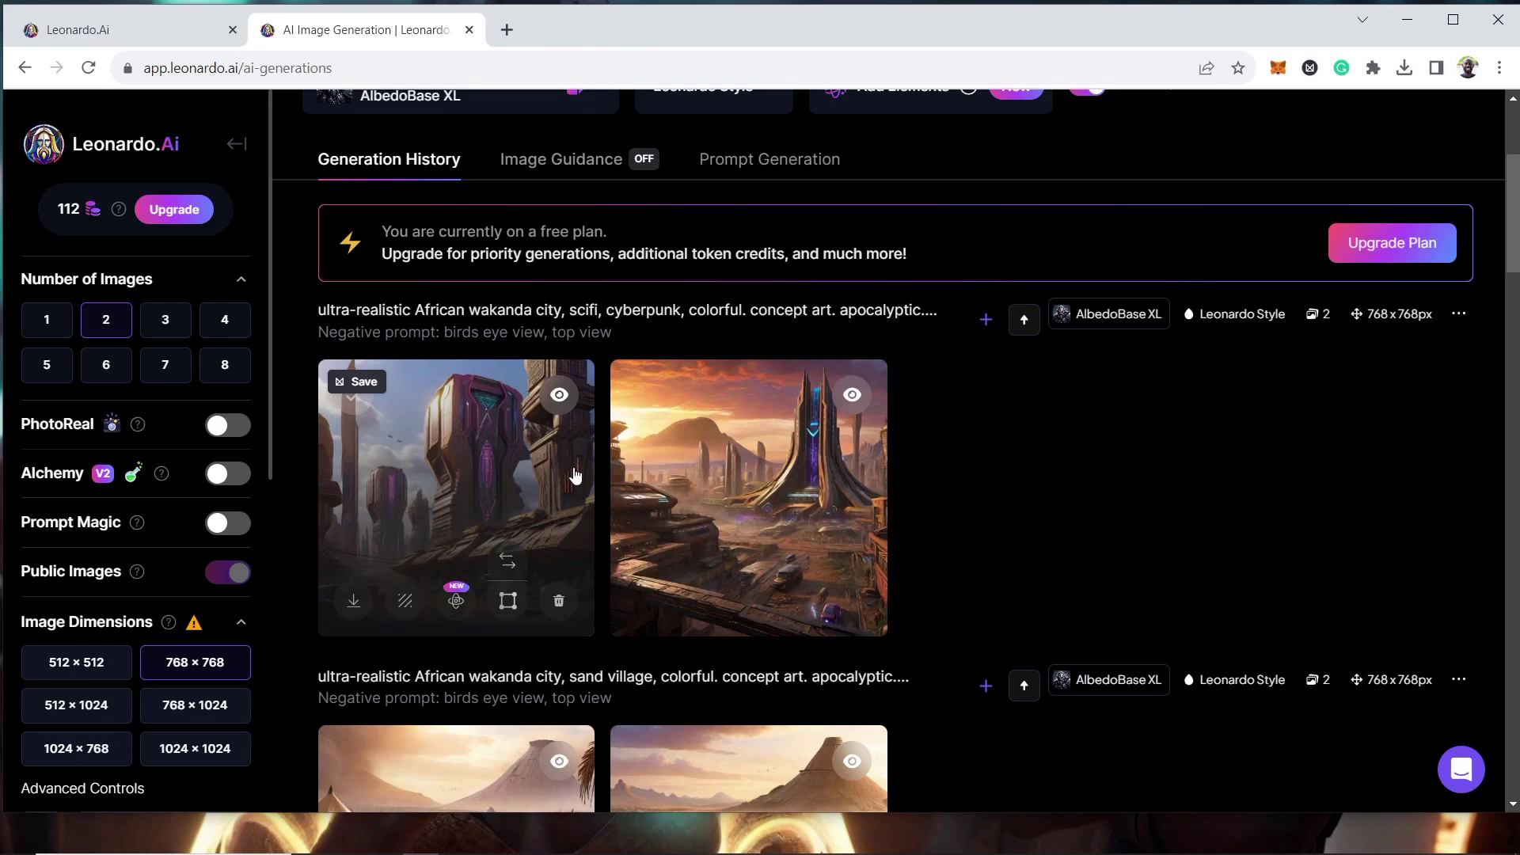
Step: Preview the first scifi wakanda city image enlarged and open that image in the canvas editor
left_click(457, 453)
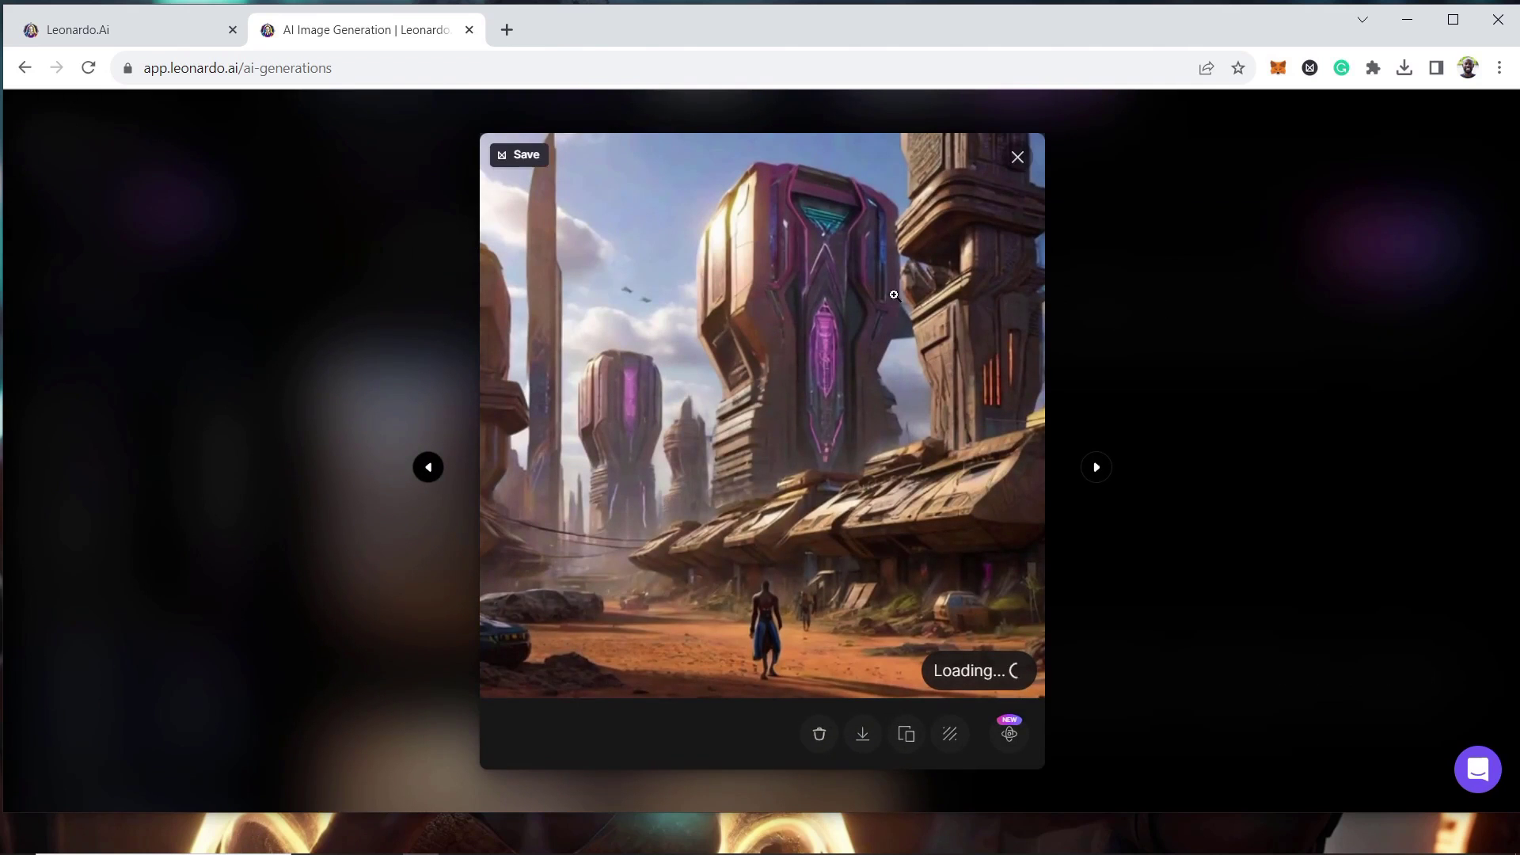
left_click(1021, 168)
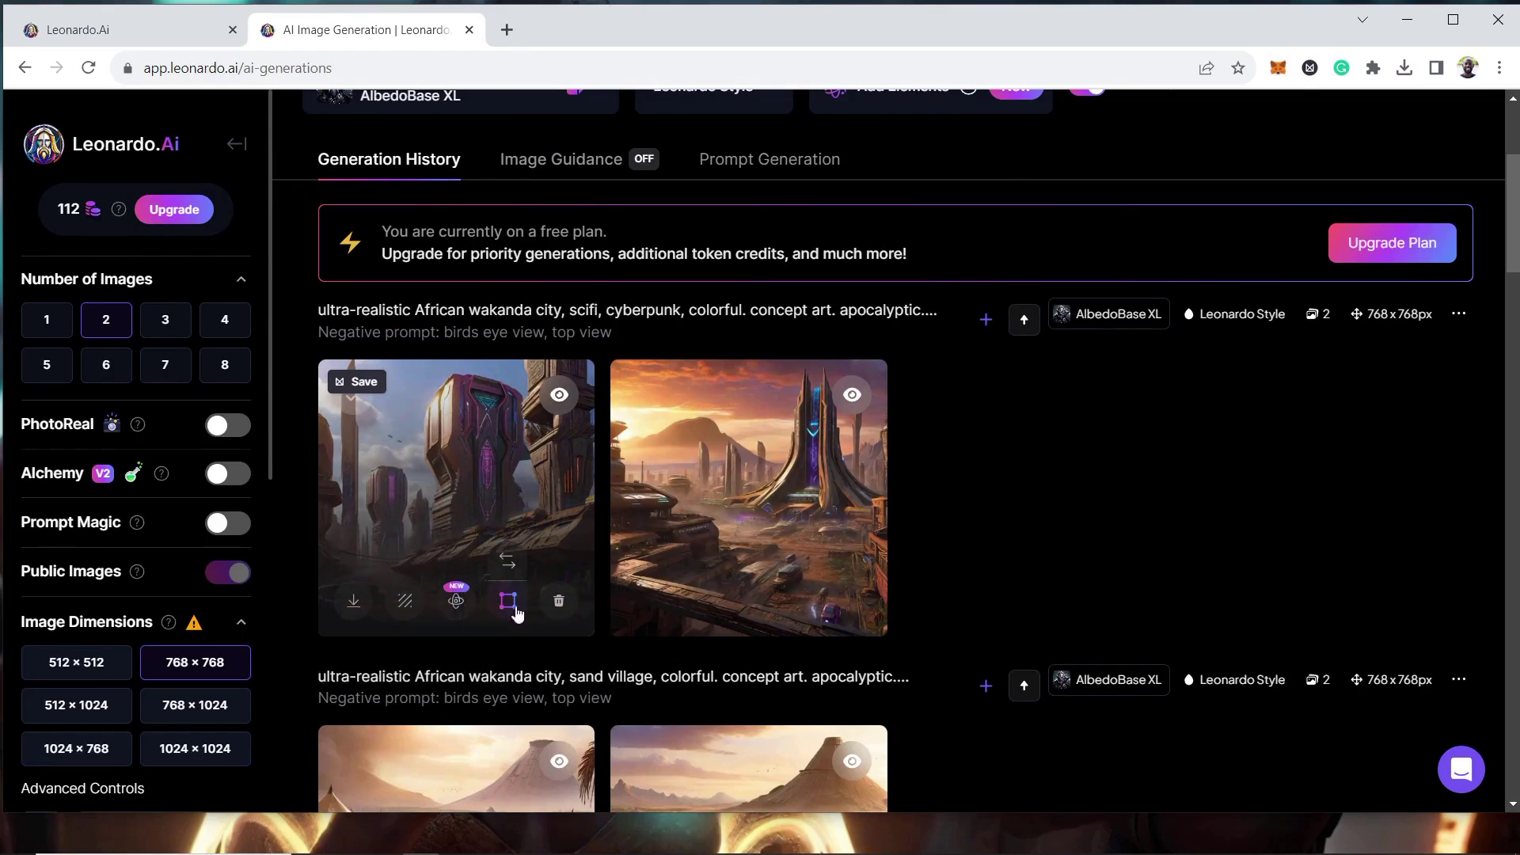
left_click(480, 473)
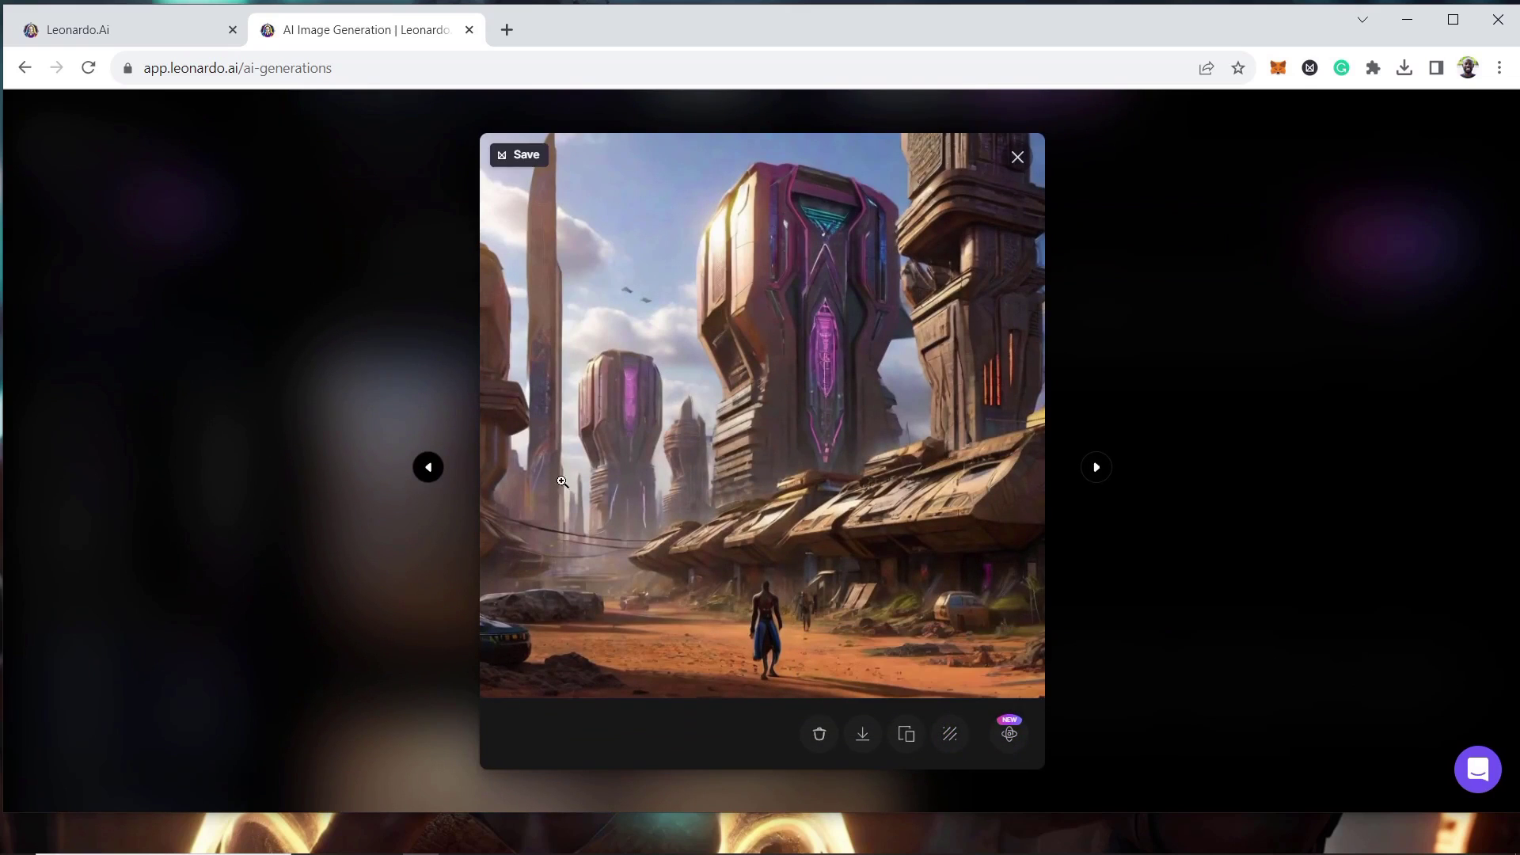
left_click(1019, 160)
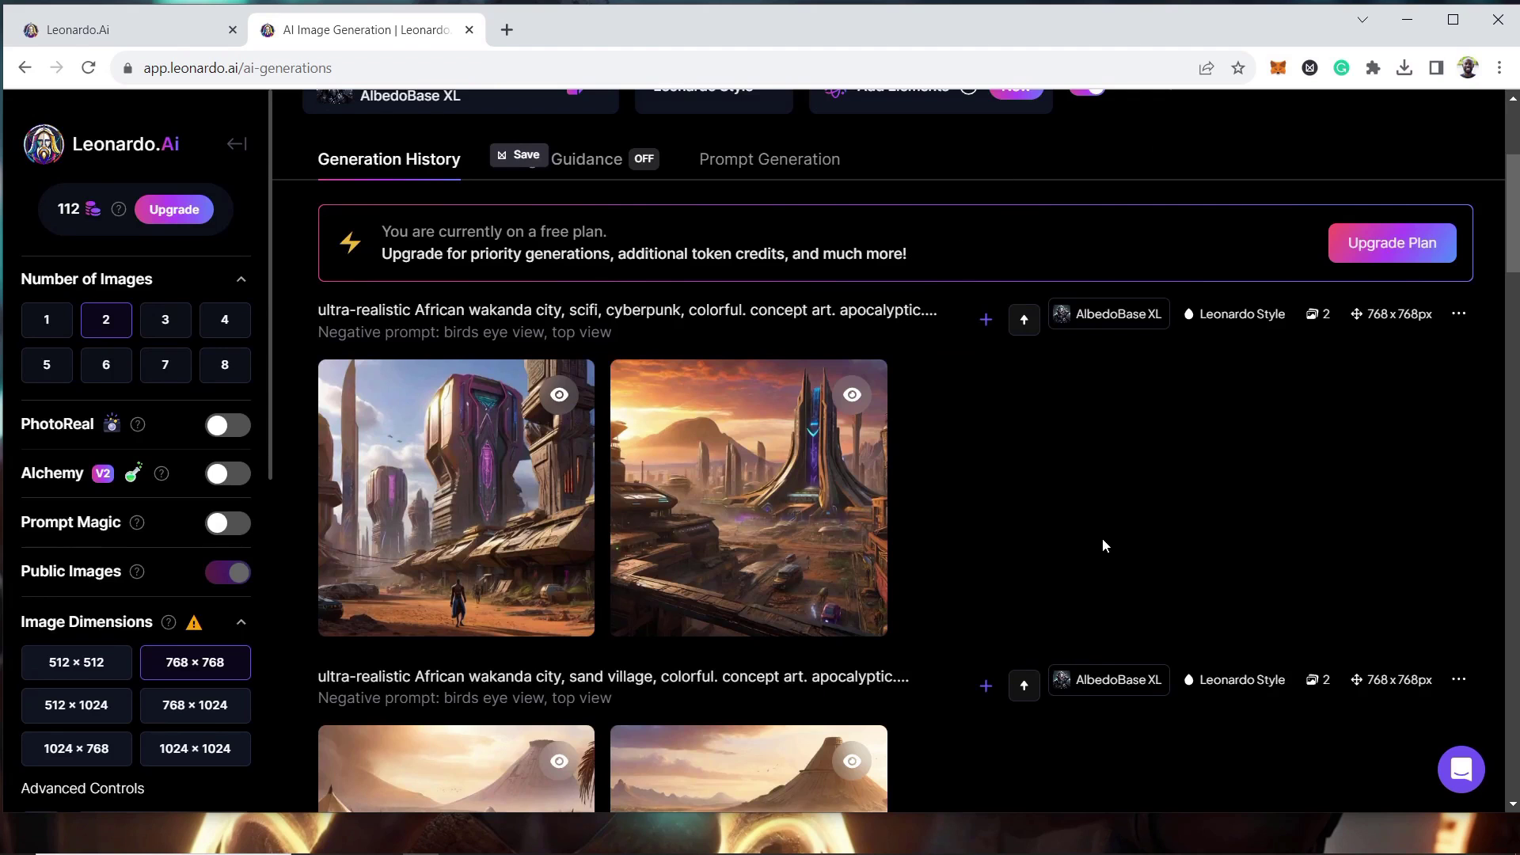
mouse_move(526, 527)
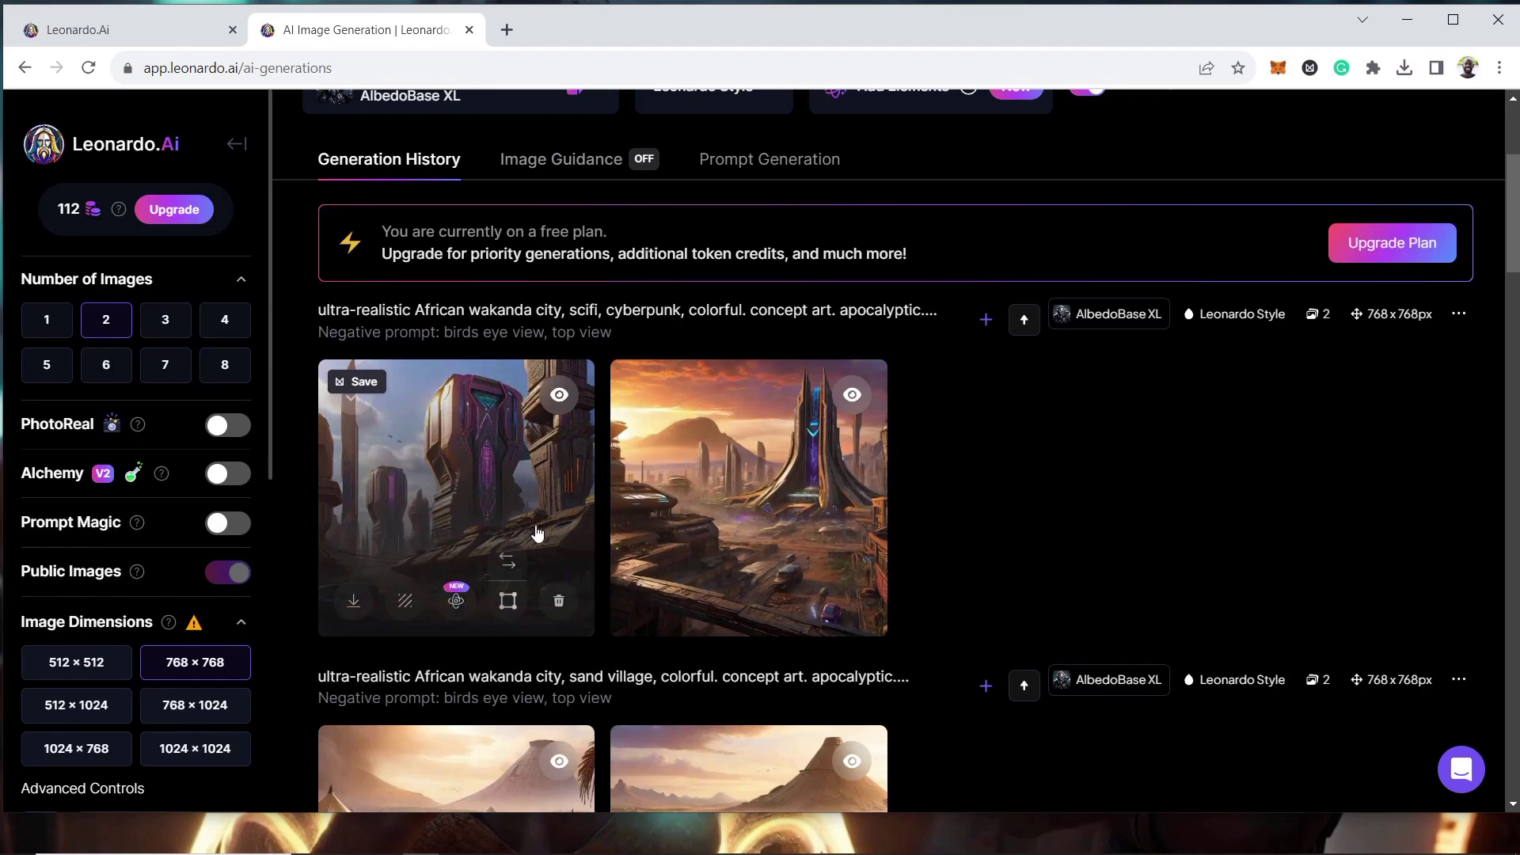
left_click(508, 603)
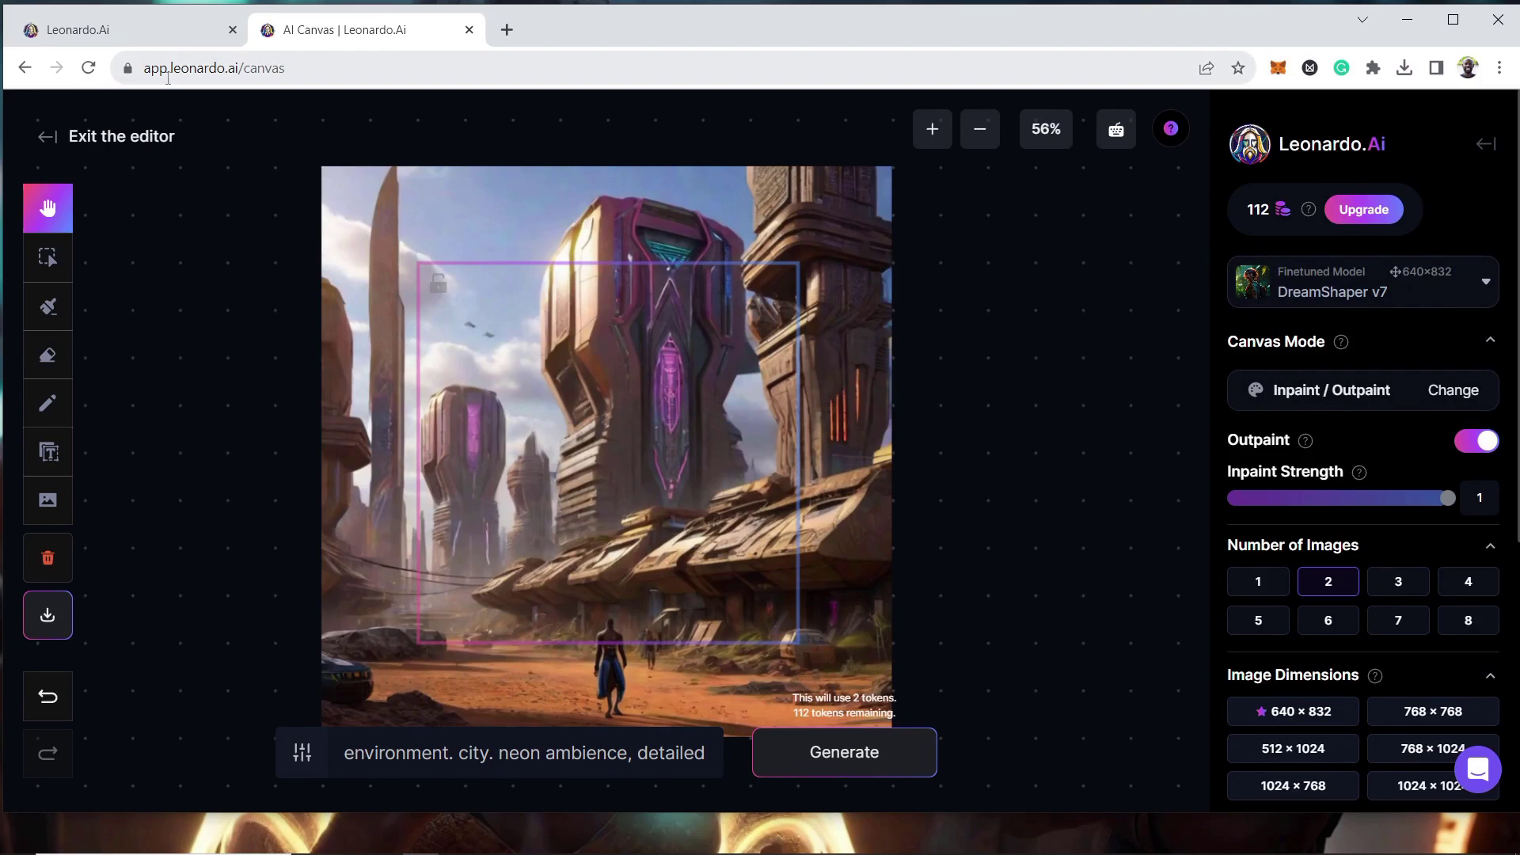
Step: Launch the Leonardo app from its home page, copy the wakanda city prompt from AI Image Generation and return to the canvas
left_click(140, 40)
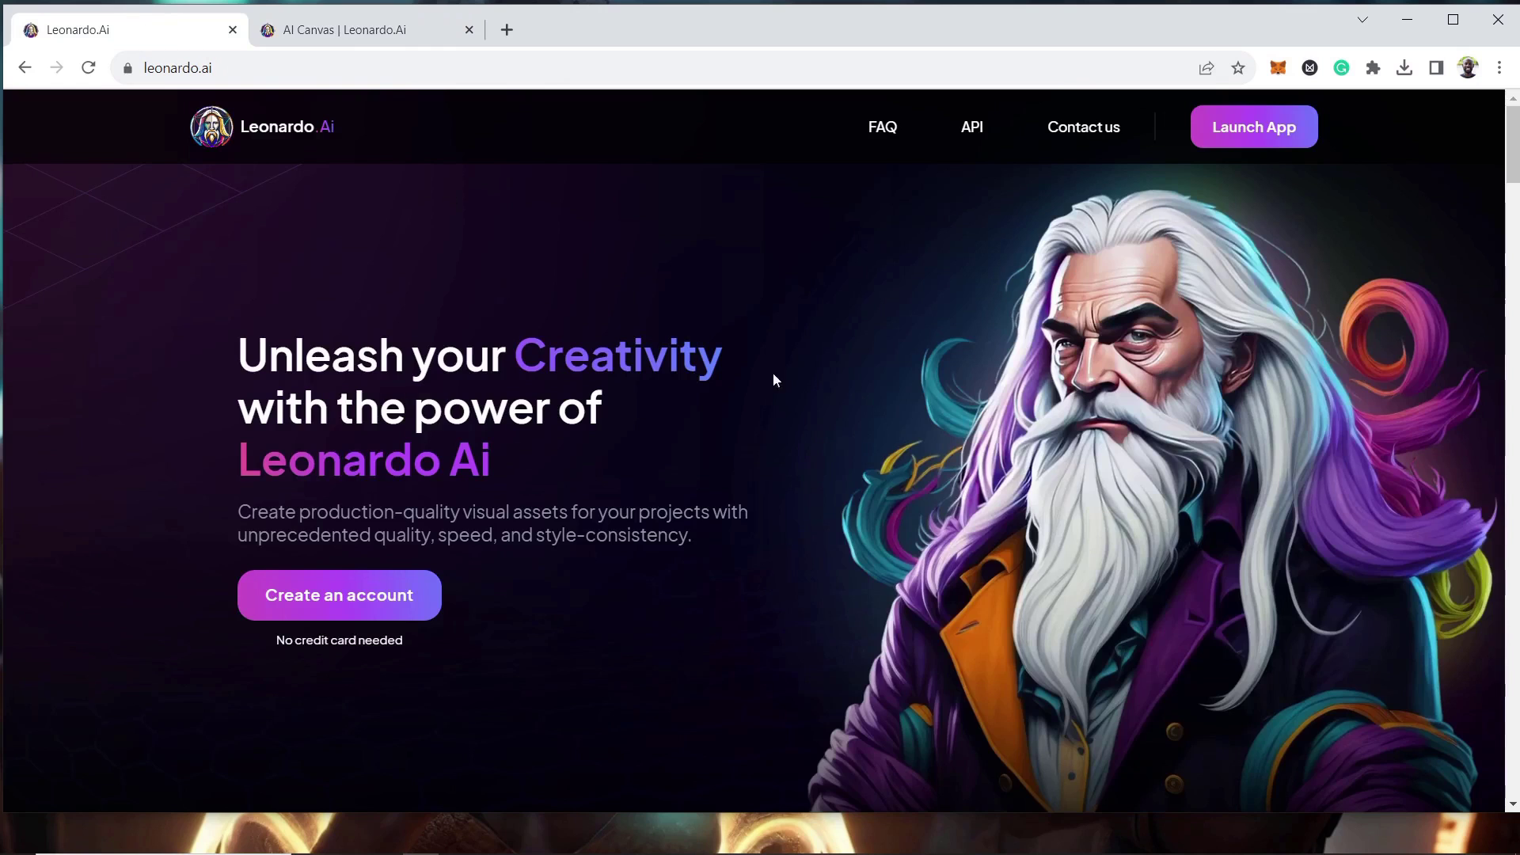
left_click(1254, 127)
left_click_drag(548, 237, 387, 212)
right_click(456, 226)
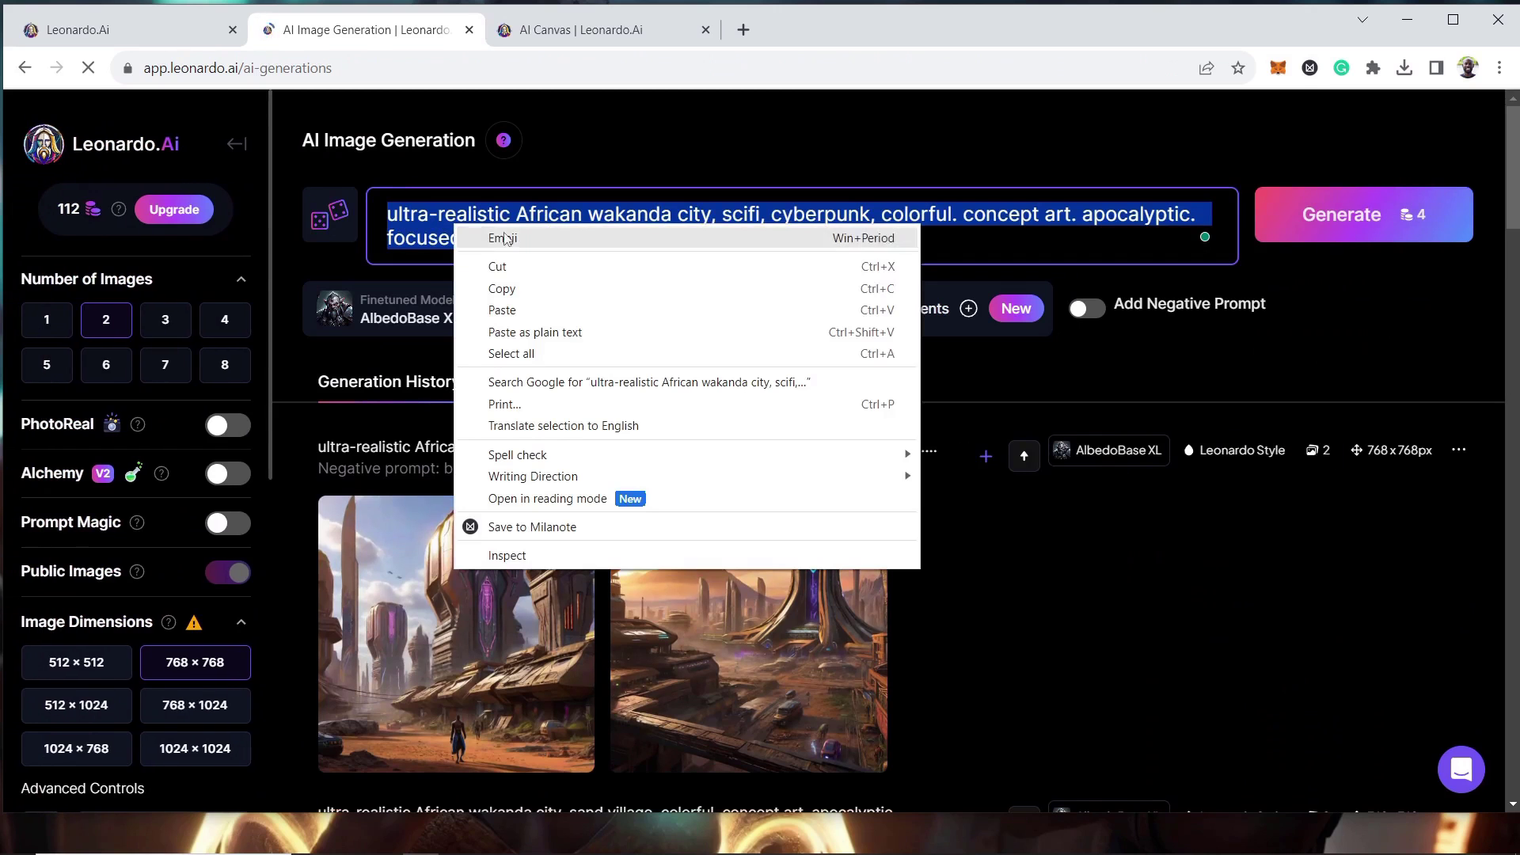
left_click(528, 289)
left_click(582, 31)
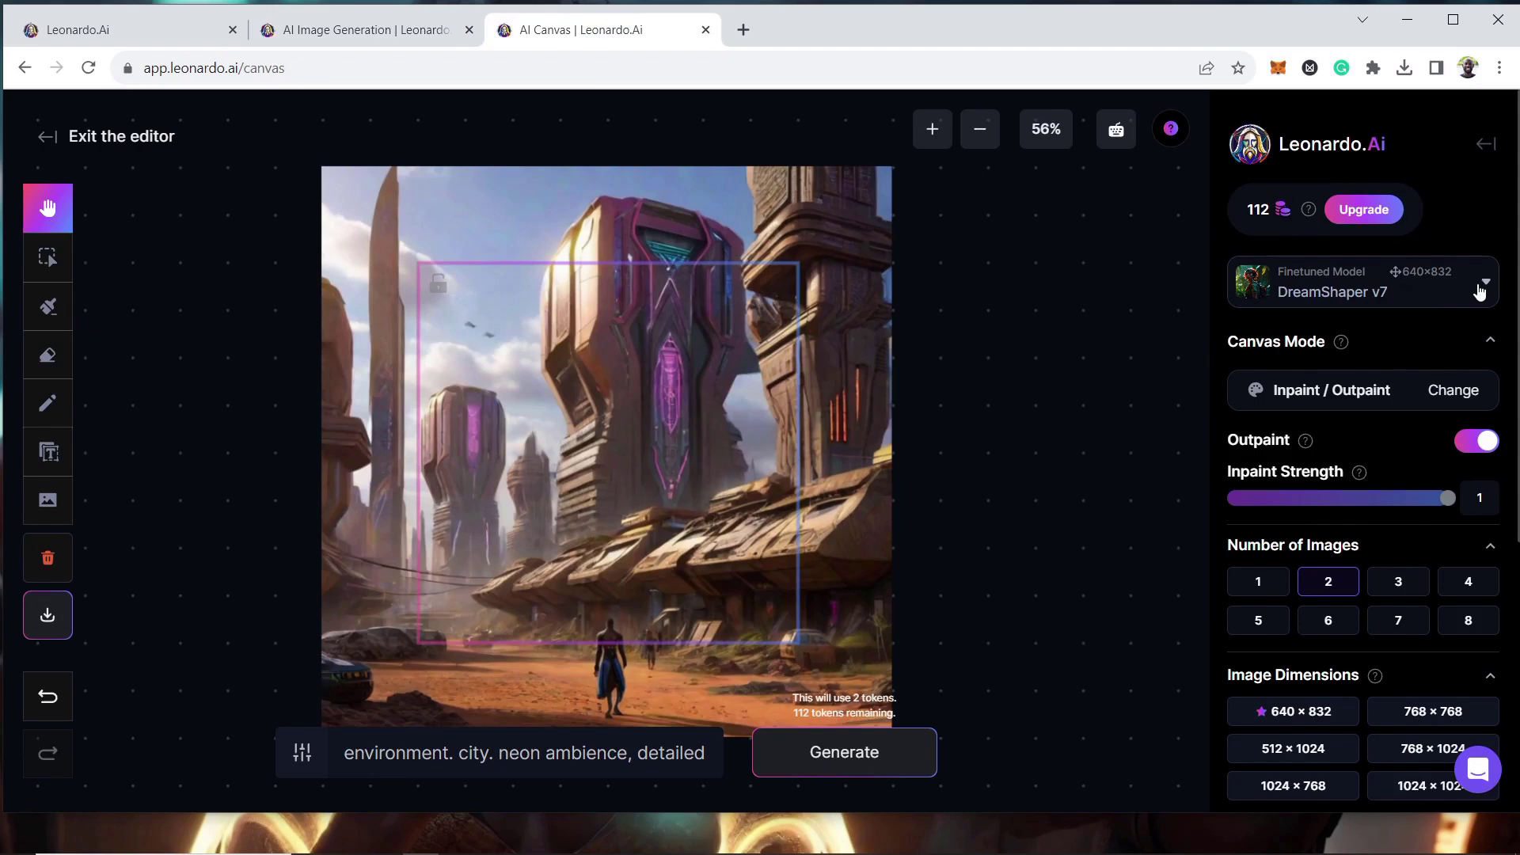
Step: Examine the finetuned models available for the canvas and the empty area beside the city image
left_click(1480, 289)
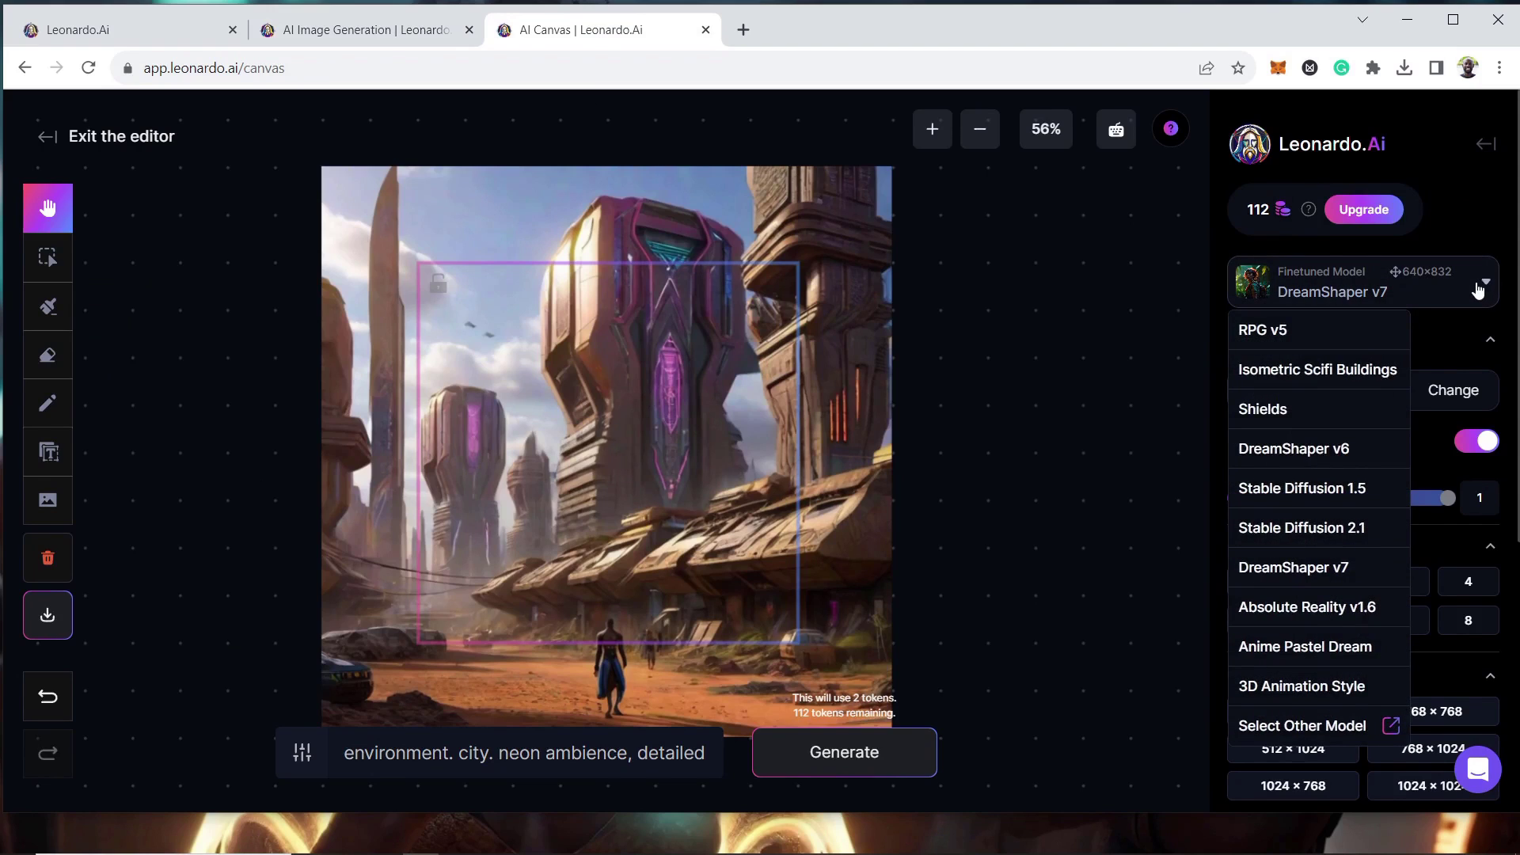
left_click(1478, 290)
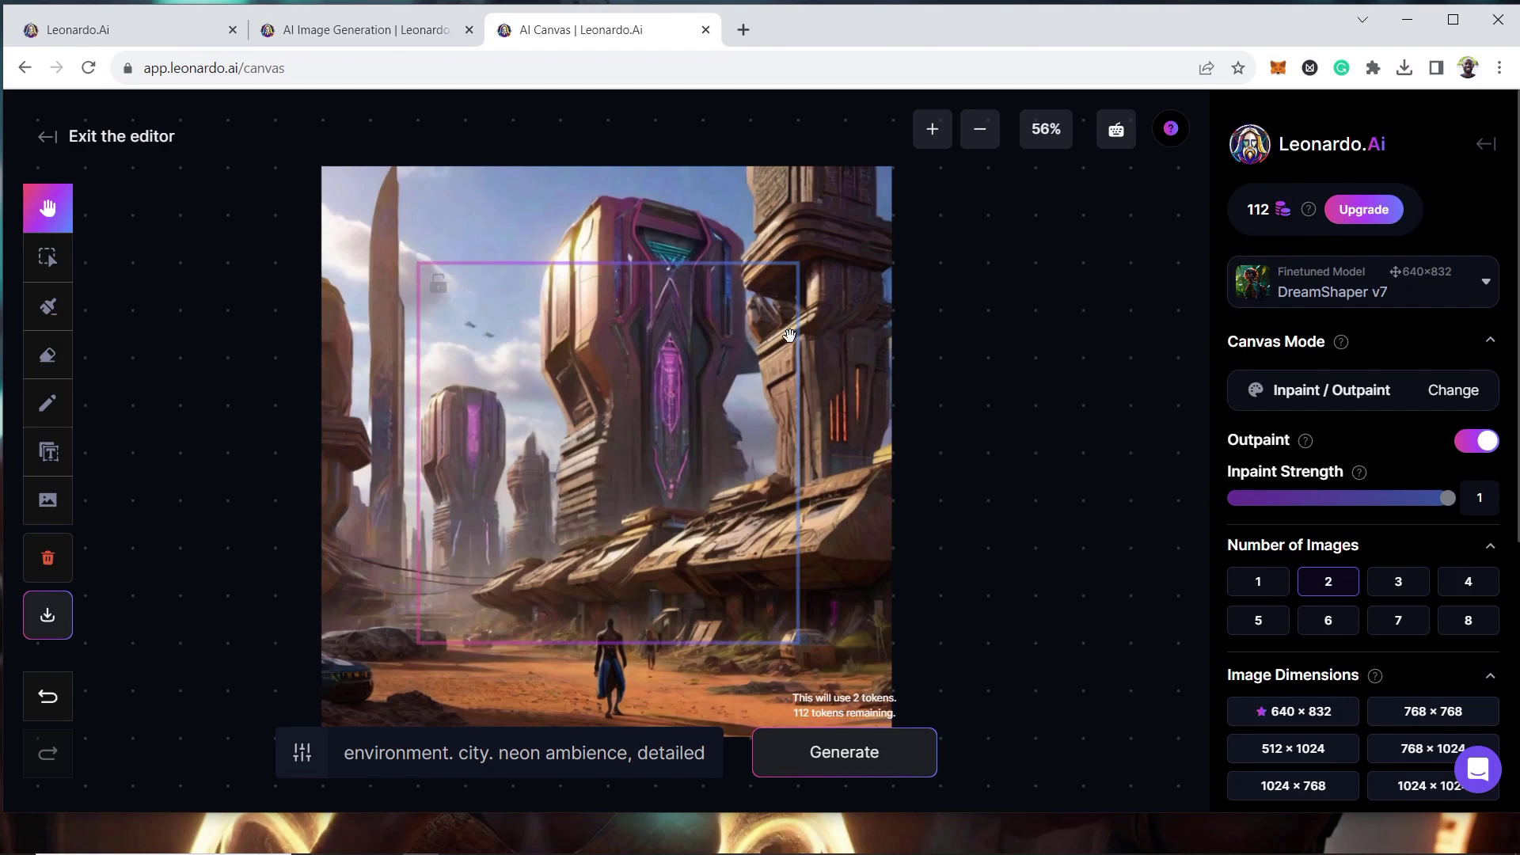
scroll(832, 364, "right", 3)
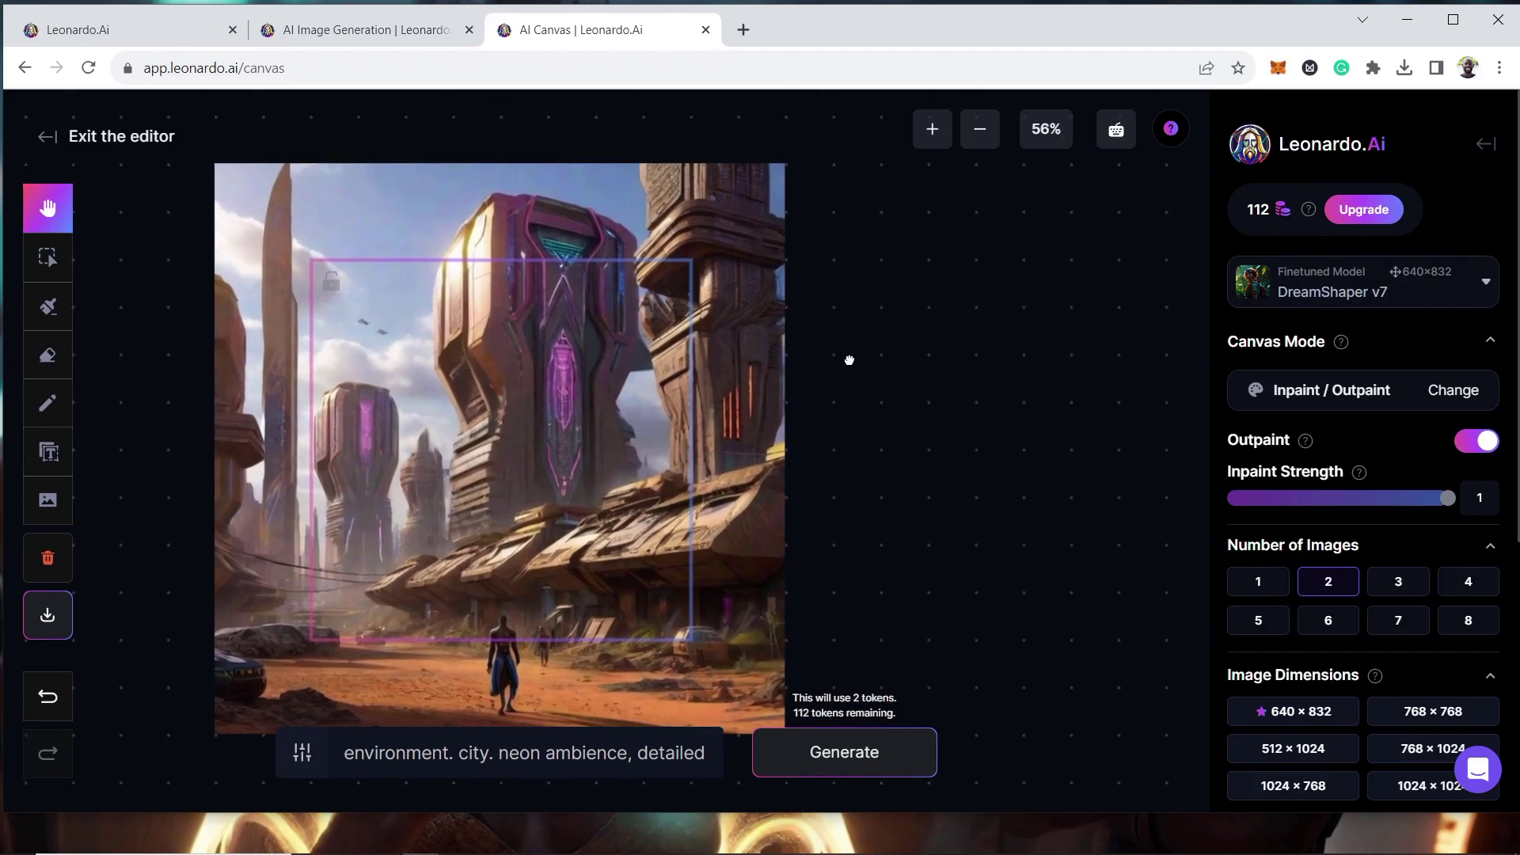
left_click(1399, 293)
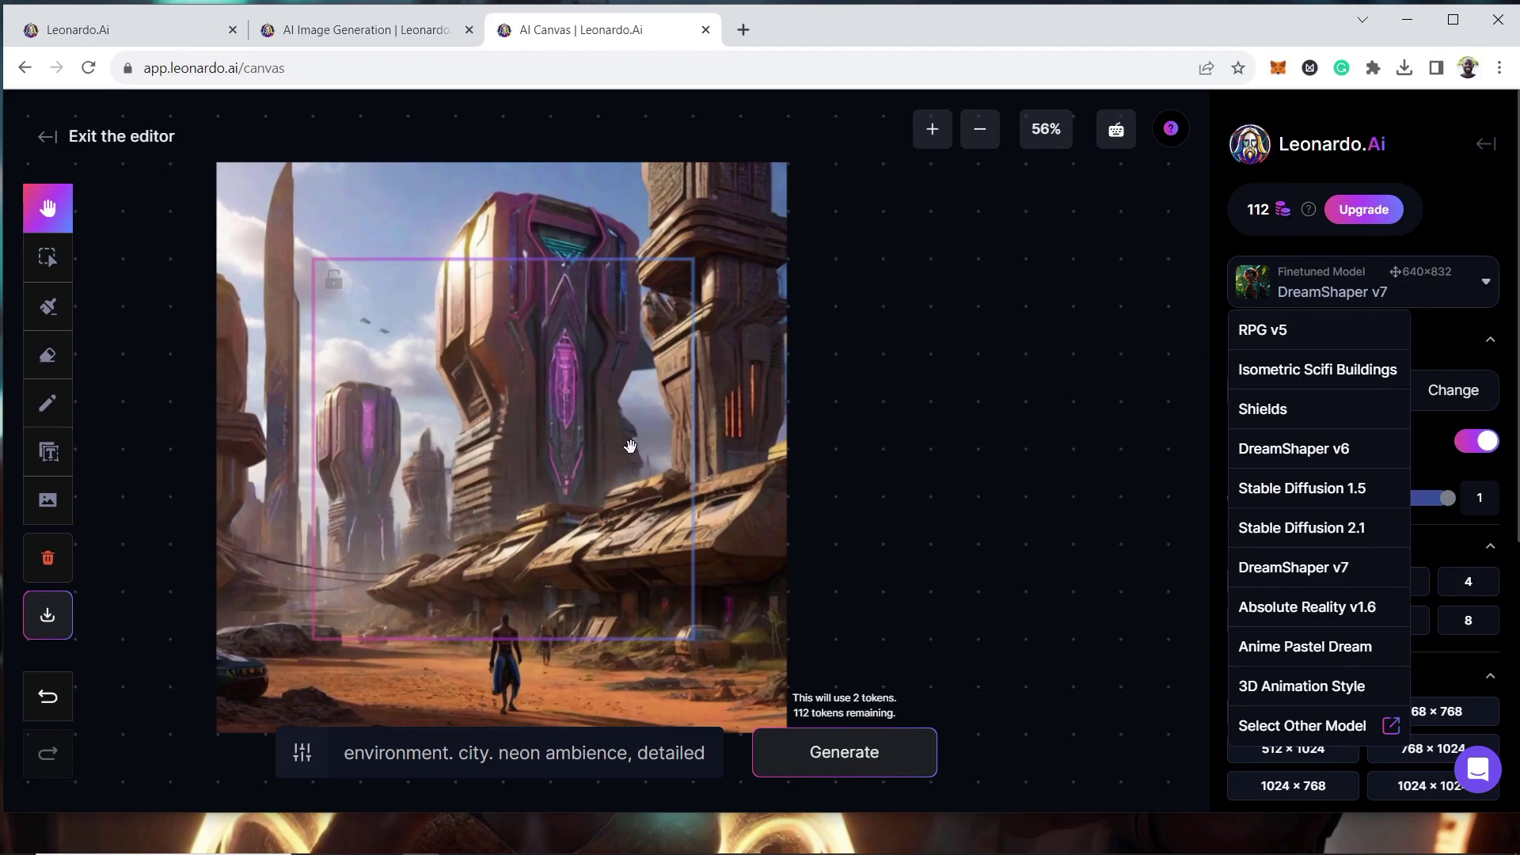
Step: Move the generation frame over the city image's upper right edge and replace the prompt with the copied "ultra-realistic African wakanda city, scifi, cyberpunk" prompt
left_click(48, 258)
left_click_drag(447, 392, 828, 316)
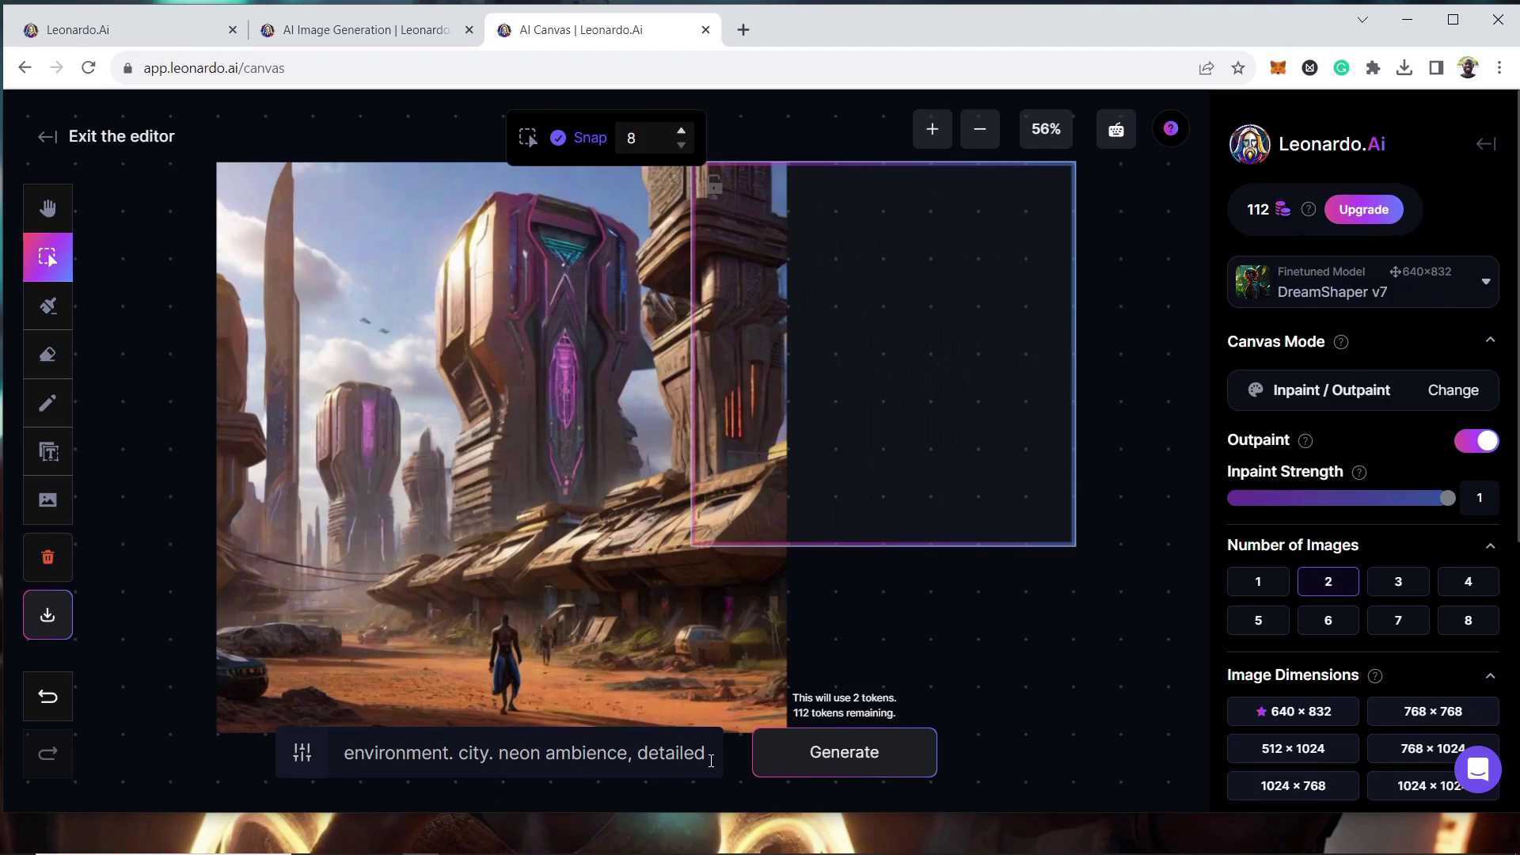
left_click_drag(711, 761, 341, 757)
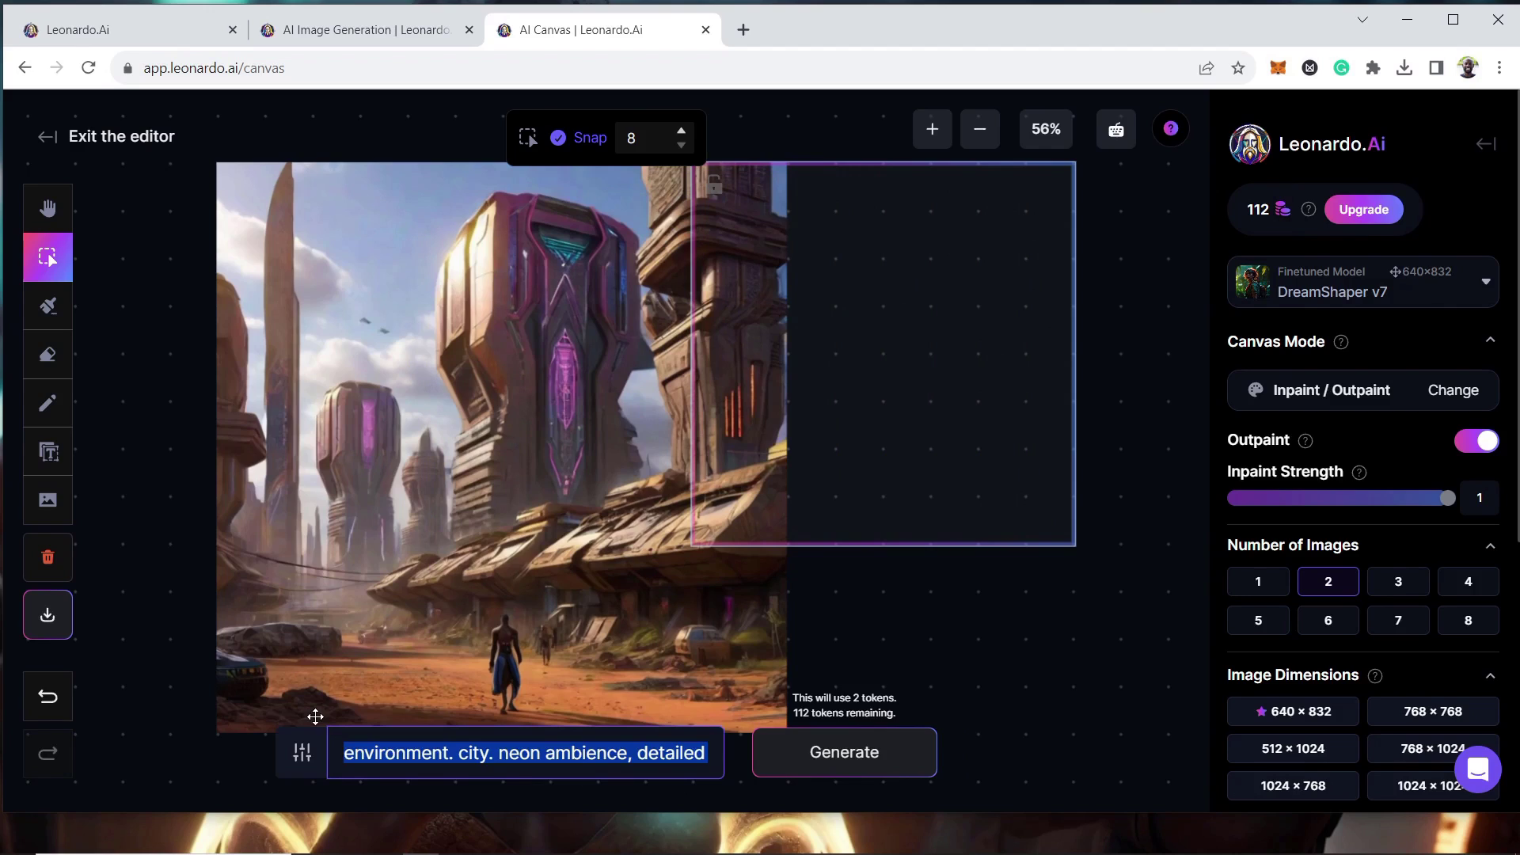
key("BackSpace")
type("concept art. apocalyptic.  focused. detailed")
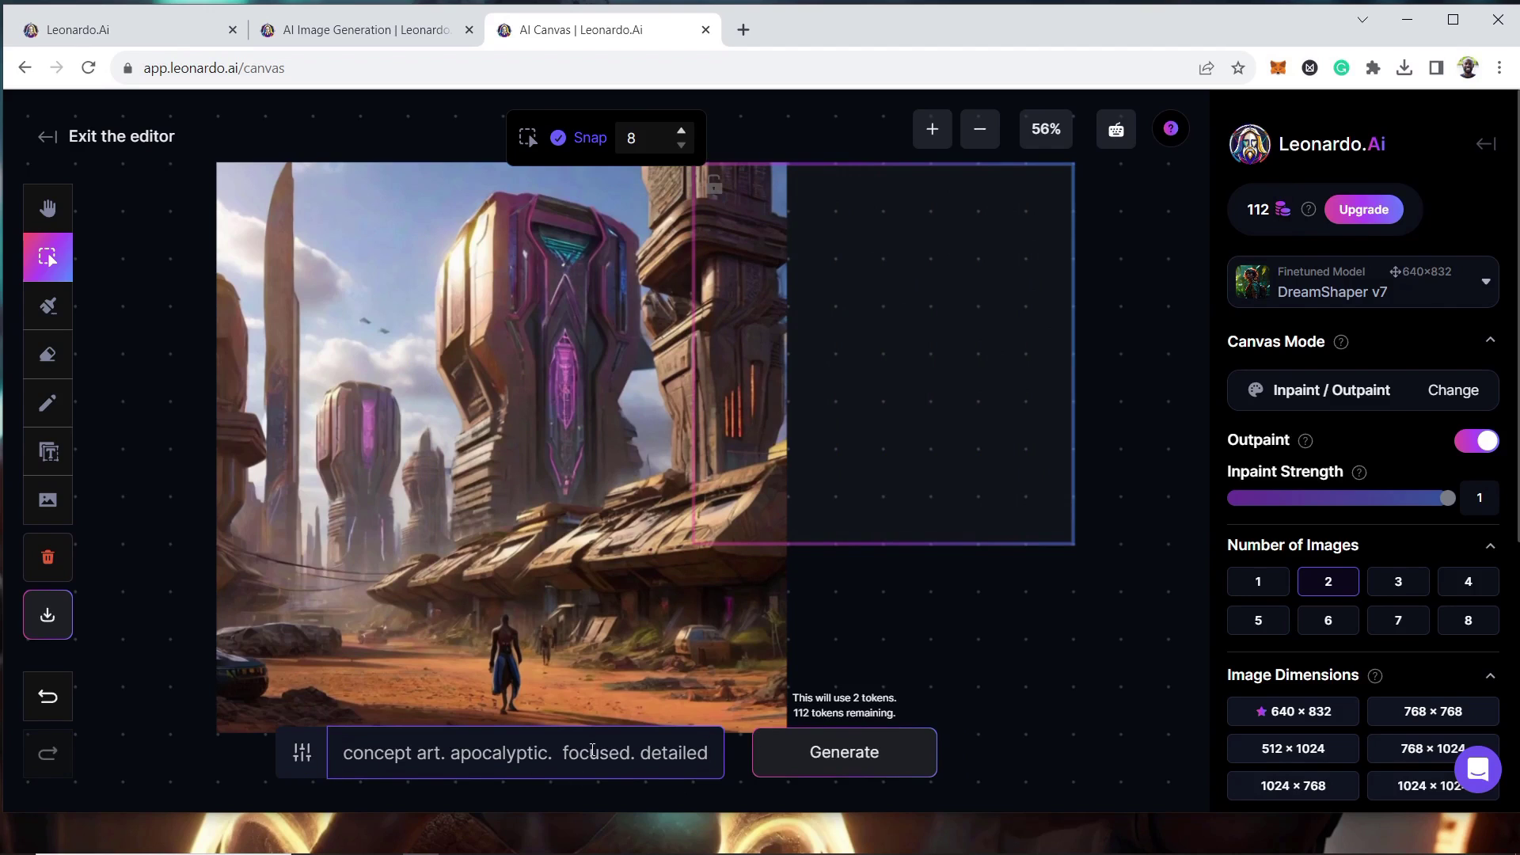
Step: Shift the generation frame slightly further onto the city image and generate two outpaint variations with DreamShaper v7
left_click_drag(761, 269, 744, 277)
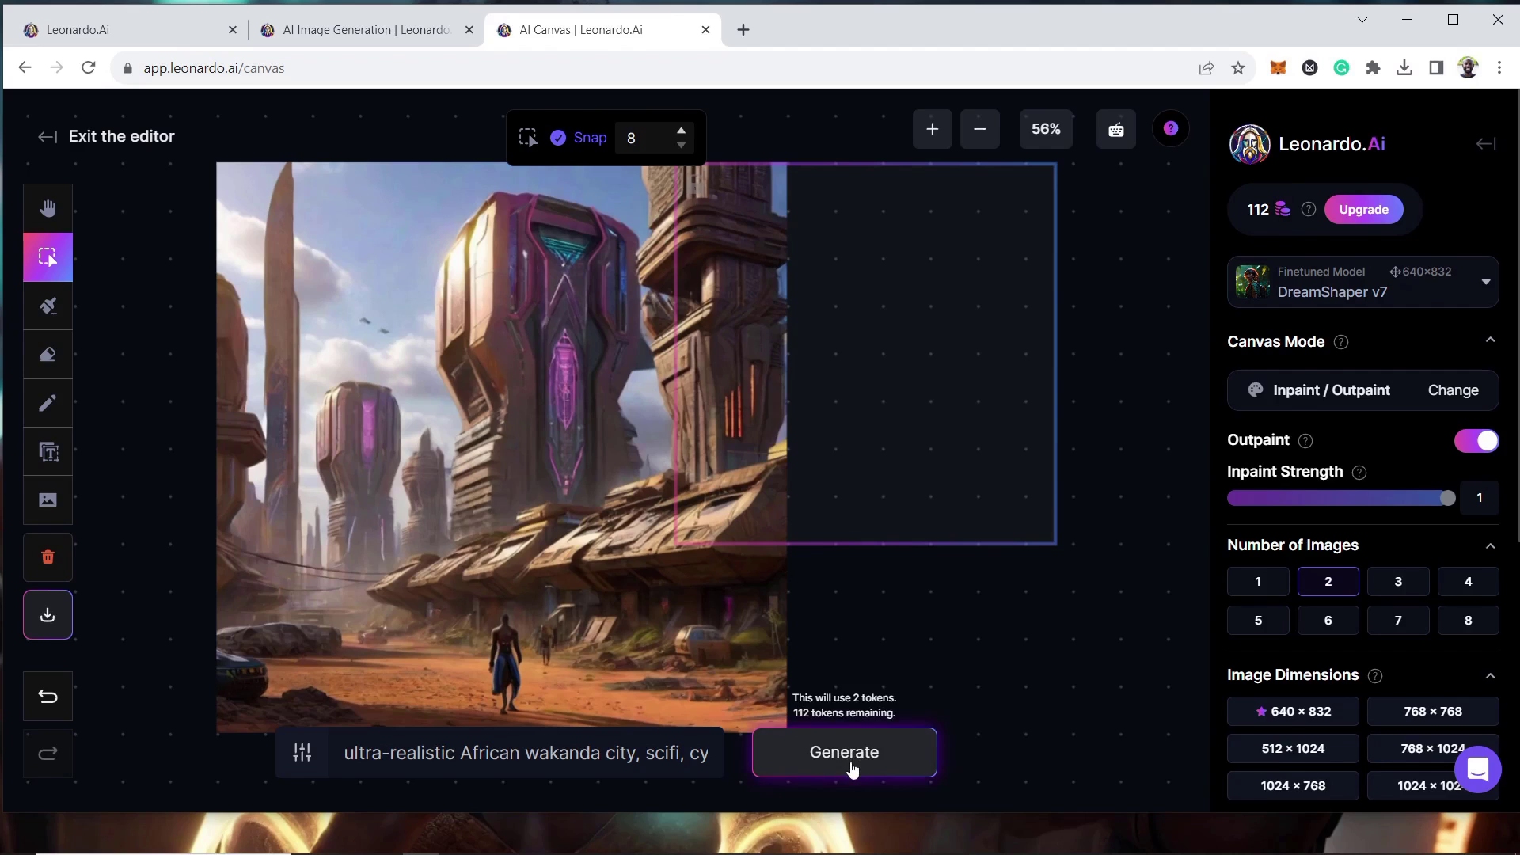
left_click(852, 768)
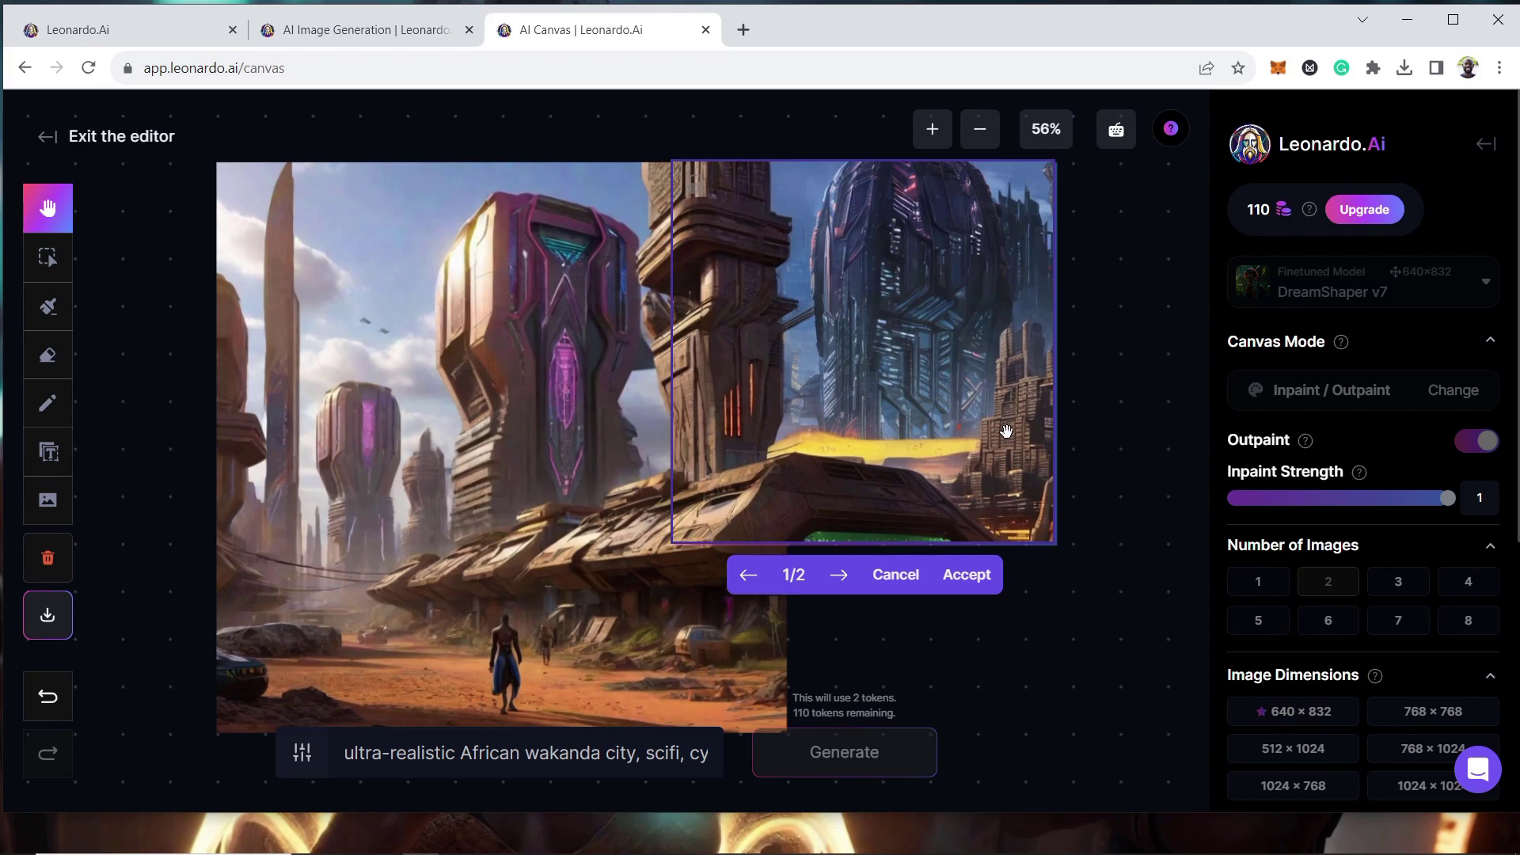
Step: Compare the two outpaint variations at the city image's upper right and accept the first one, with the large blue ribbed tower
left_click(842, 583)
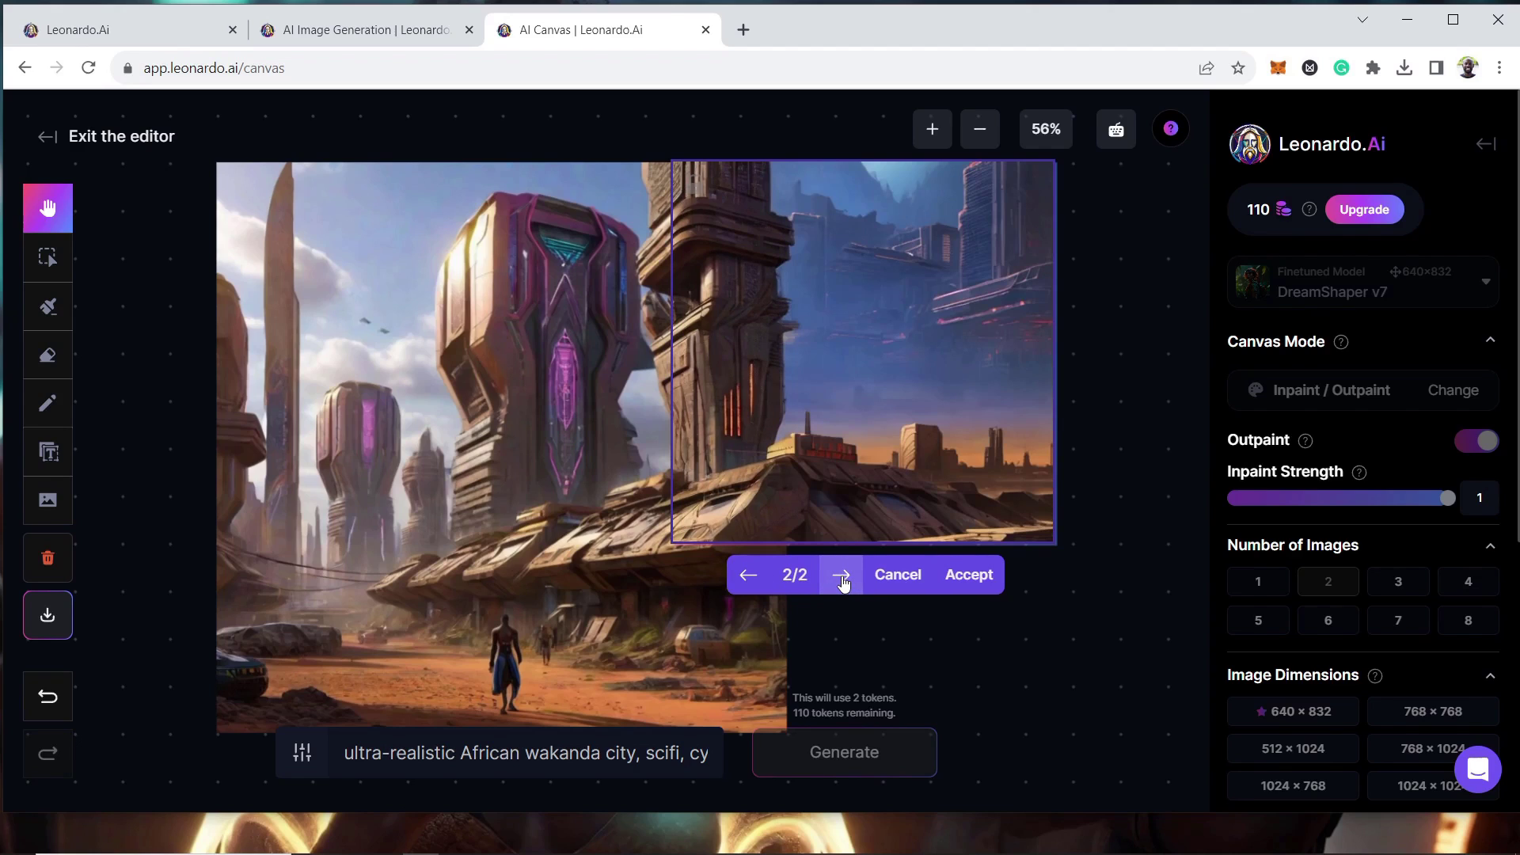
left_click(841, 583)
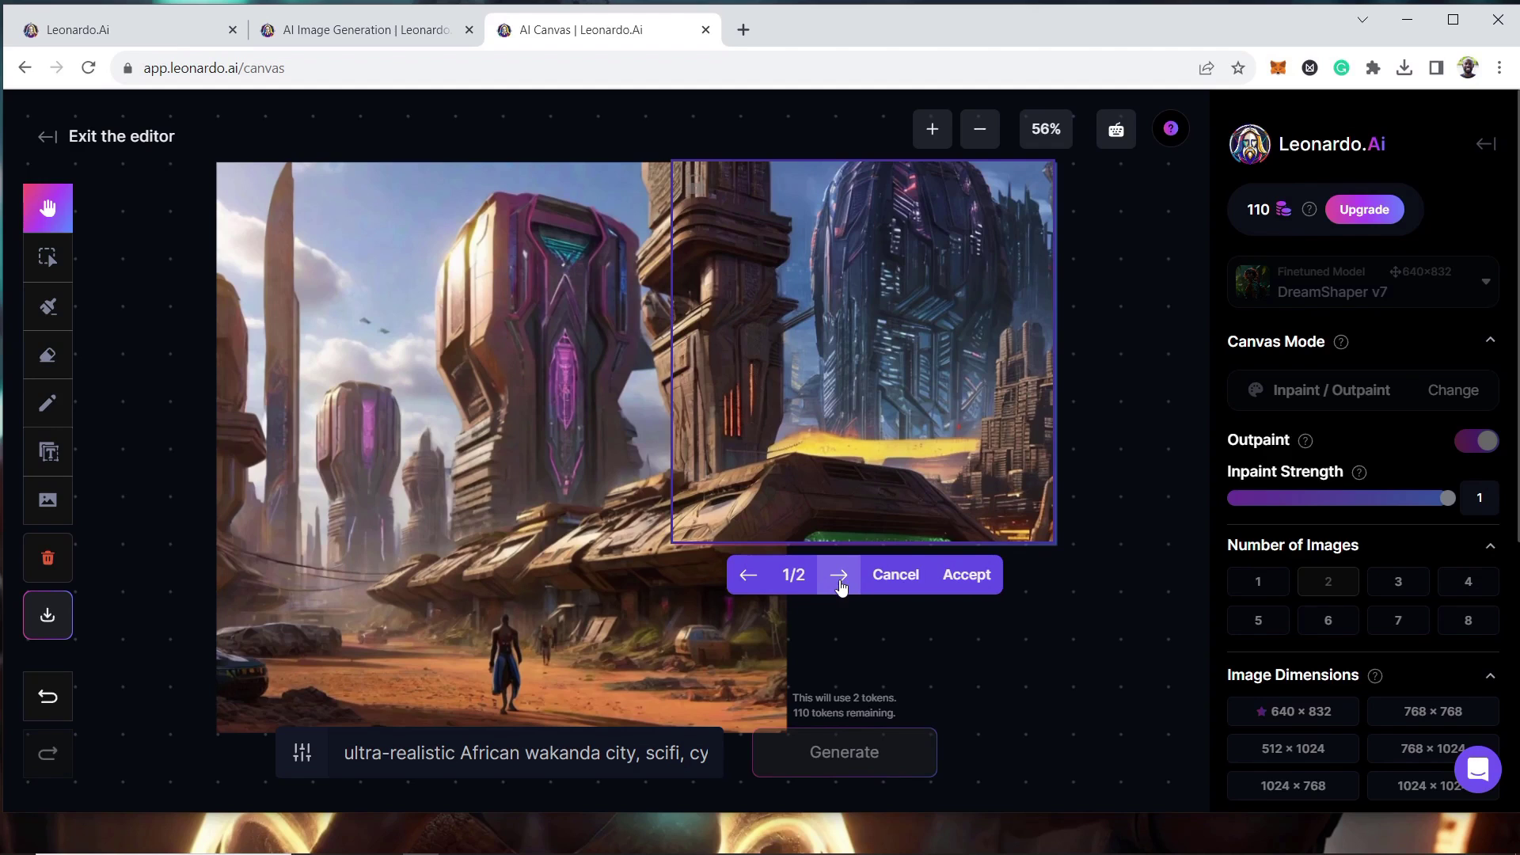
left_click(840, 576)
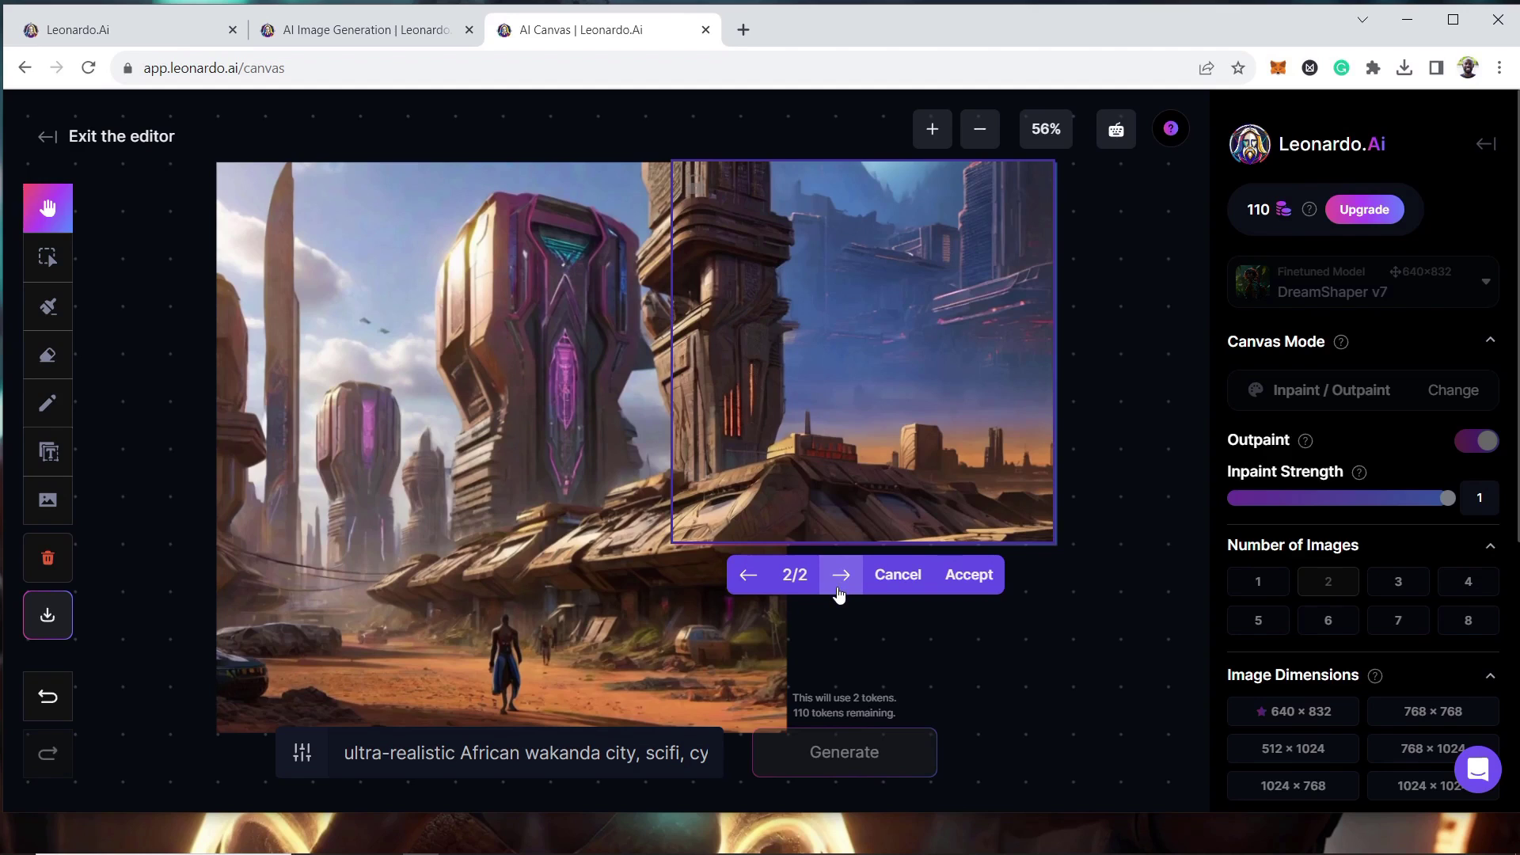
left_click(839, 590)
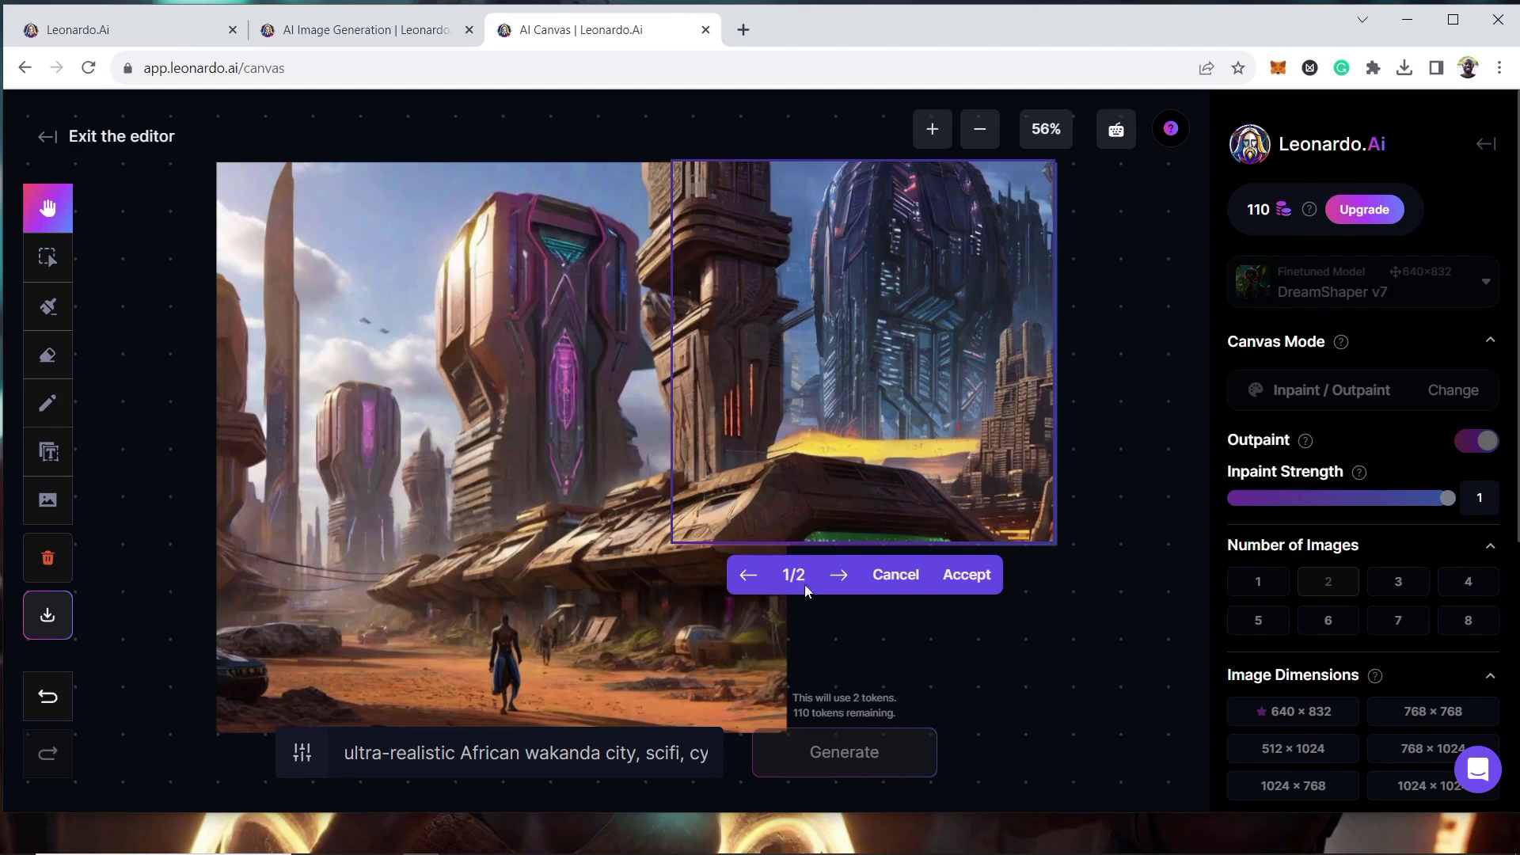
left_click(967, 575)
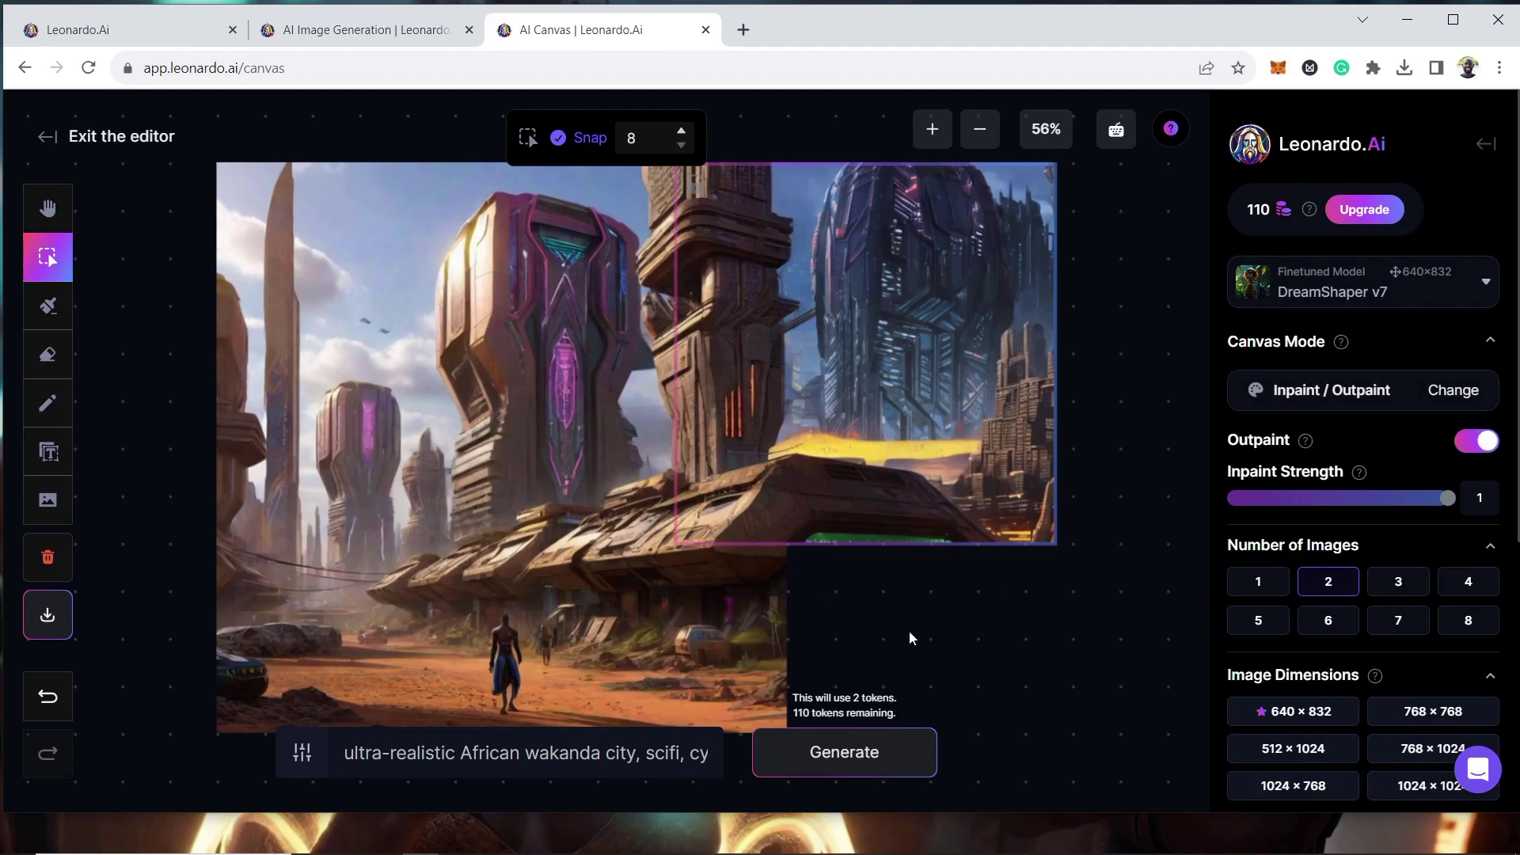
Step: Outpaint the missing lower right corner of the city image with two variations and accept the second one, without the crowd
left_click_drag(858, 336, 859, 532)
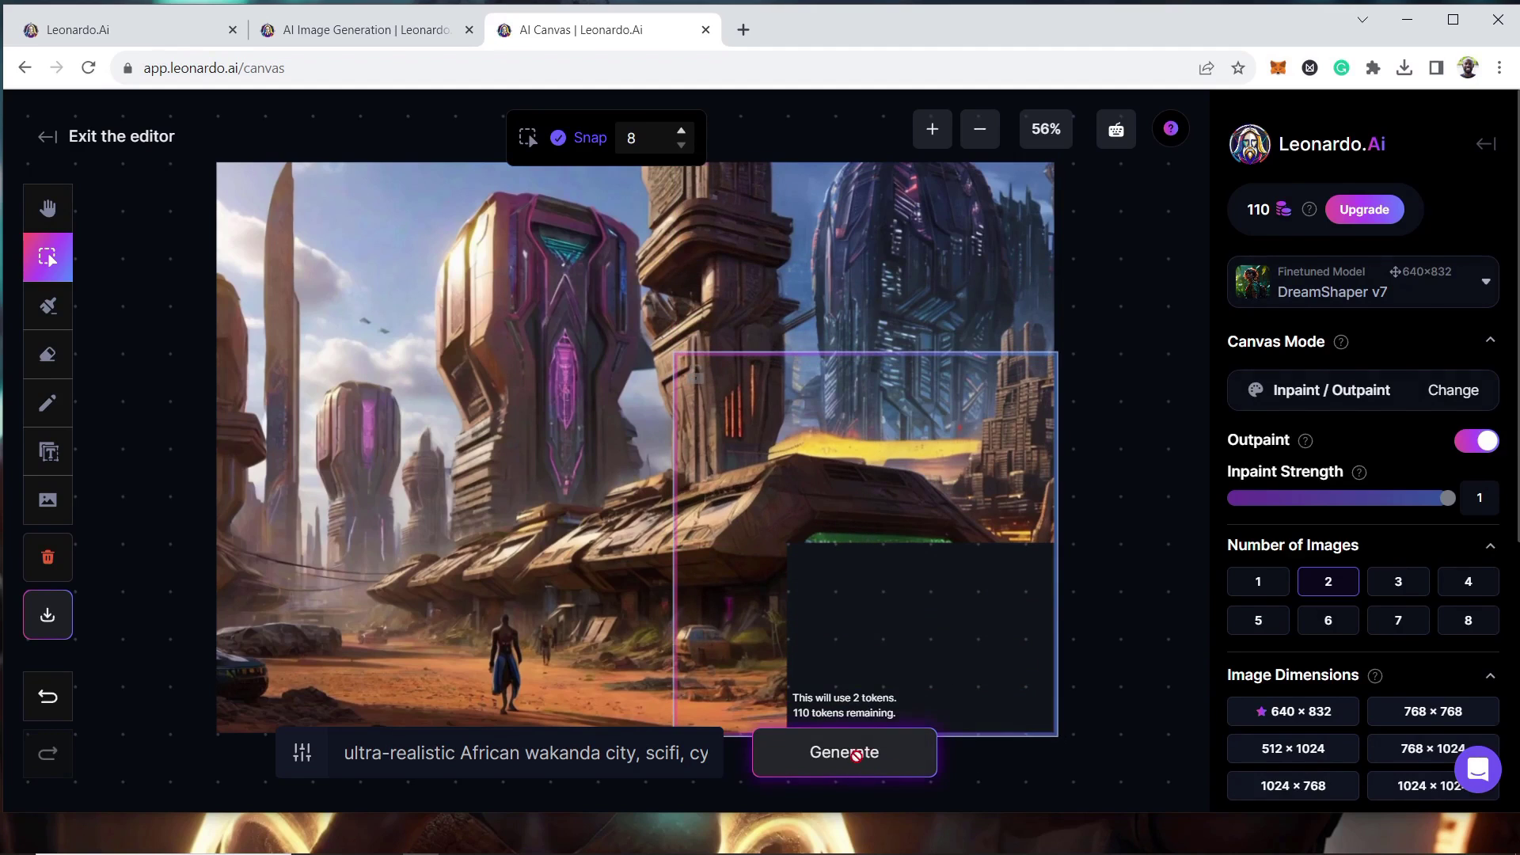
left_click(857, 753)
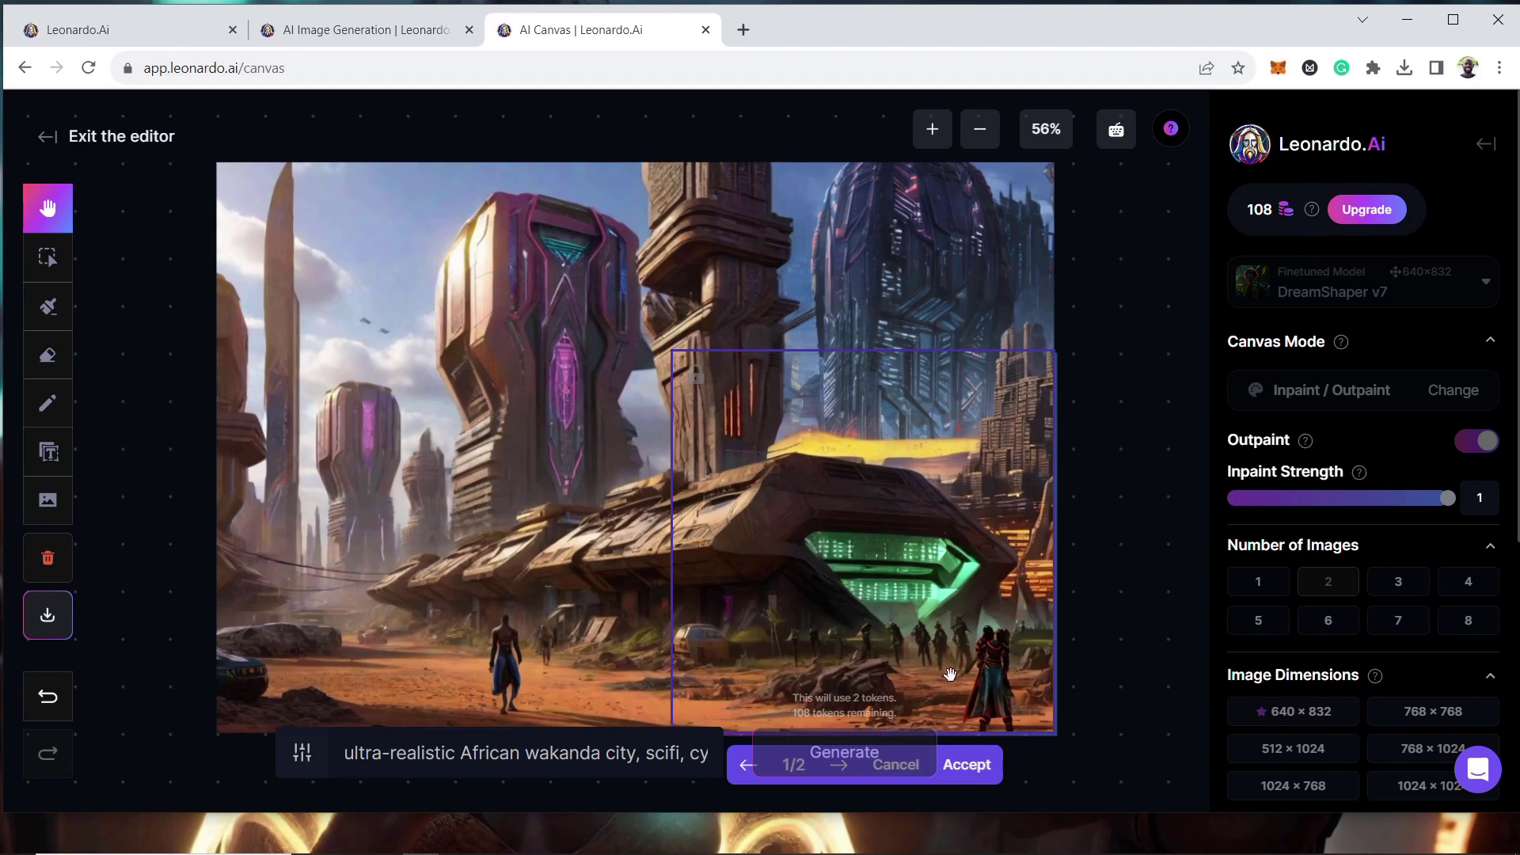
left_click_drag(1095, 711, 1110, 583)
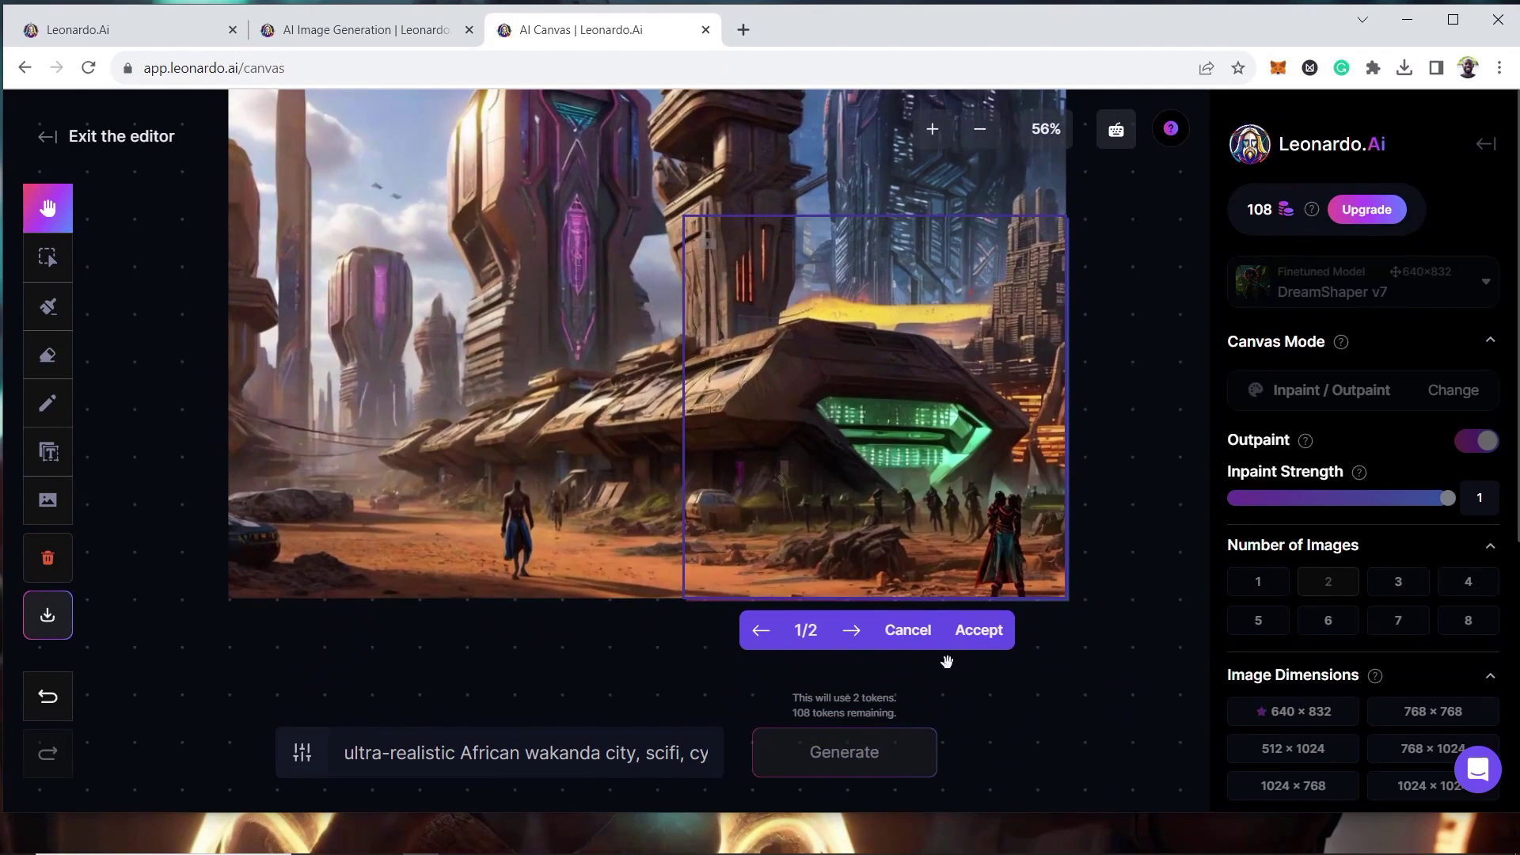
left_click(859, 640)
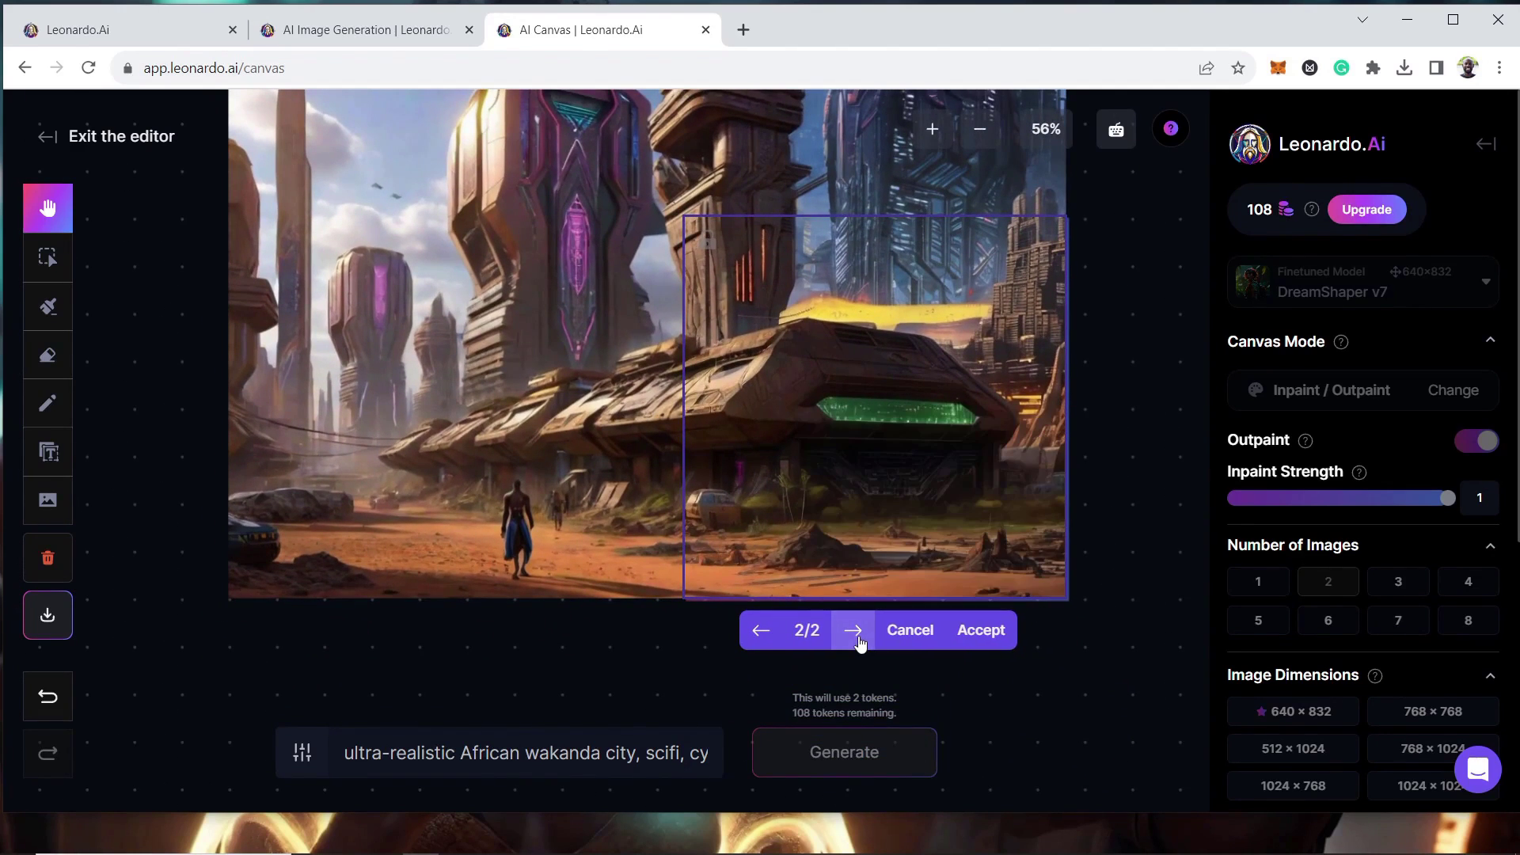
left_click(760, 631)
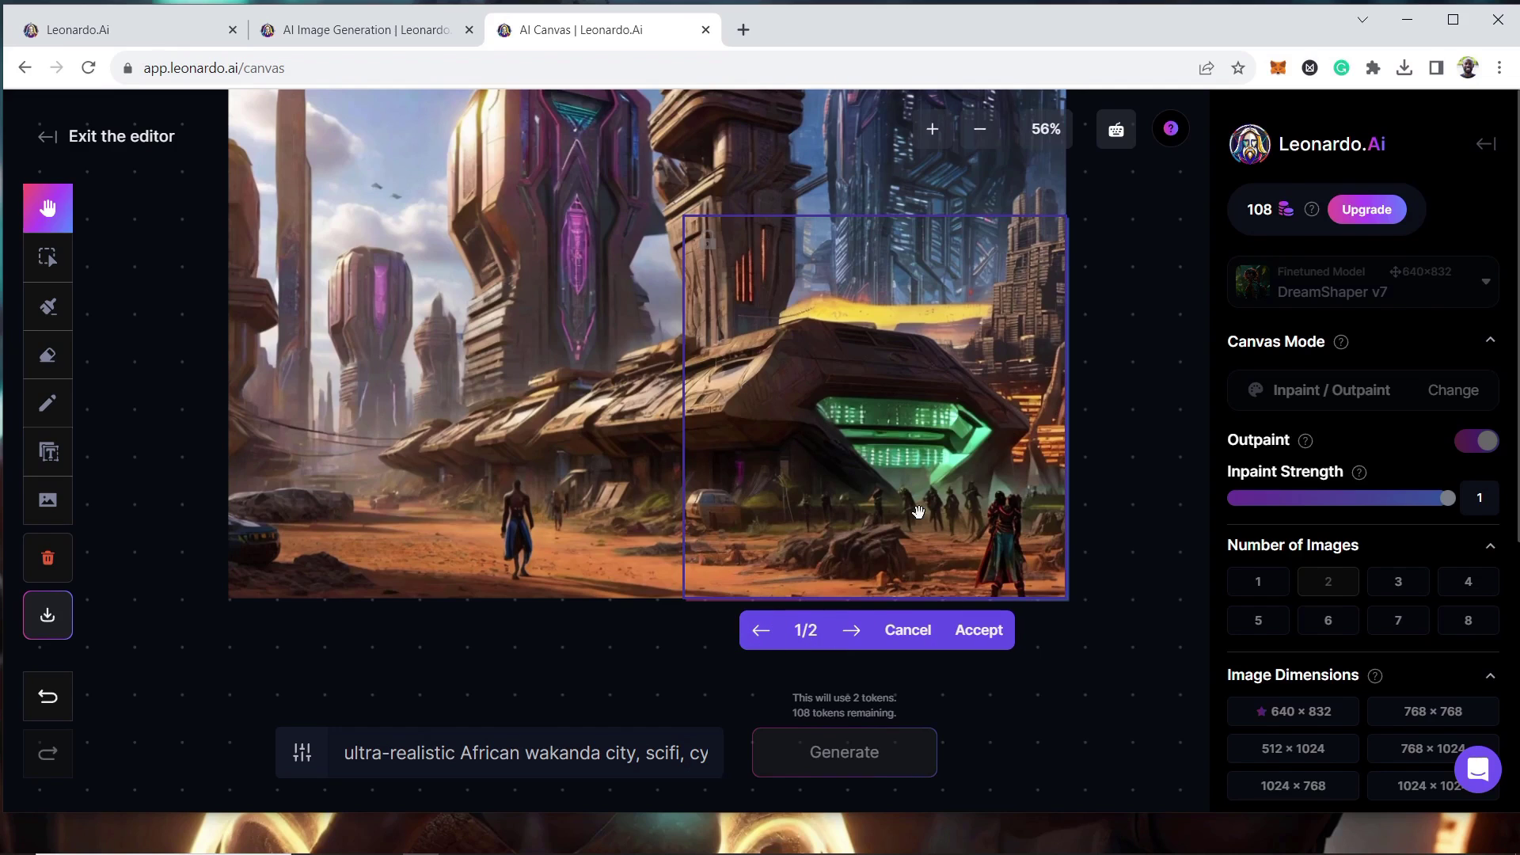
left_click(854, 631)
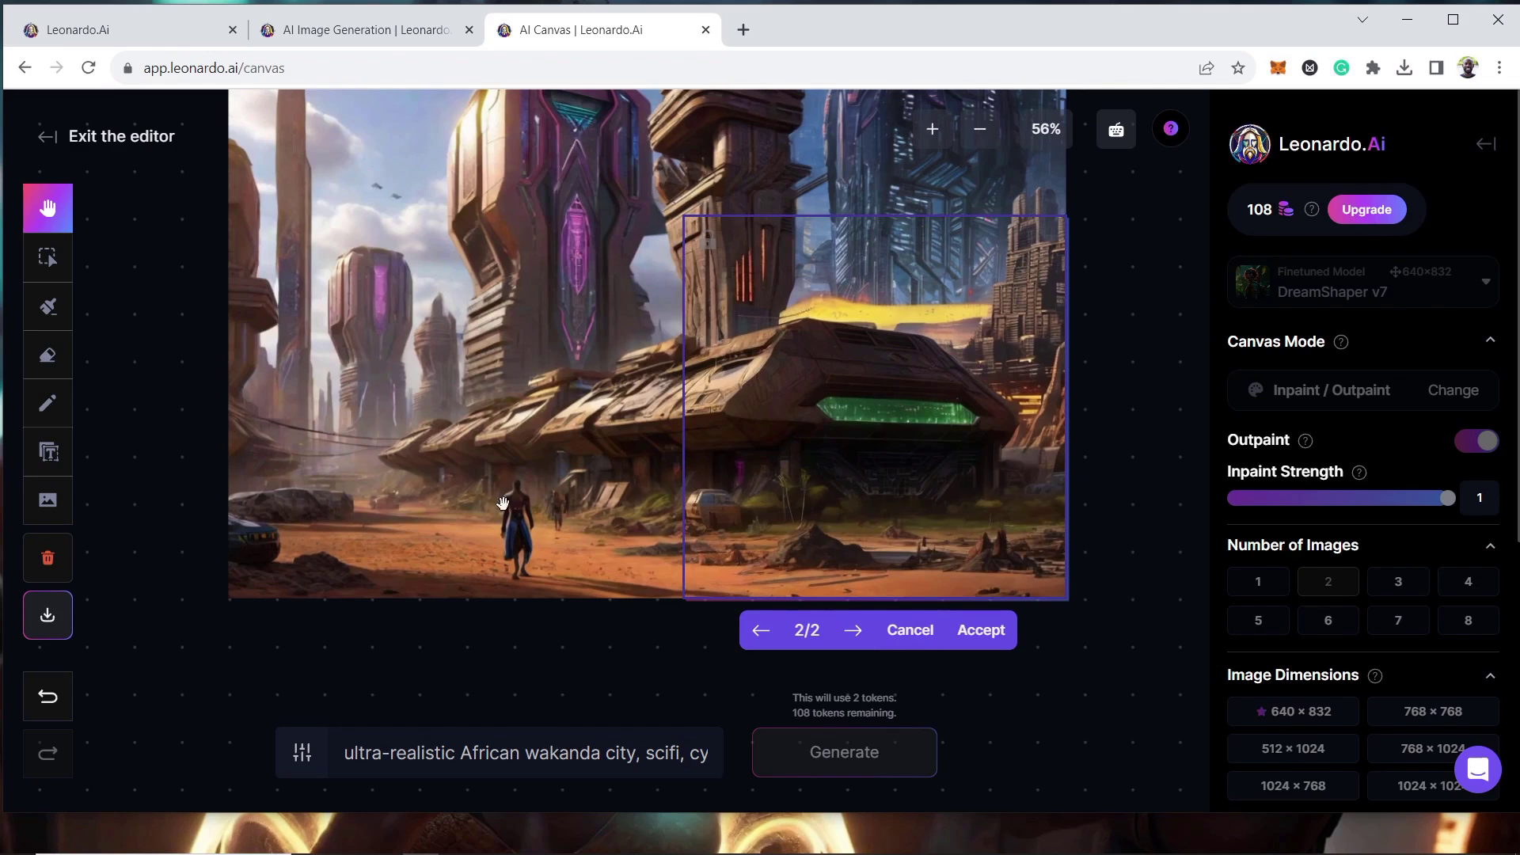
left_click(968, 631)
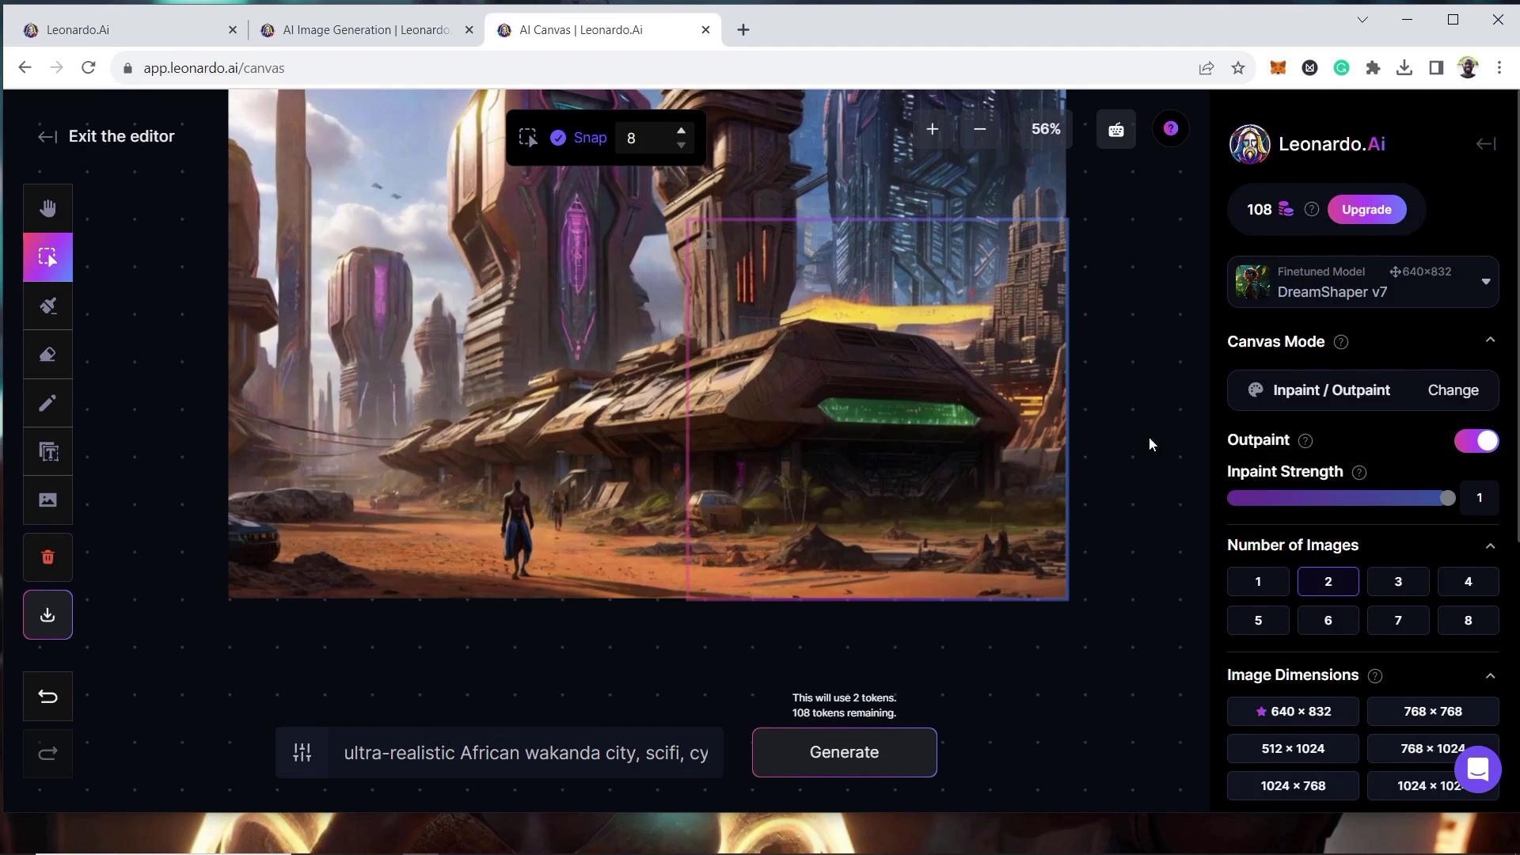
key("h")
left_click_drag(1101, 291, 872, 377)
key("v")
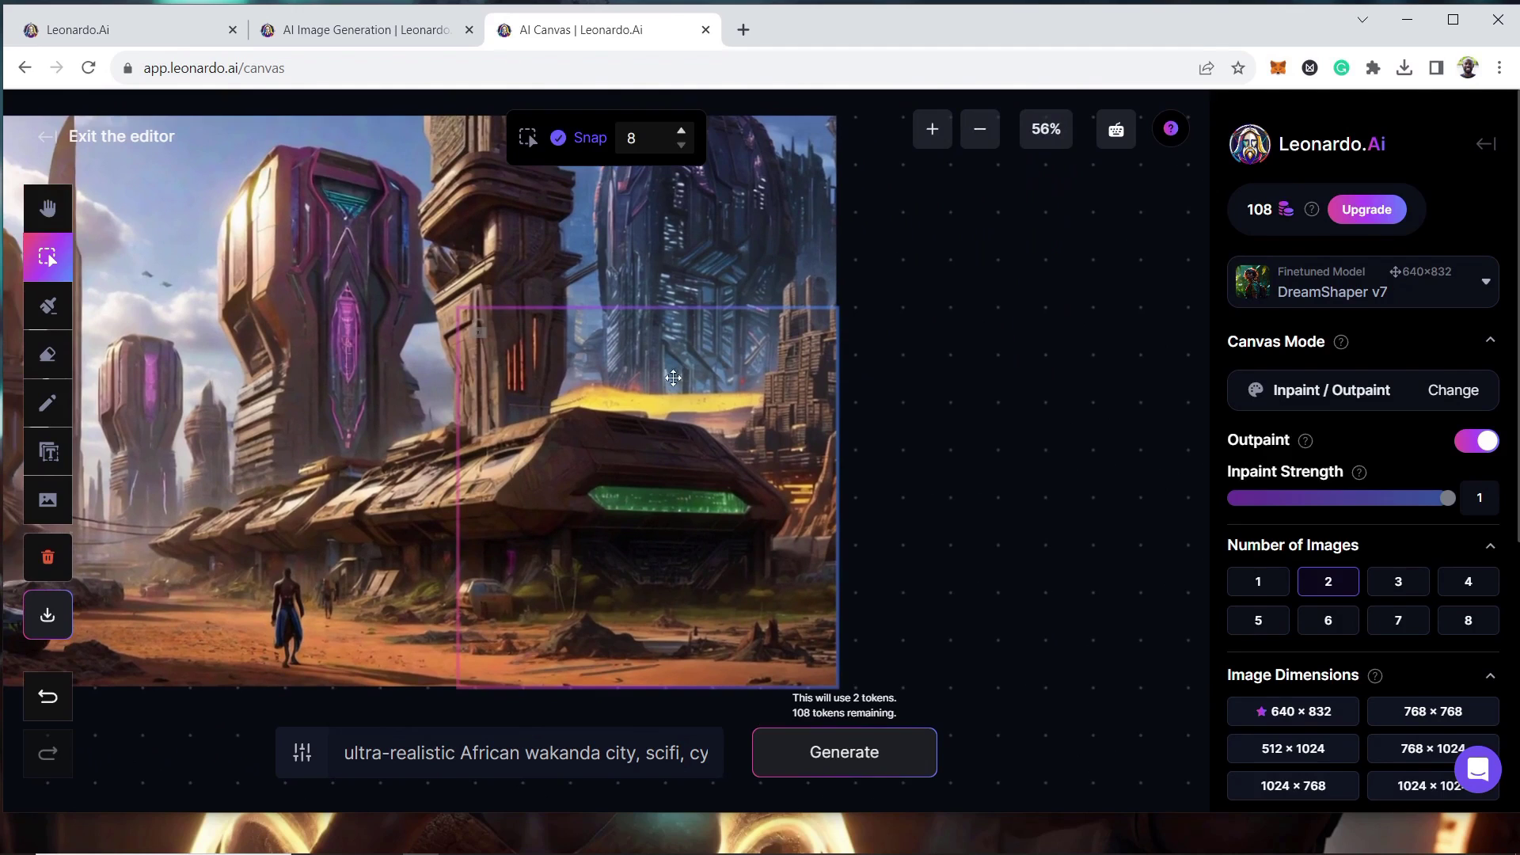
left_click_drag(681, 412, 916, 408)
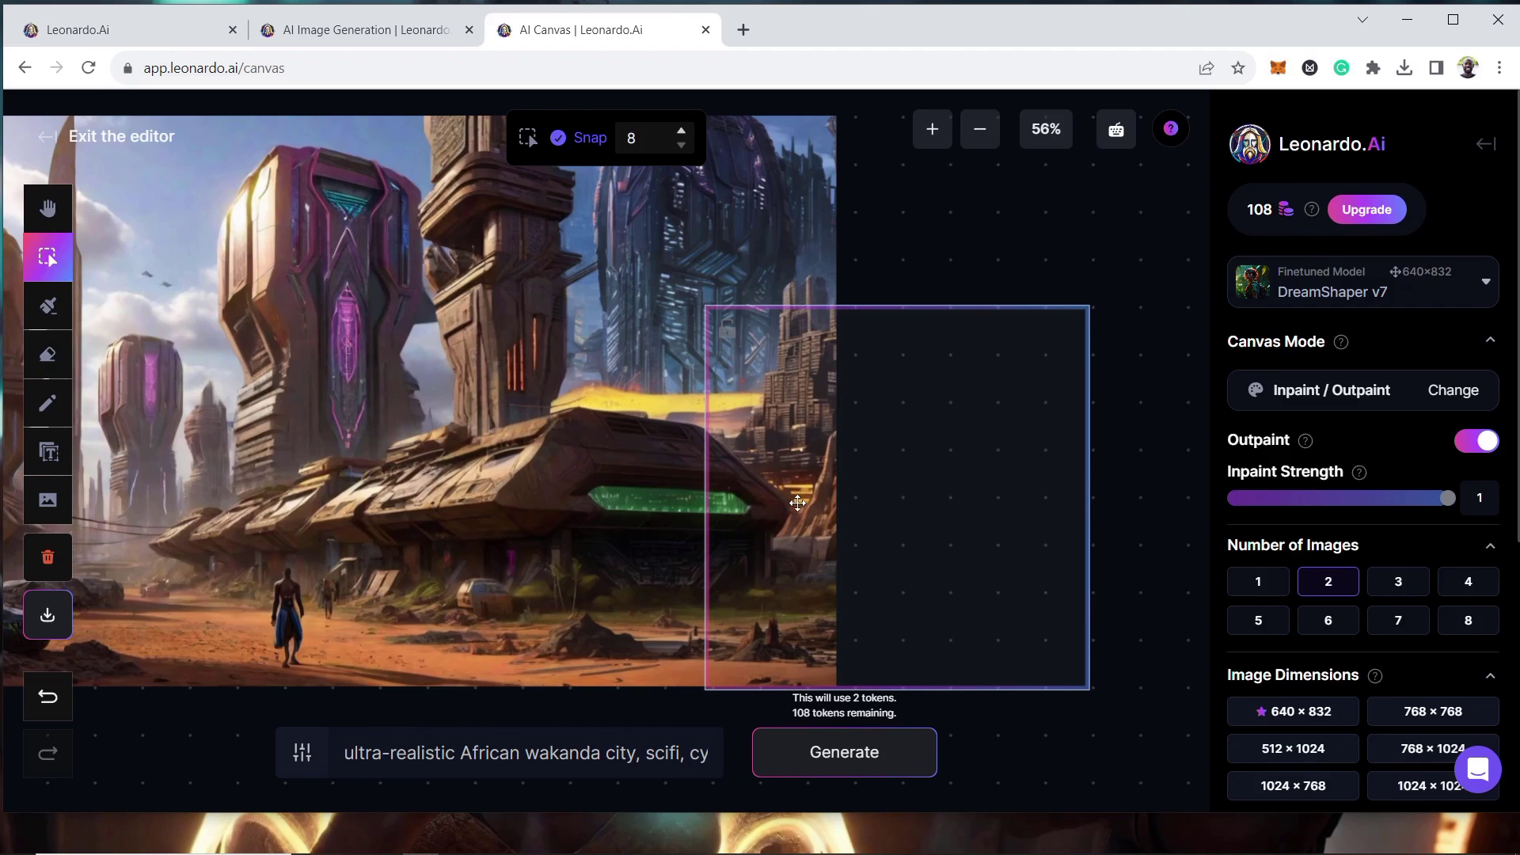
left_click_drag(795, 502, 758, 508)
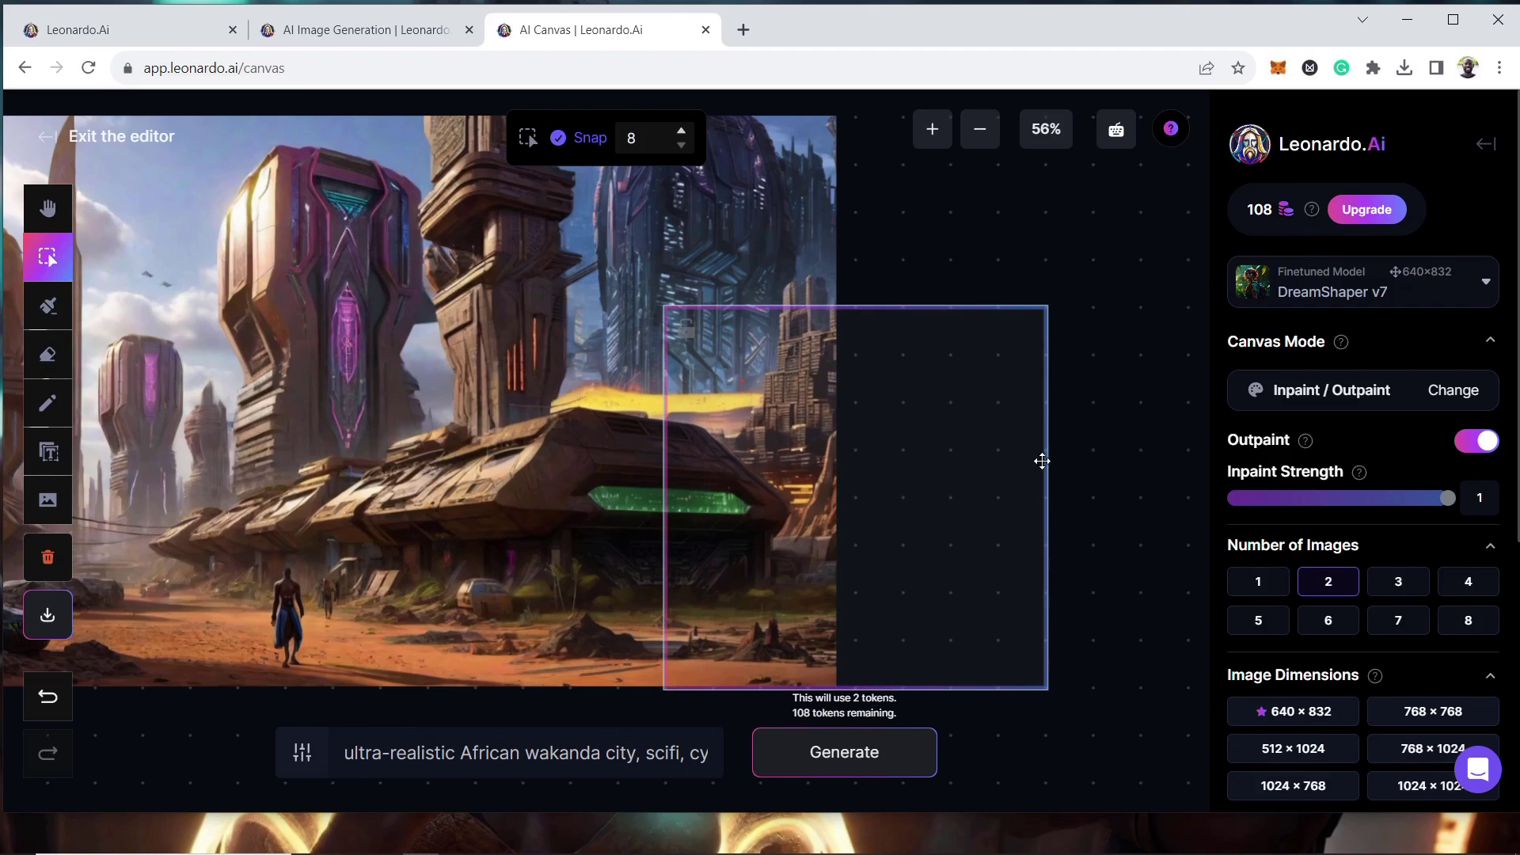
Step: Move the generation frame over the city image's lower left edge, partly overlapping it, and generate two outpaint variations
key("h")
left_click_drag(969, 457, 1219, 455)
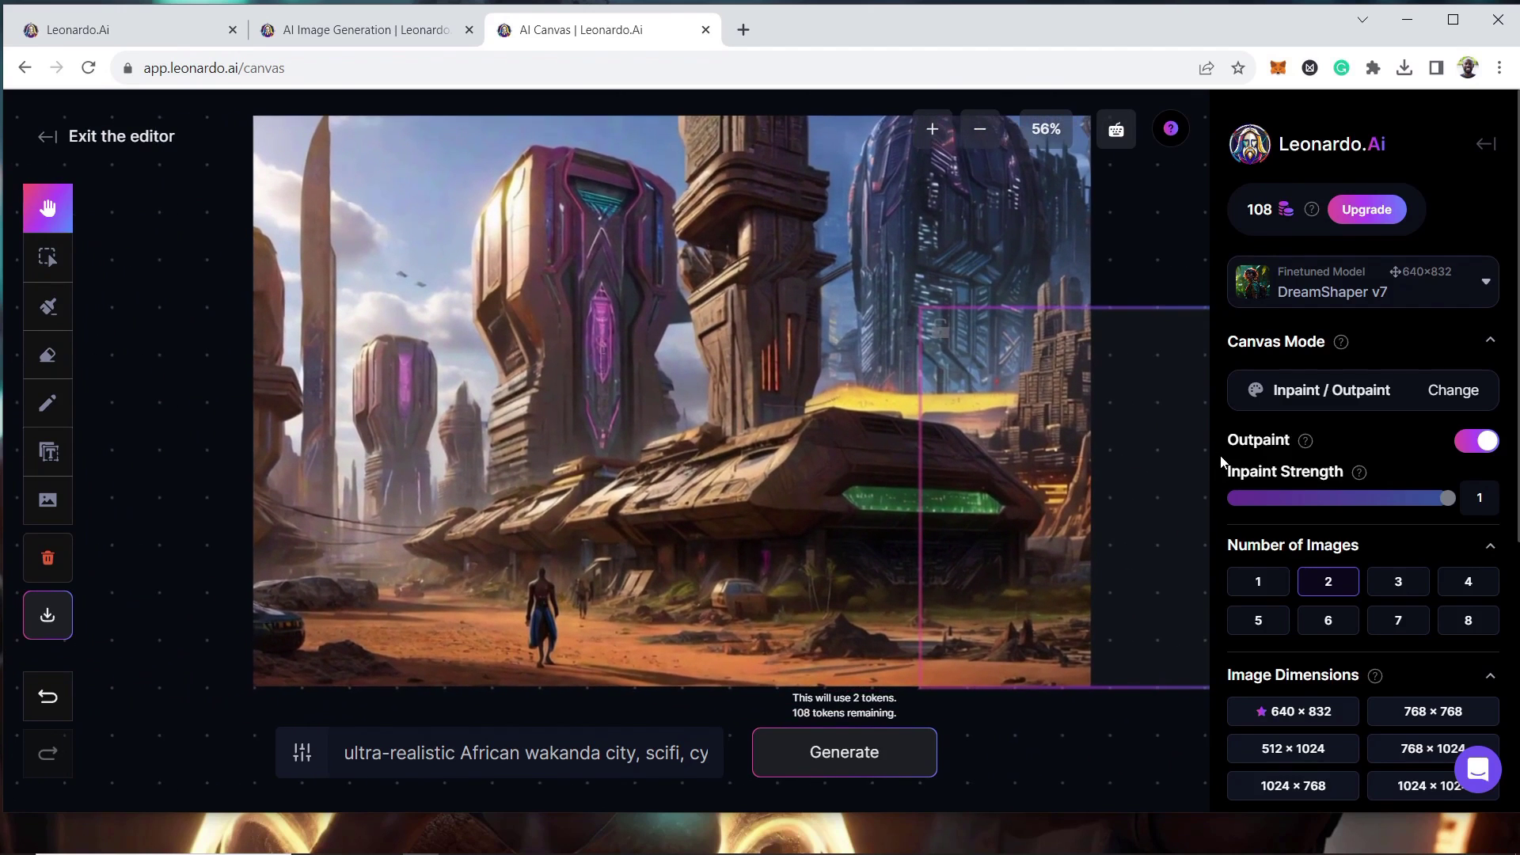
key("v")
left_click_drag(599, 445, 765, 451)
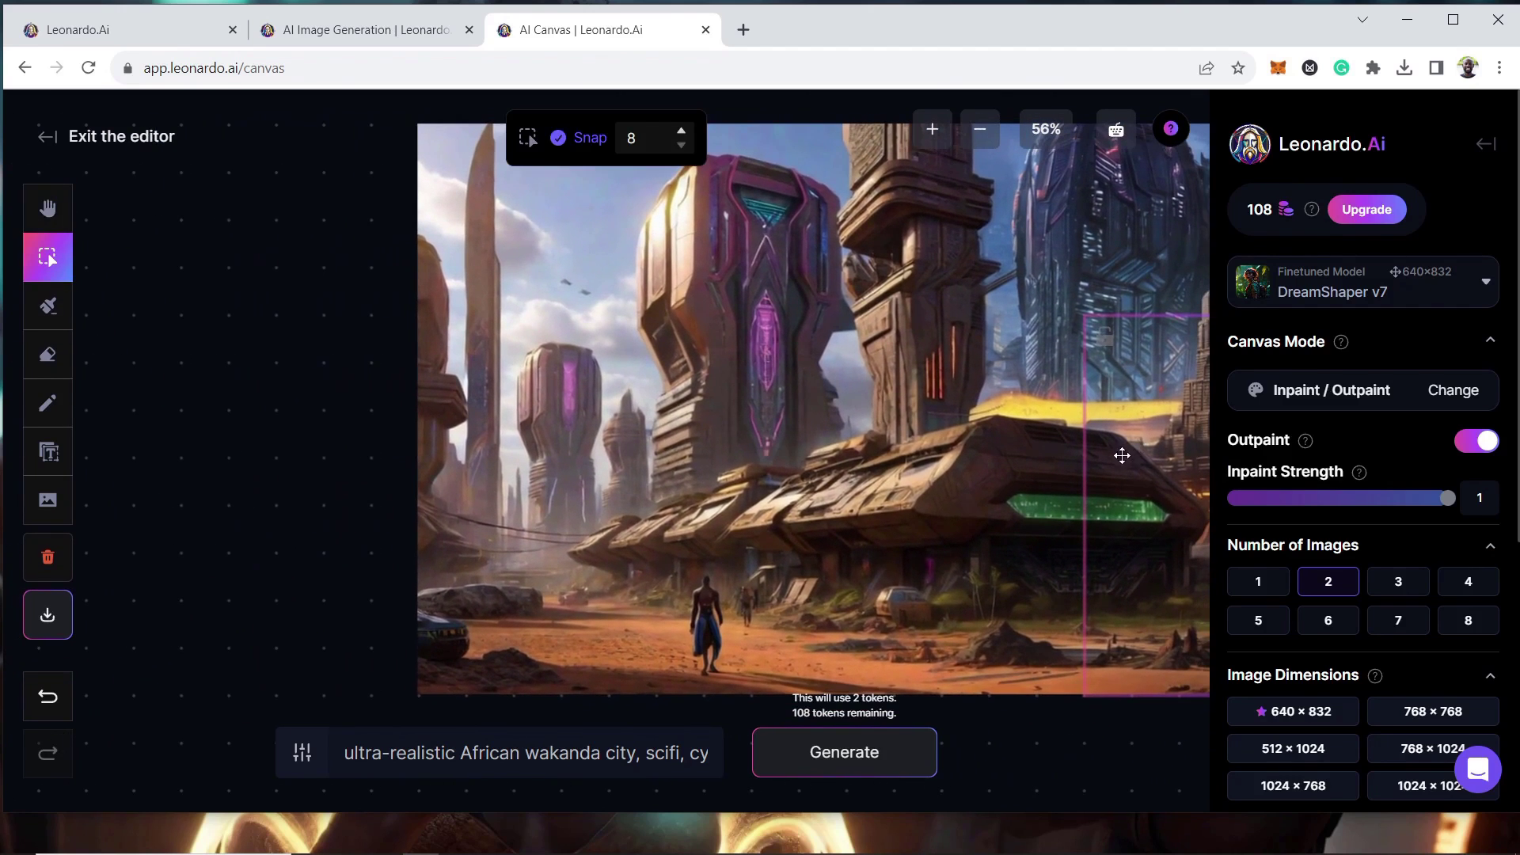
left_click_drag(1129, 451, 210, 459)
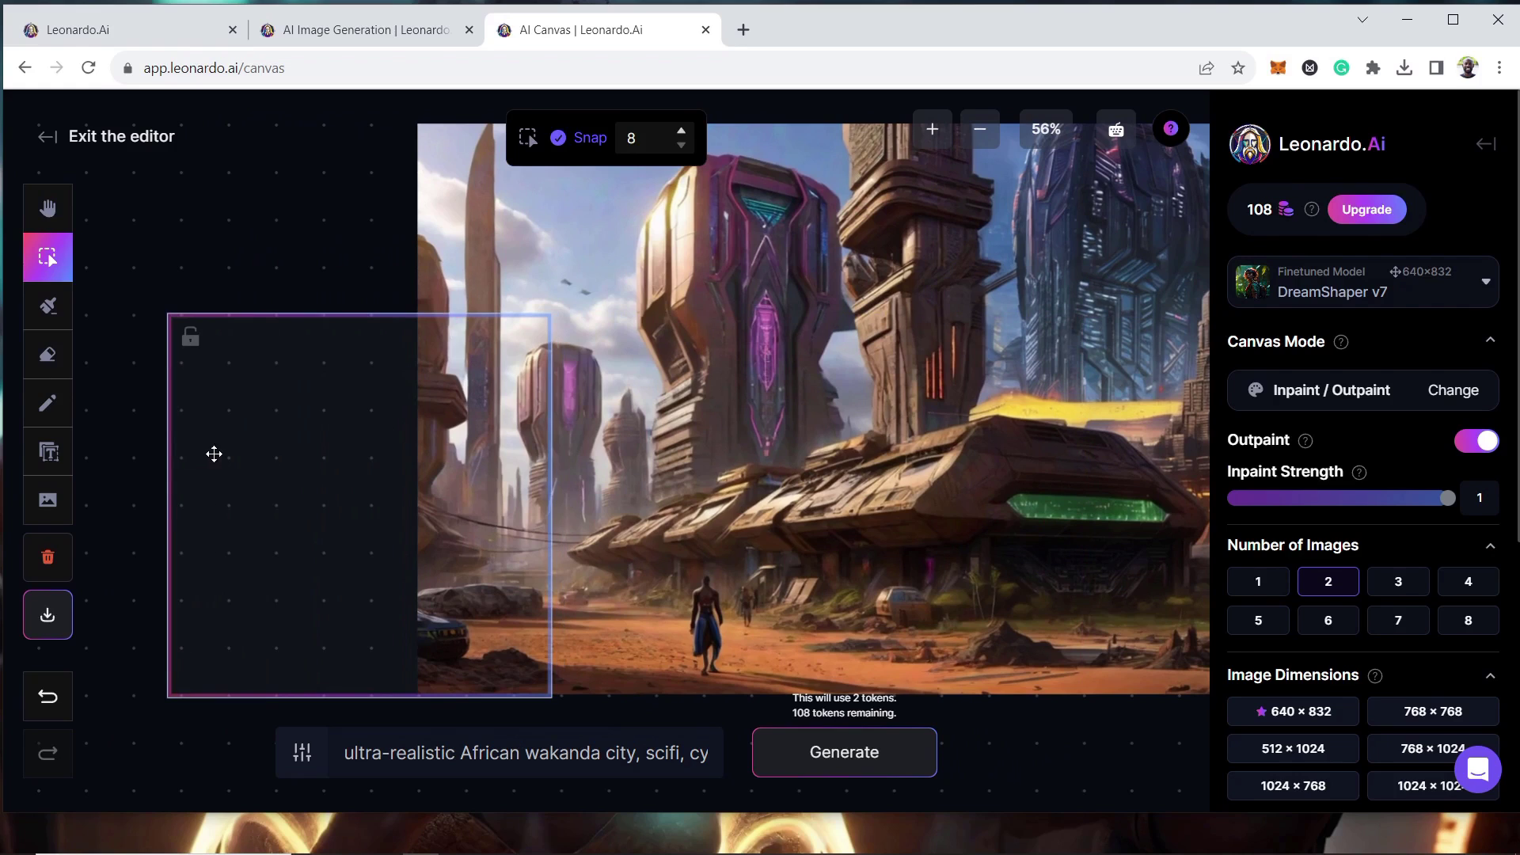
left_click(844, 742)
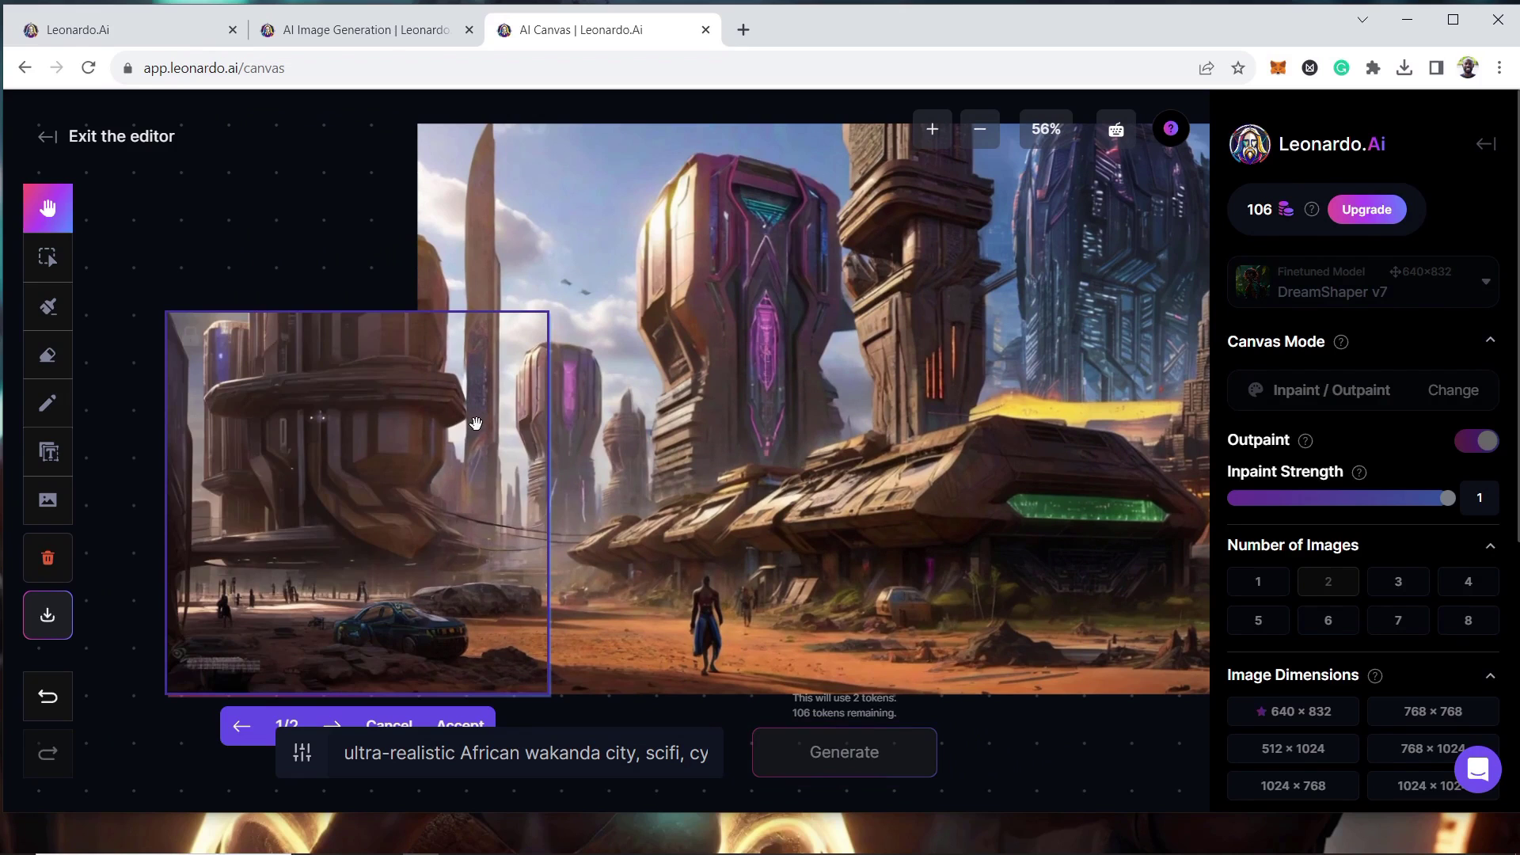
Step: Compare the two lower left variations and accept the first one, with the round-tiered building and the teal car
scroll(690, 658, "down", 2)
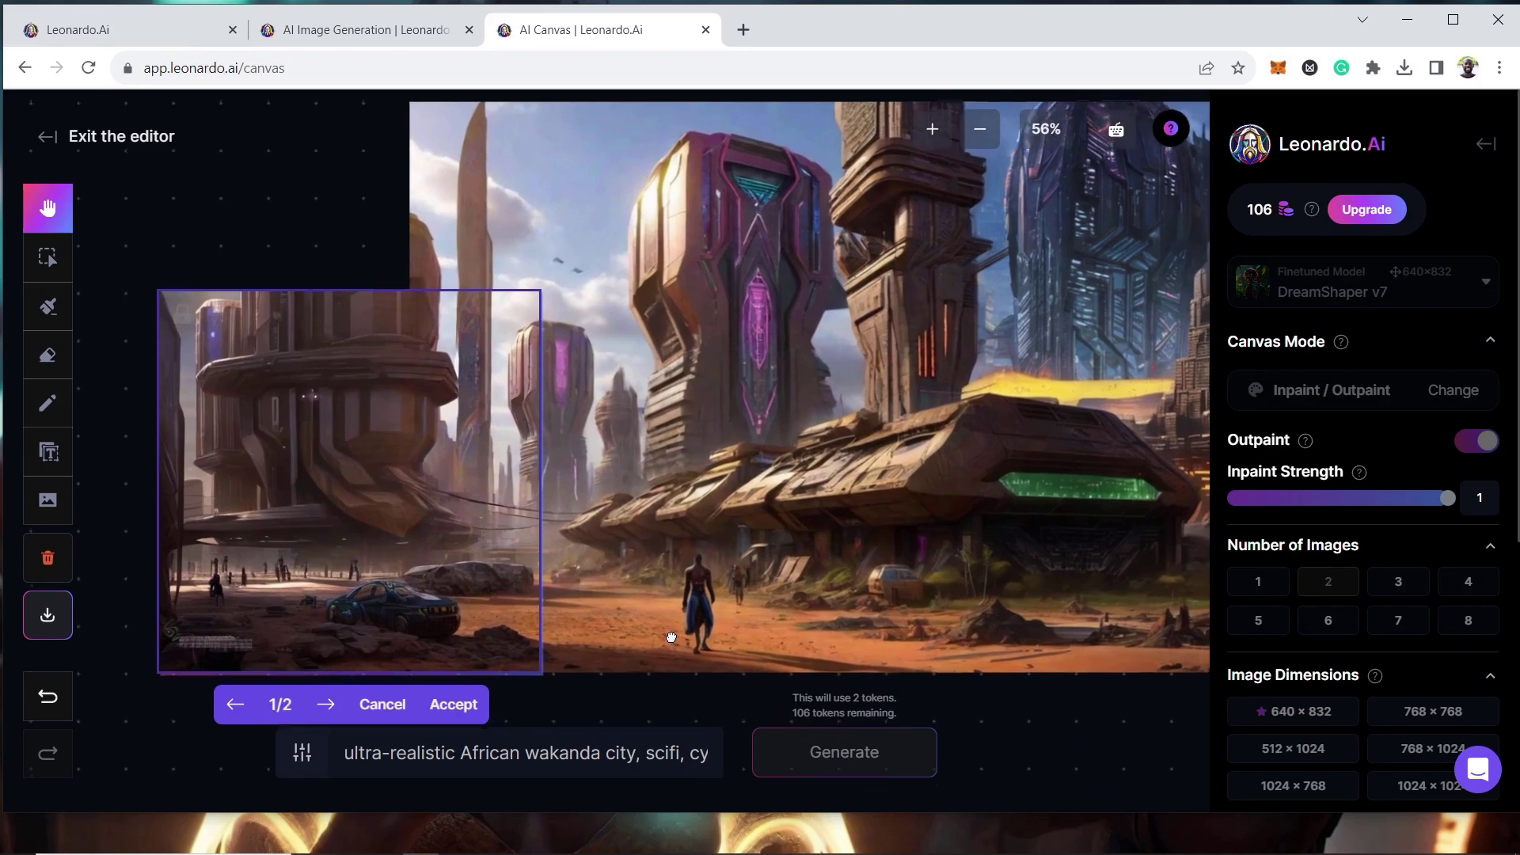
left_click(341, 657)
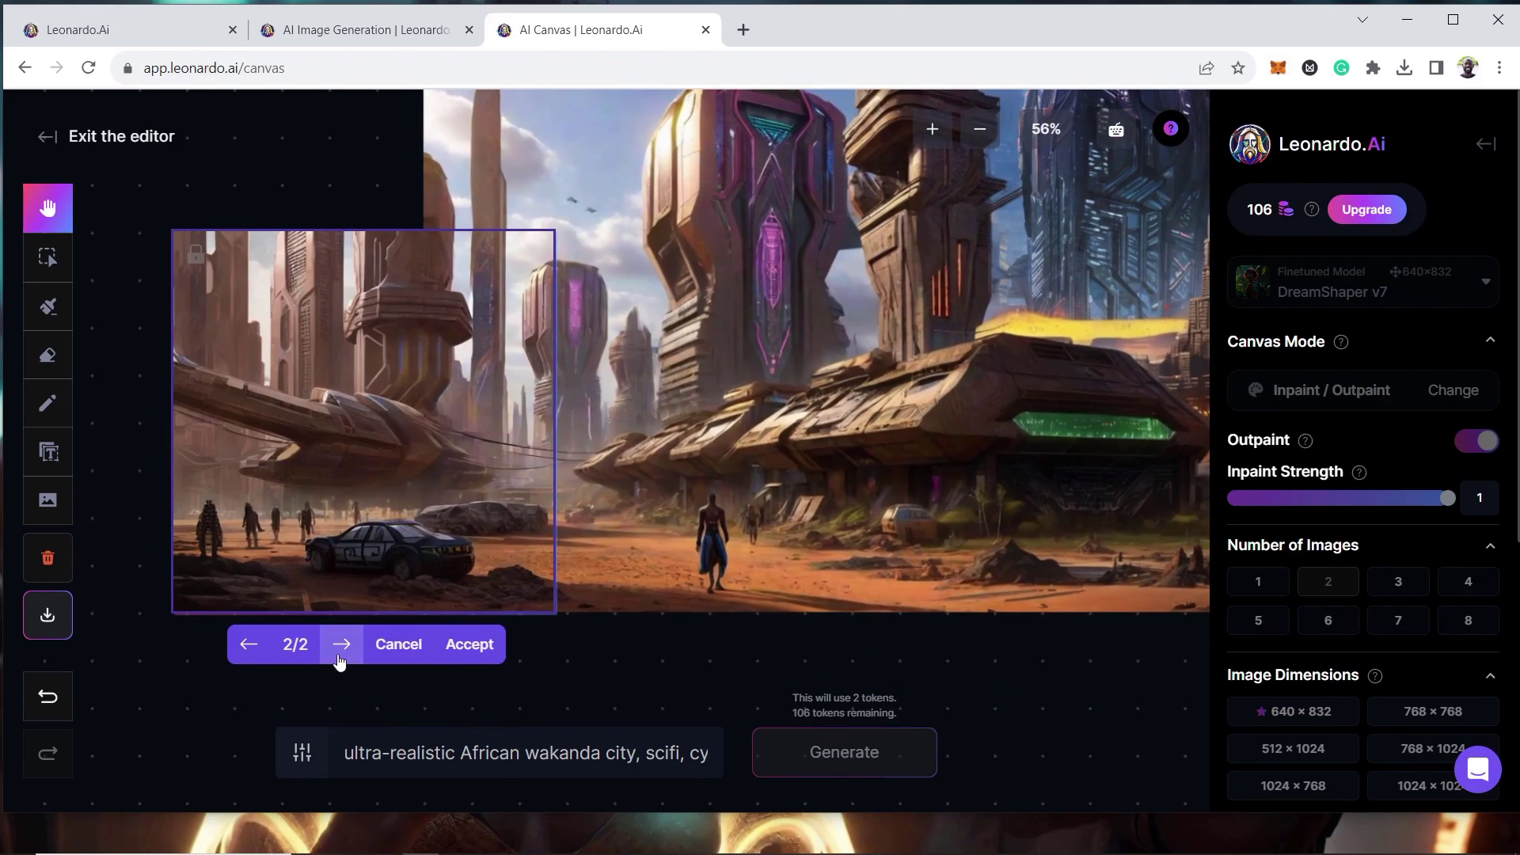
left_click(340, 654)
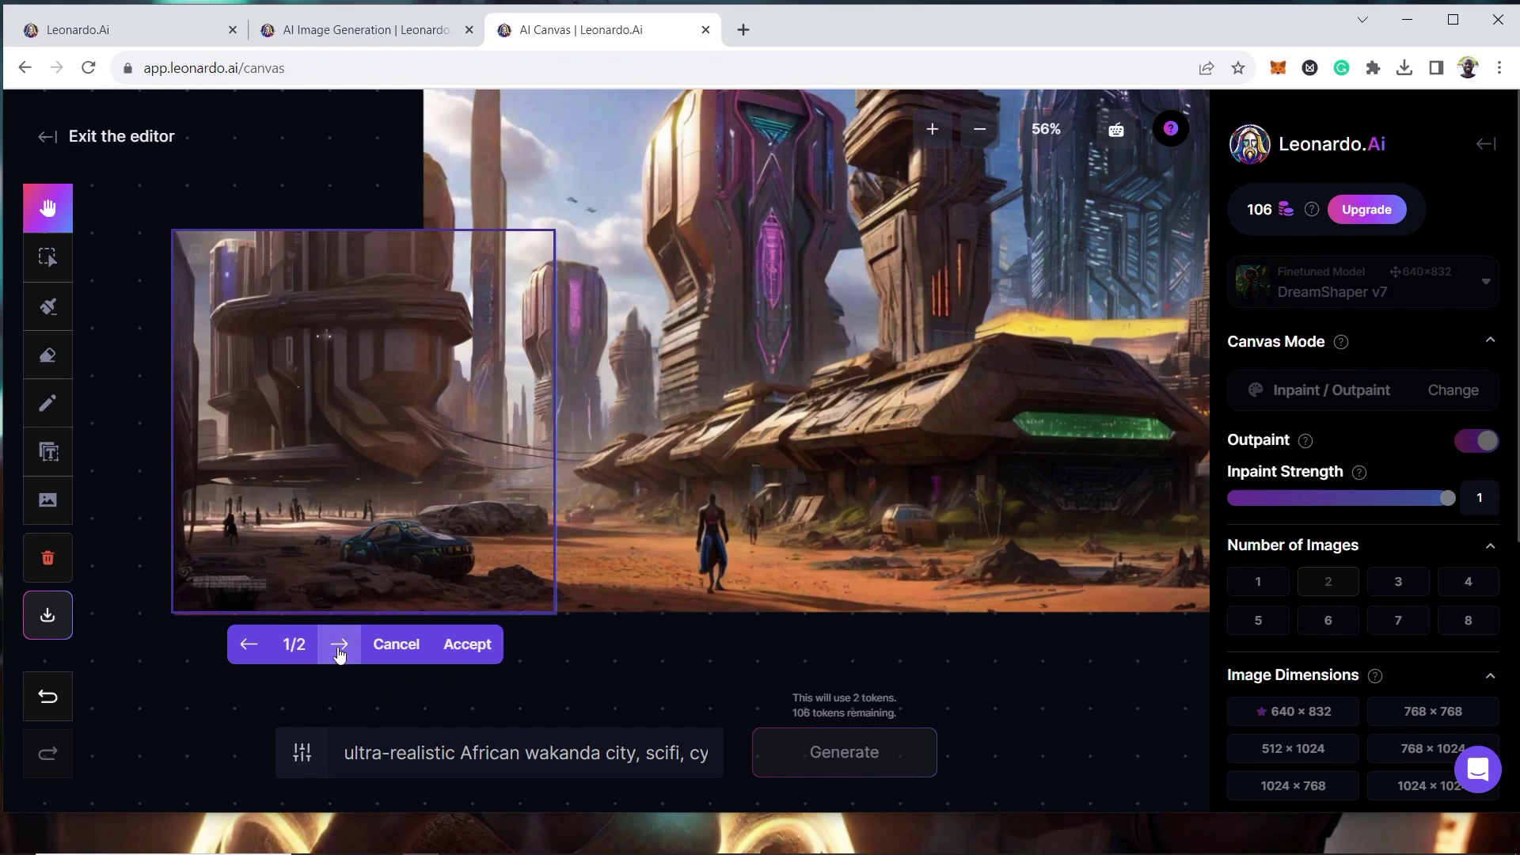
left_click(340, 654)
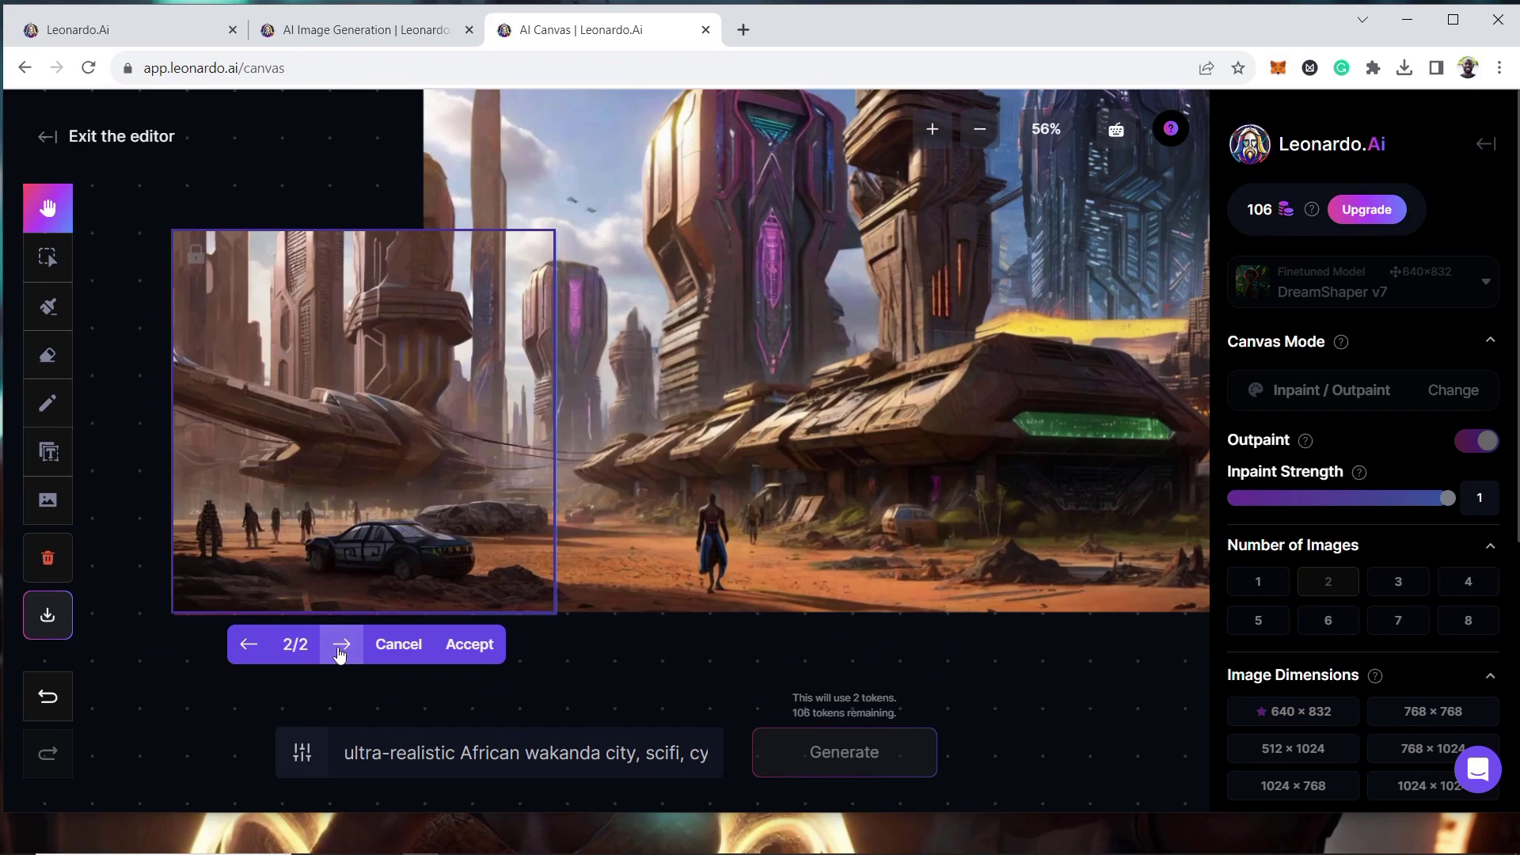
left_click(340, 654)
left_click(340, 654)
left_click(340, 654)
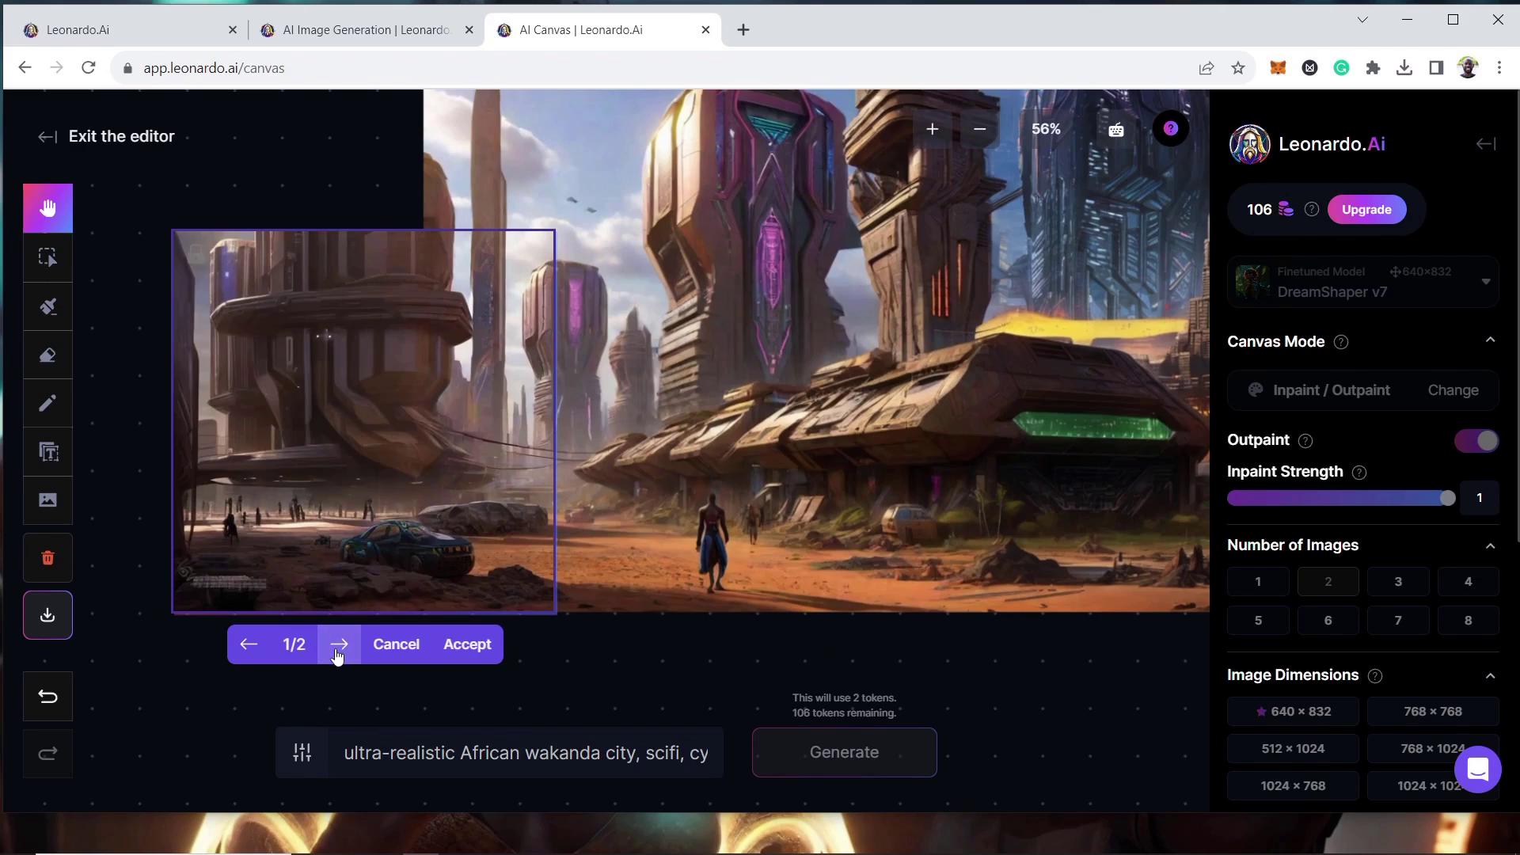
left_click(339, 654)
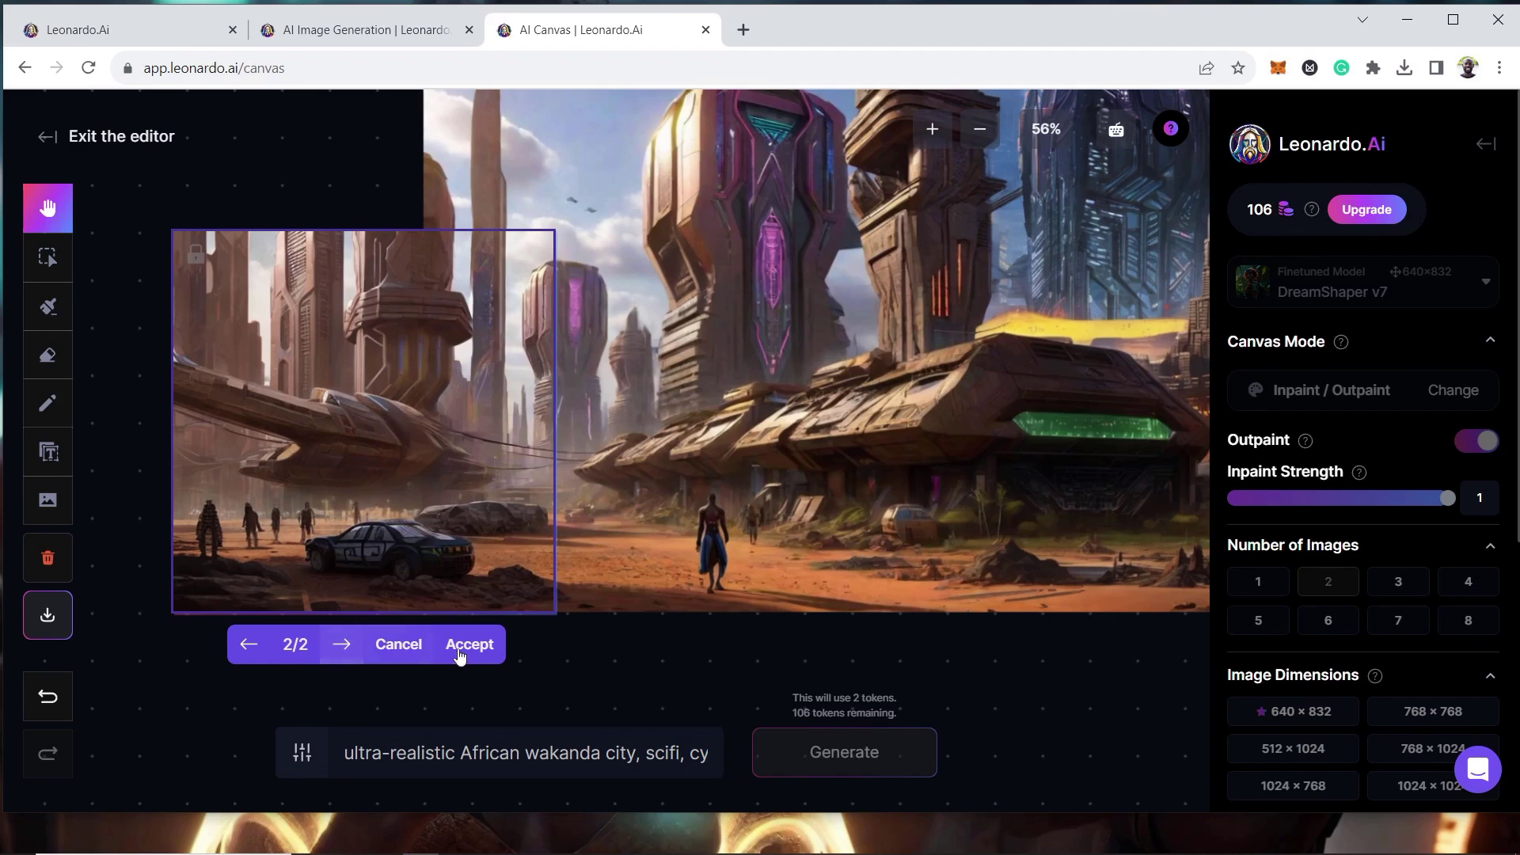
left_click(338, 646)
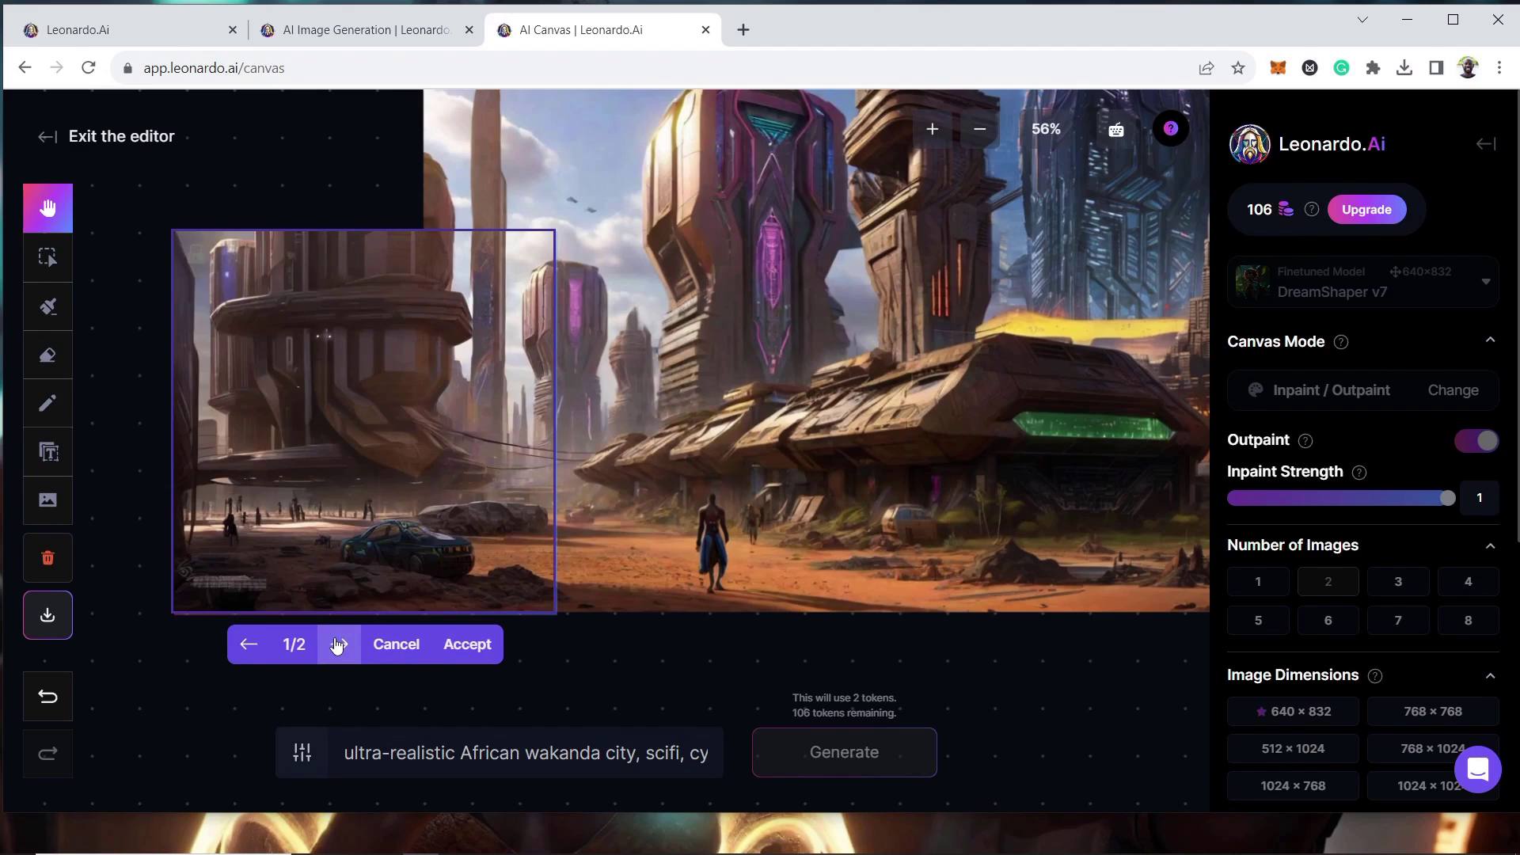
left_click(476, 643)
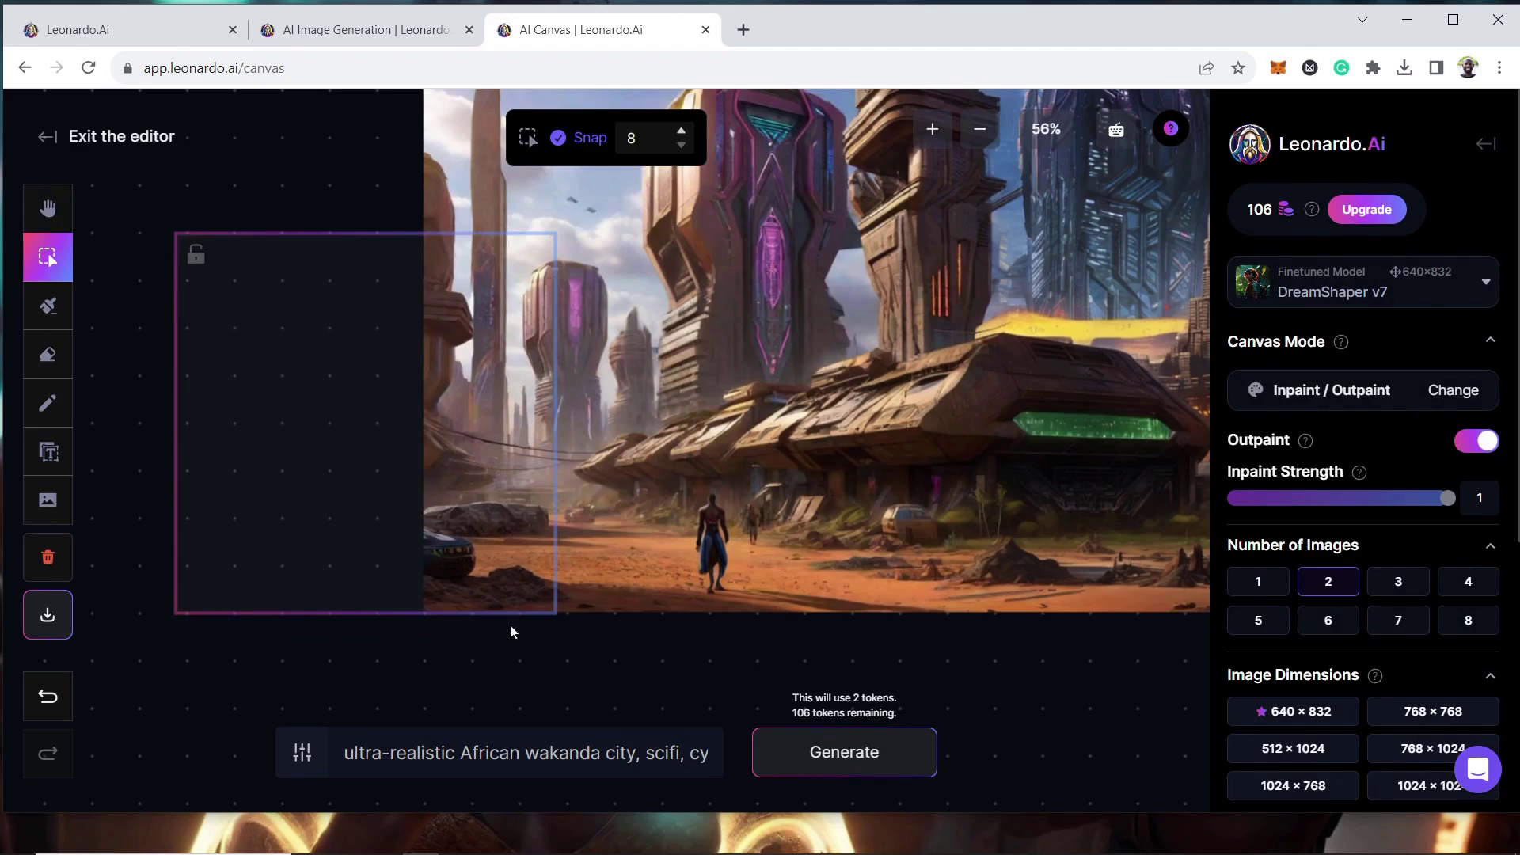
Step: Outpaint the empty upper left corner of the city image with two variations and accept the first one, with the pointed spire
mouse_move(340, 361)
left_mouse_down()
mouse_move(349, 496)
mouse_move(330, 436)
mouse_move(334, 350)
left_mouse_up()
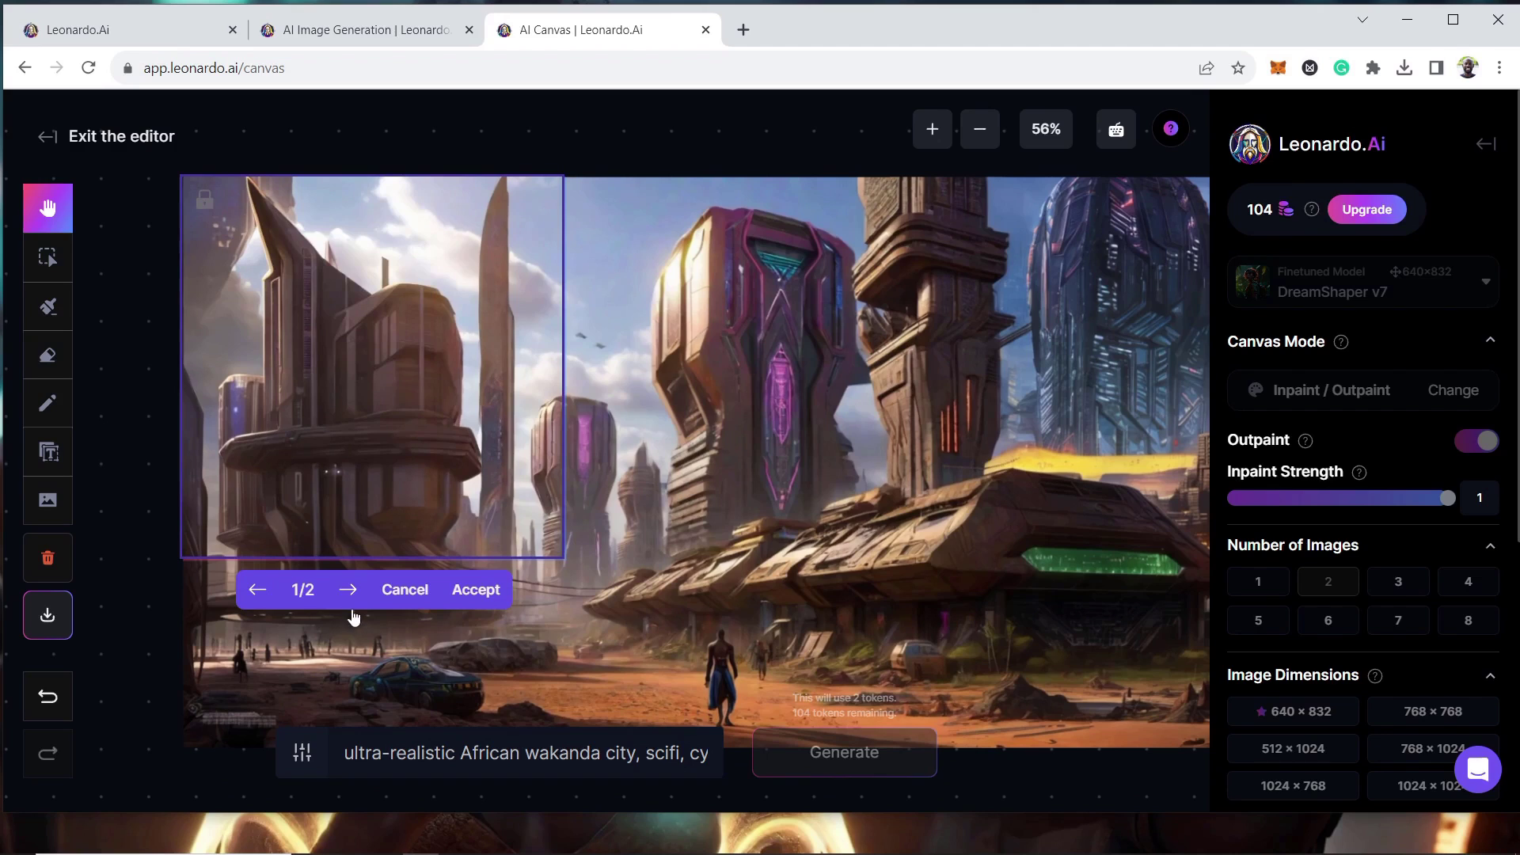
left_click(351, 590)
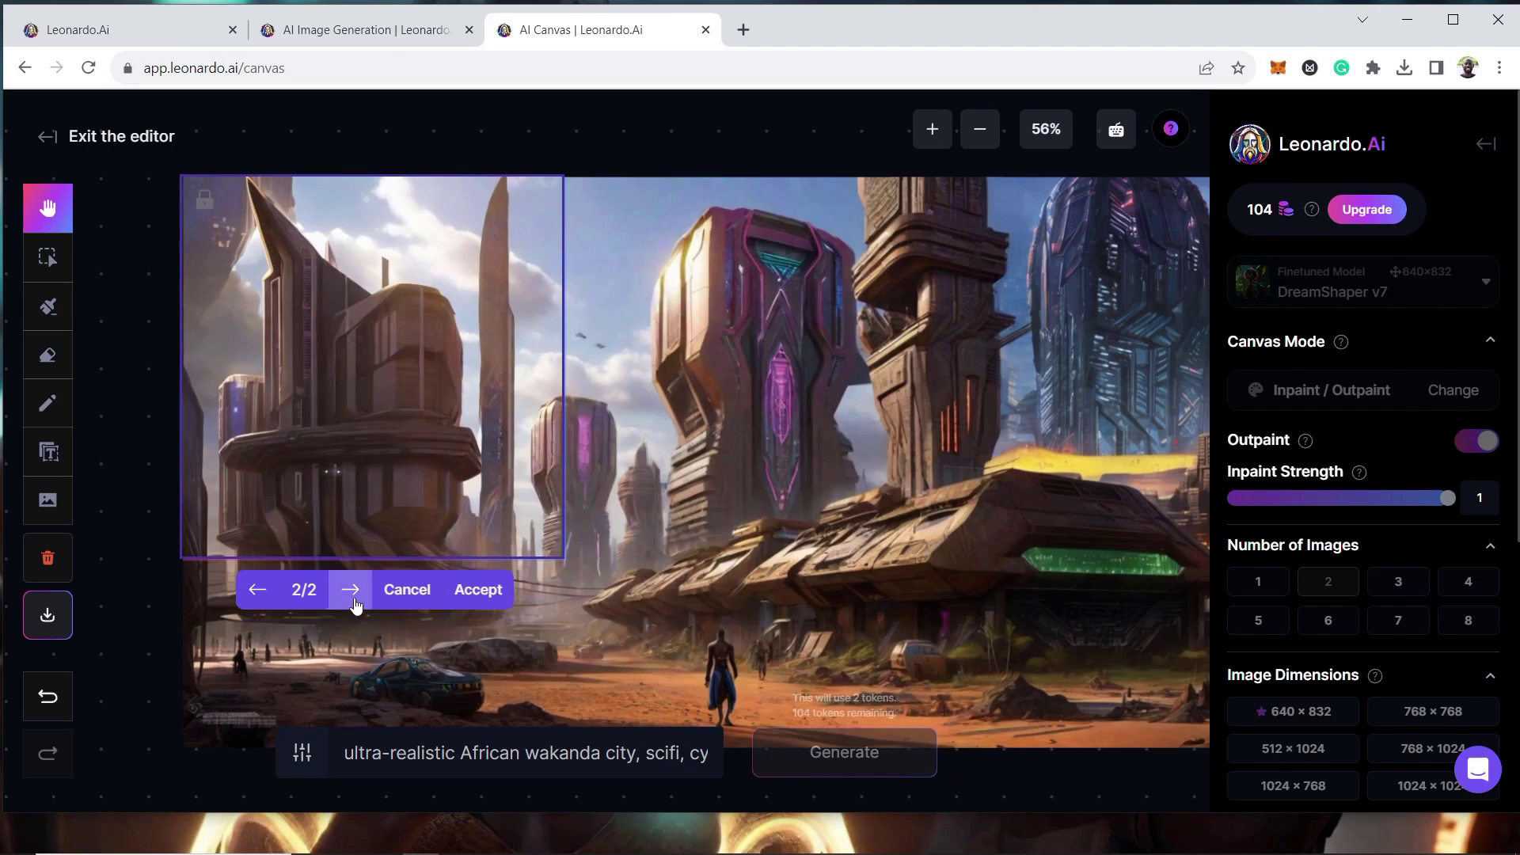
left_click(350, 590)
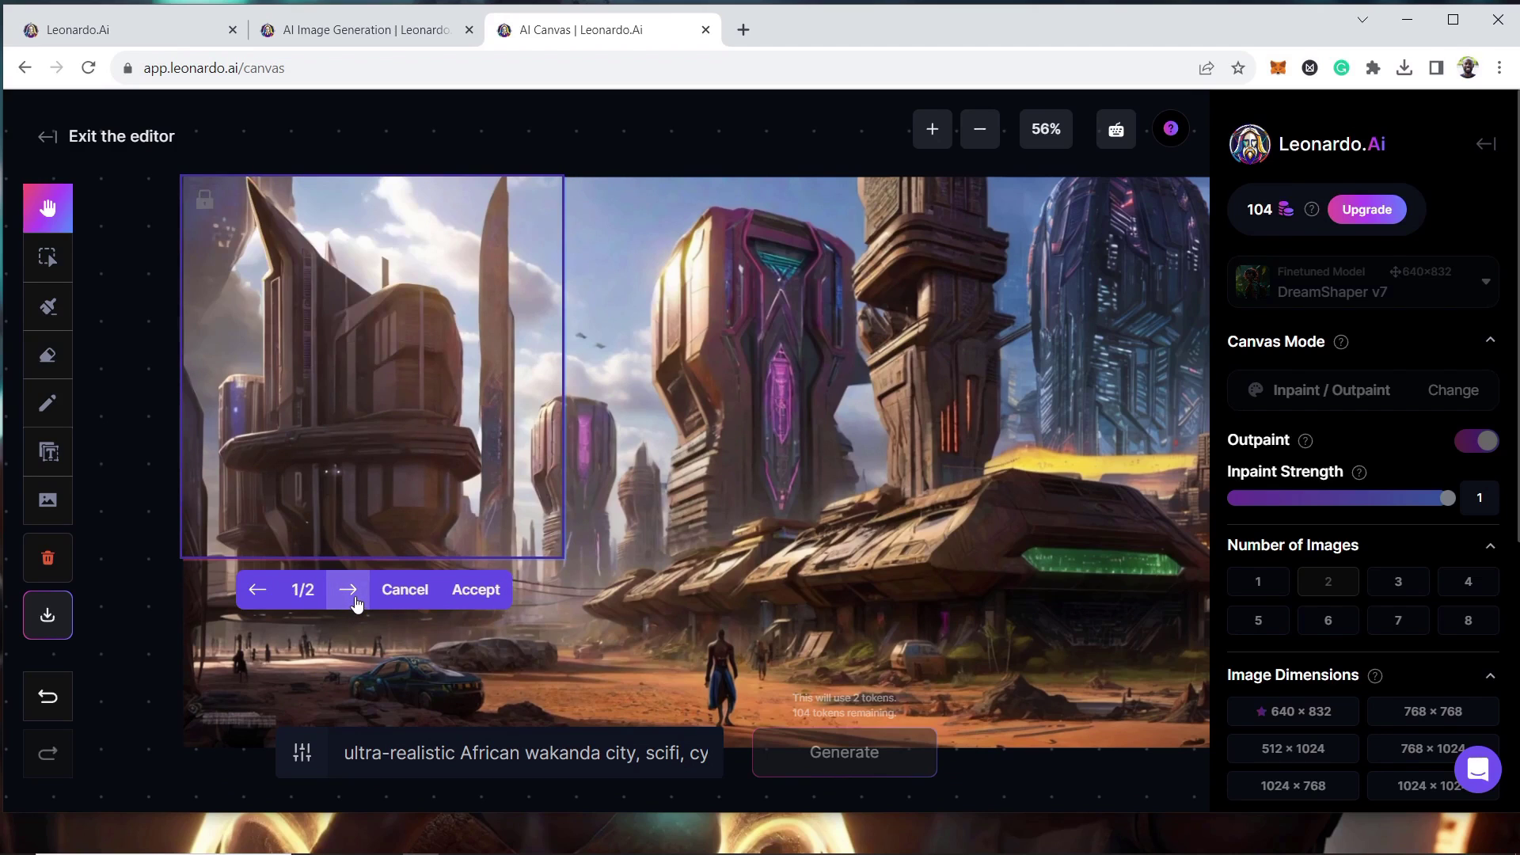
left_click(351, 590)
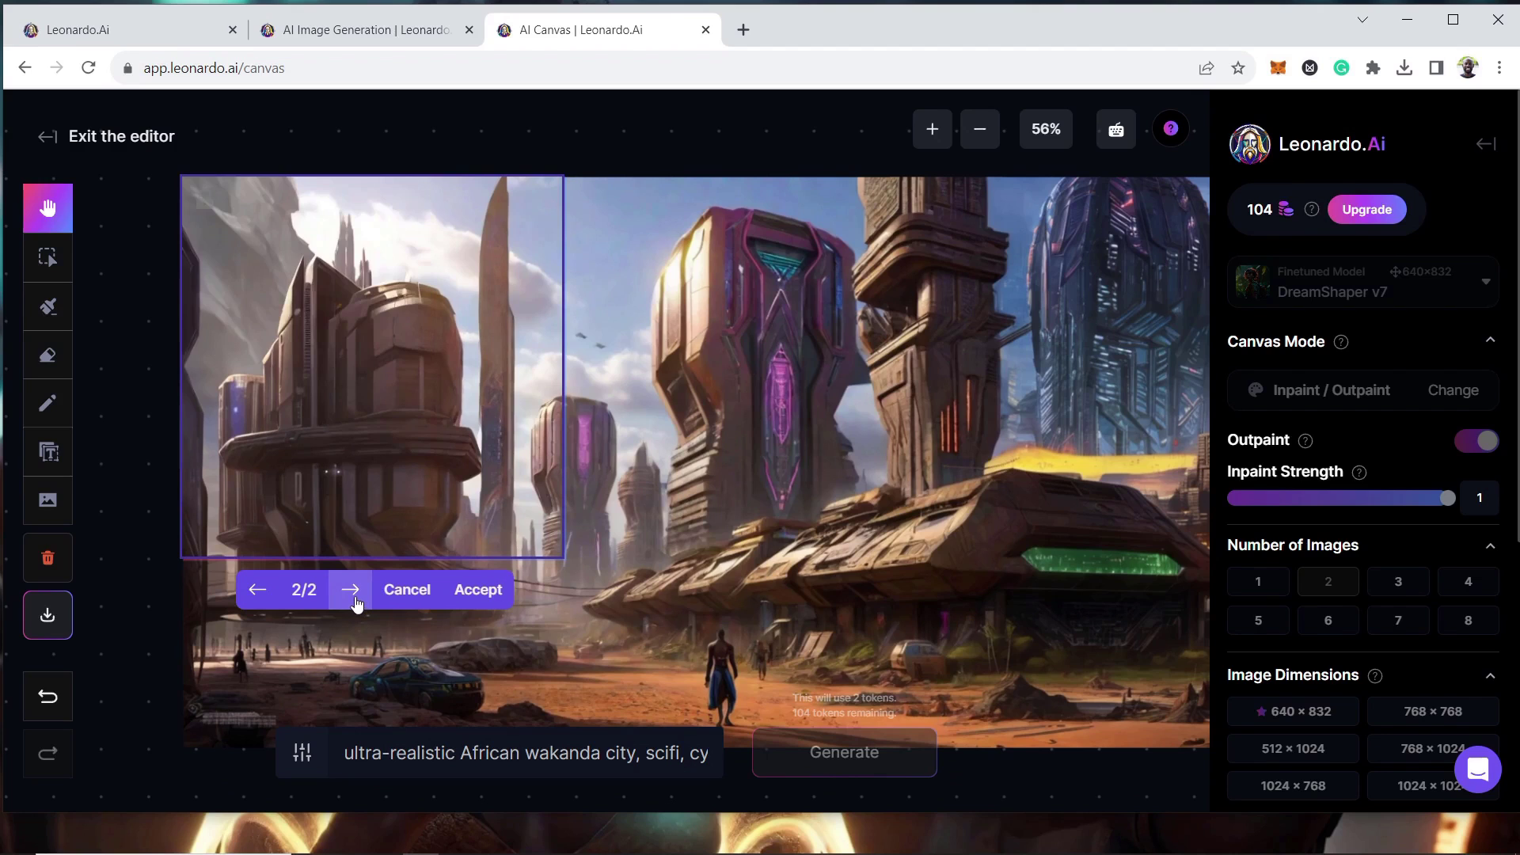
left_click(351, 590)
left_click(478, 590)
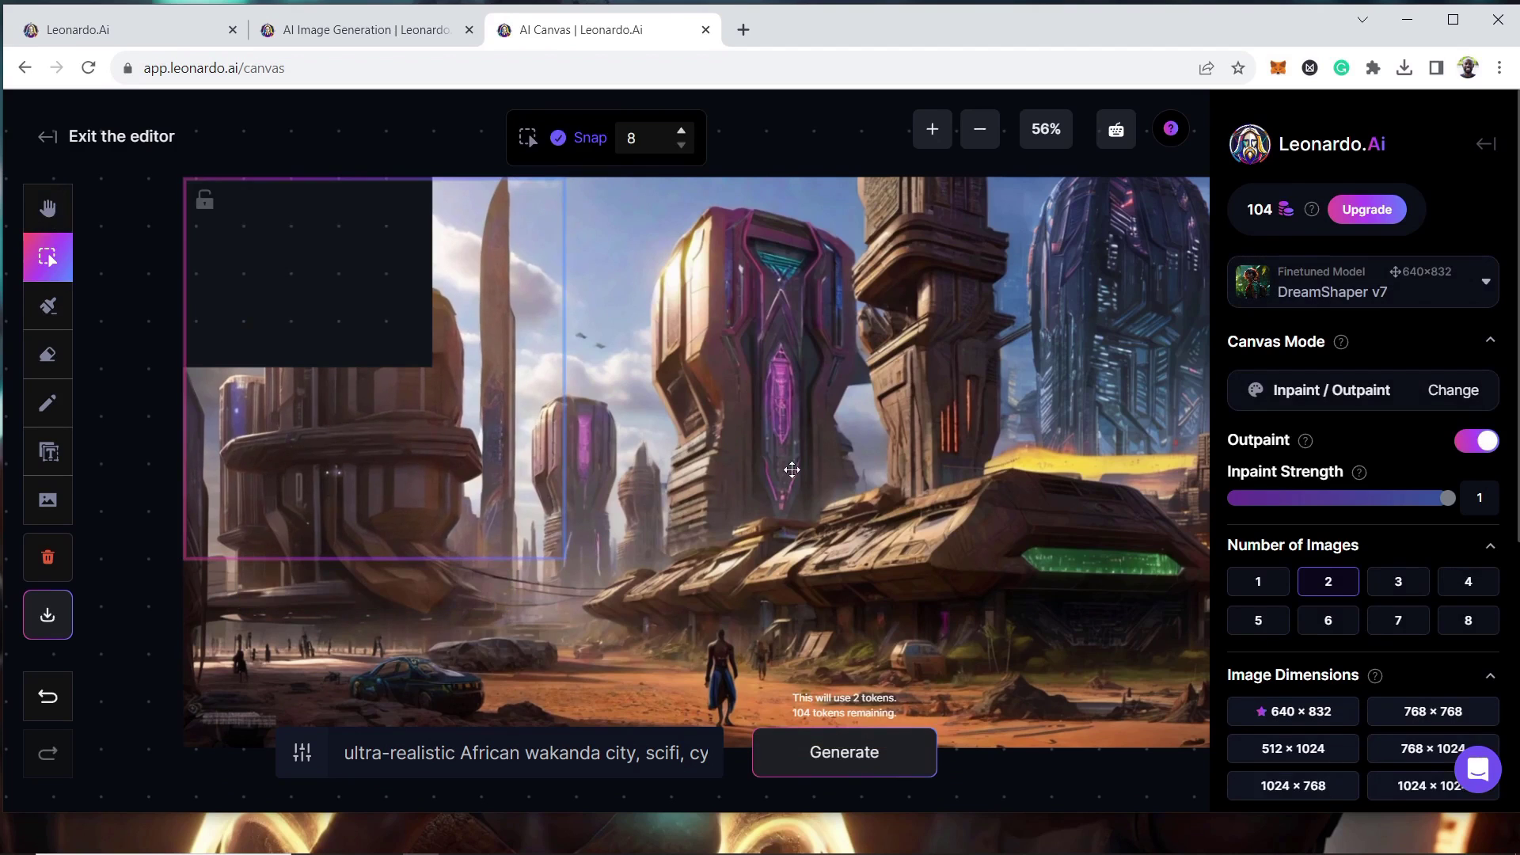
Step: Check the whole extended city image and download the artwork
key("space")
left_click_drag(942, 452, 858, 407)
scroll(836, 410, "up", 1)
key("space")
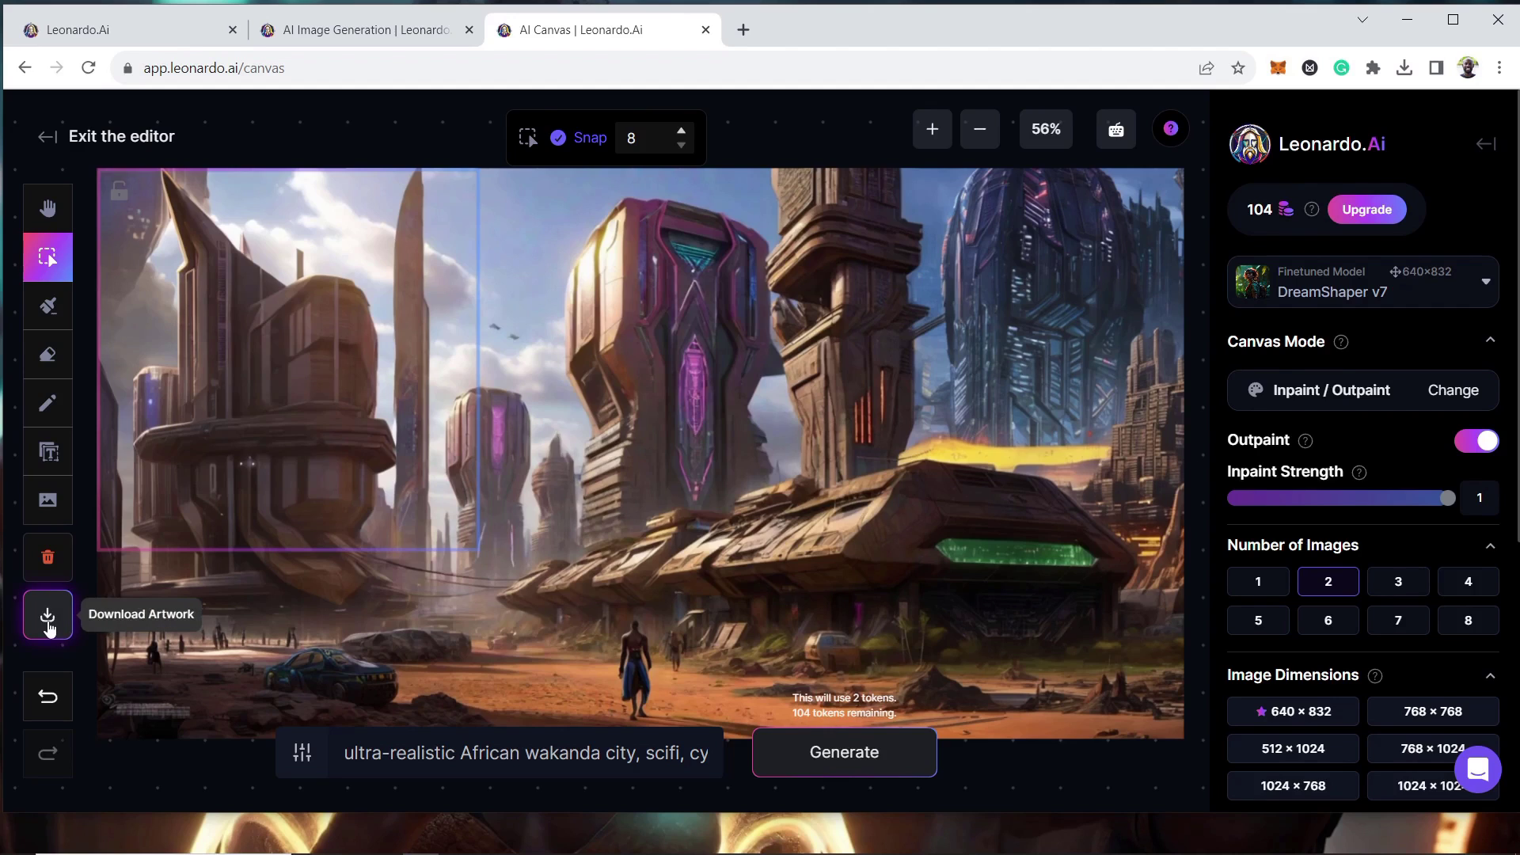
left_click(48, 626)
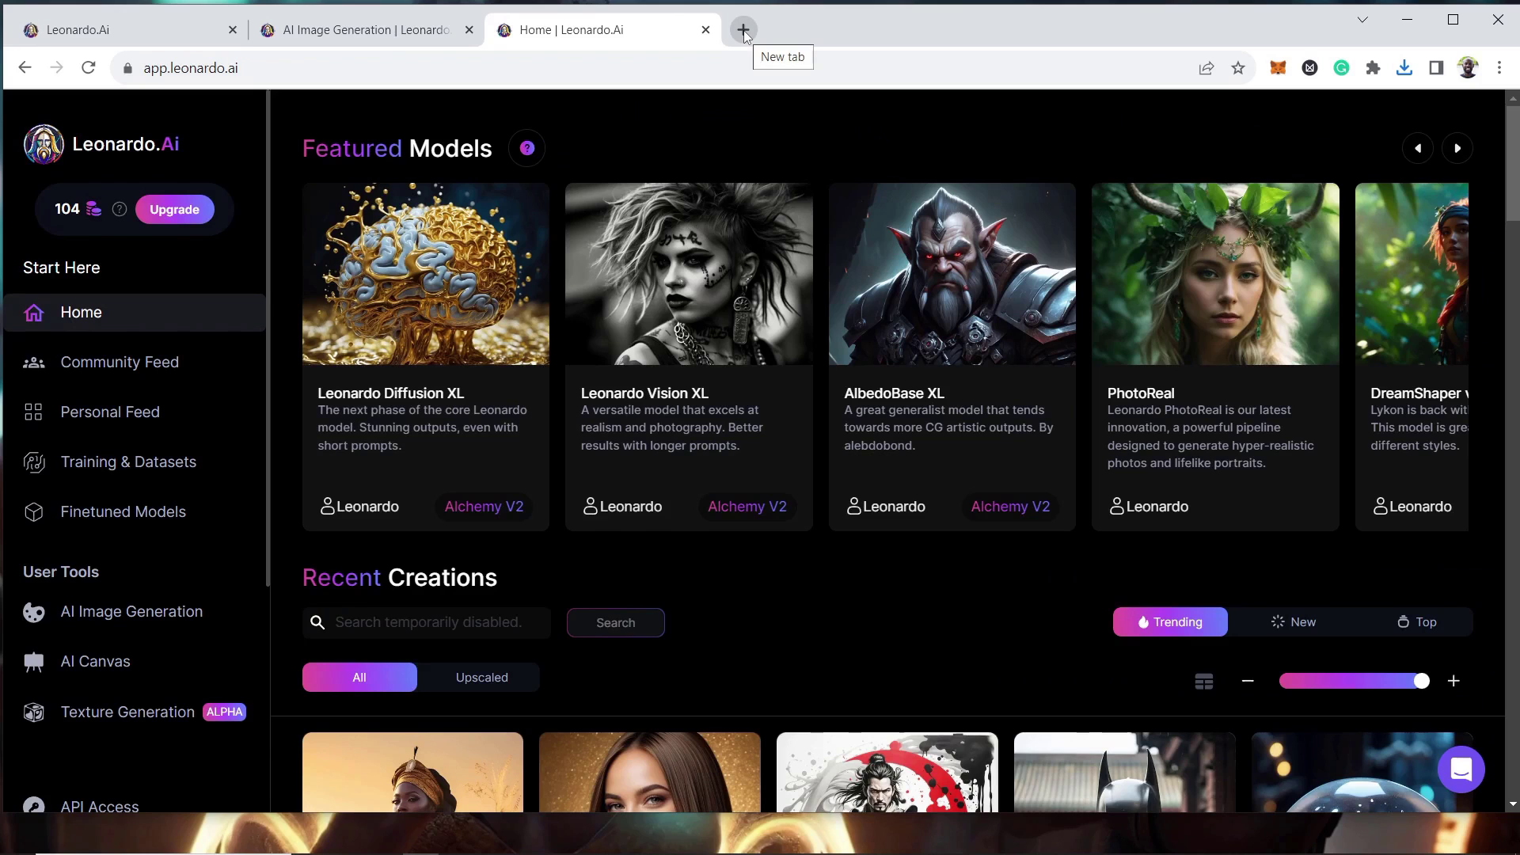
Step: Open the Photopea online editor in a new browser tab
left_click(744, 32)
type("ph")
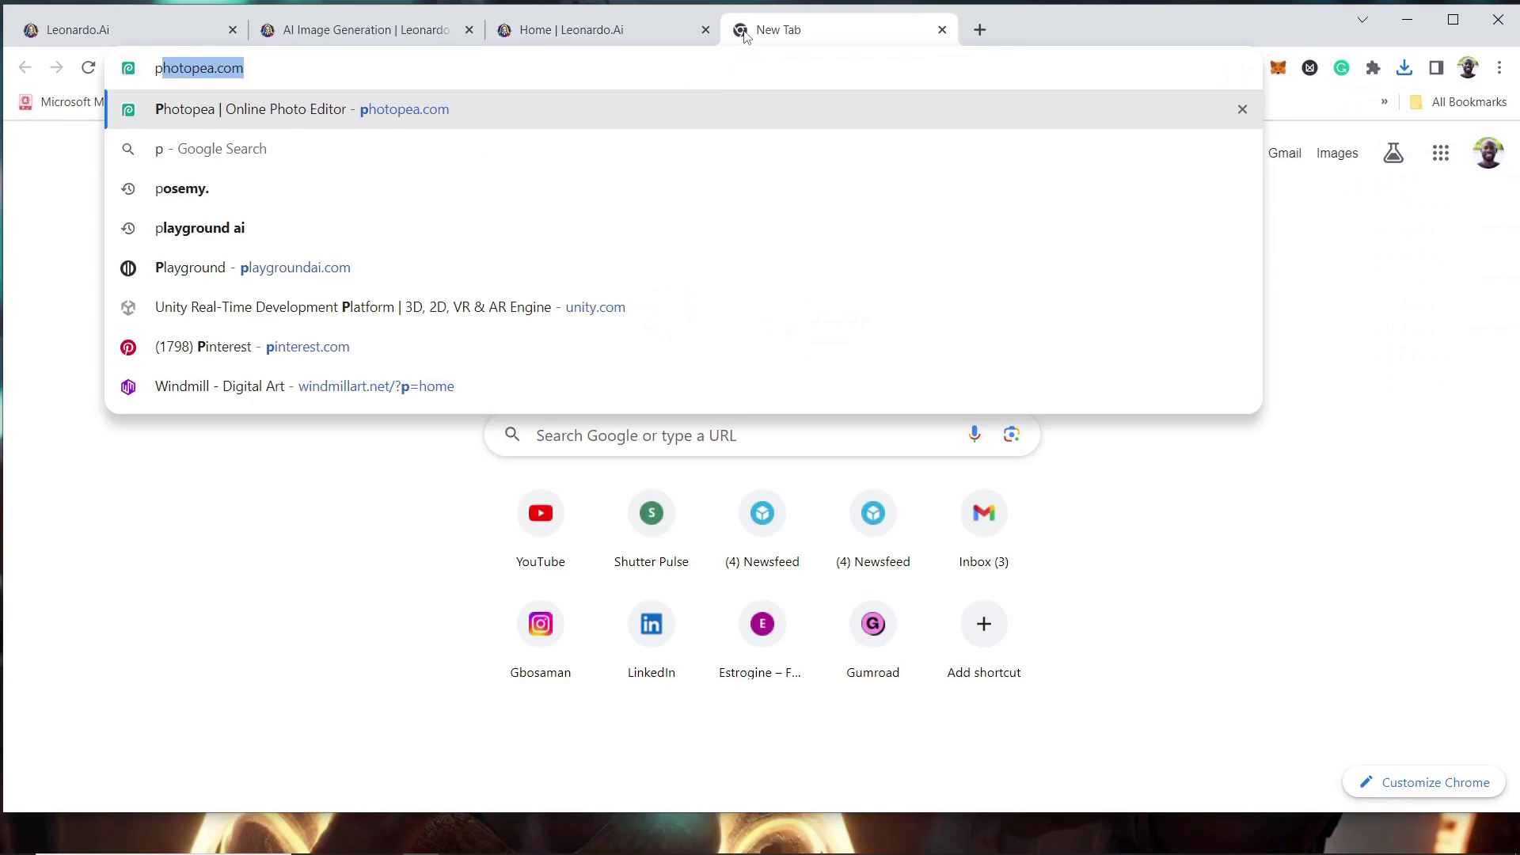
type("o")
key("Return")
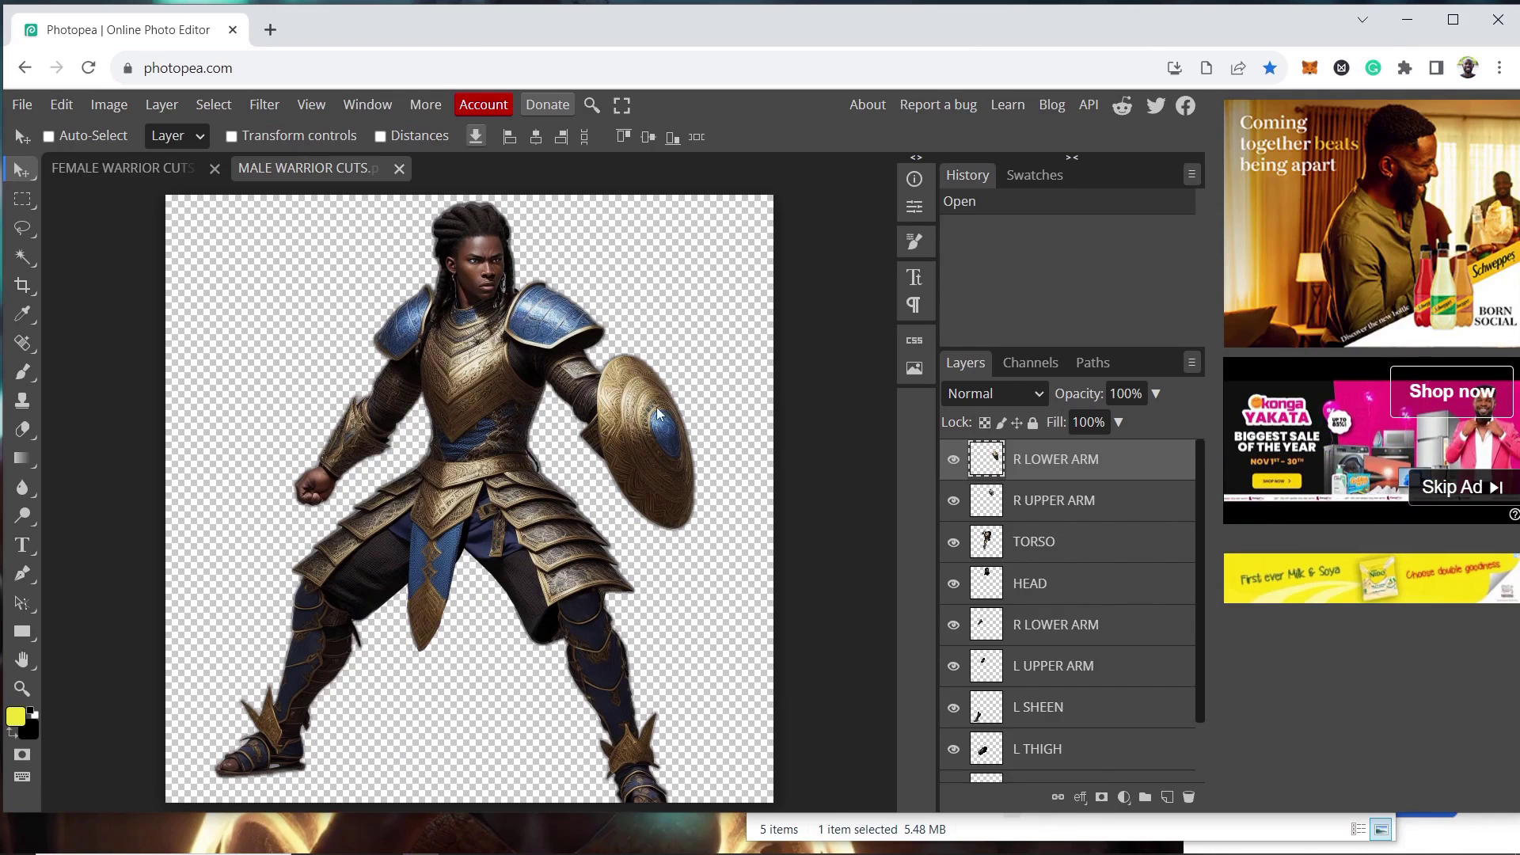
Step: Inspect the male warrior's cut-out parts by briefly hiding and reshowing the upper R LOWER ARM, R UPPER ARM, TORSO and HEAD layers in turn
scroll(1004, 473, "down", 1)
scroll(1022, 479, "up", 1)
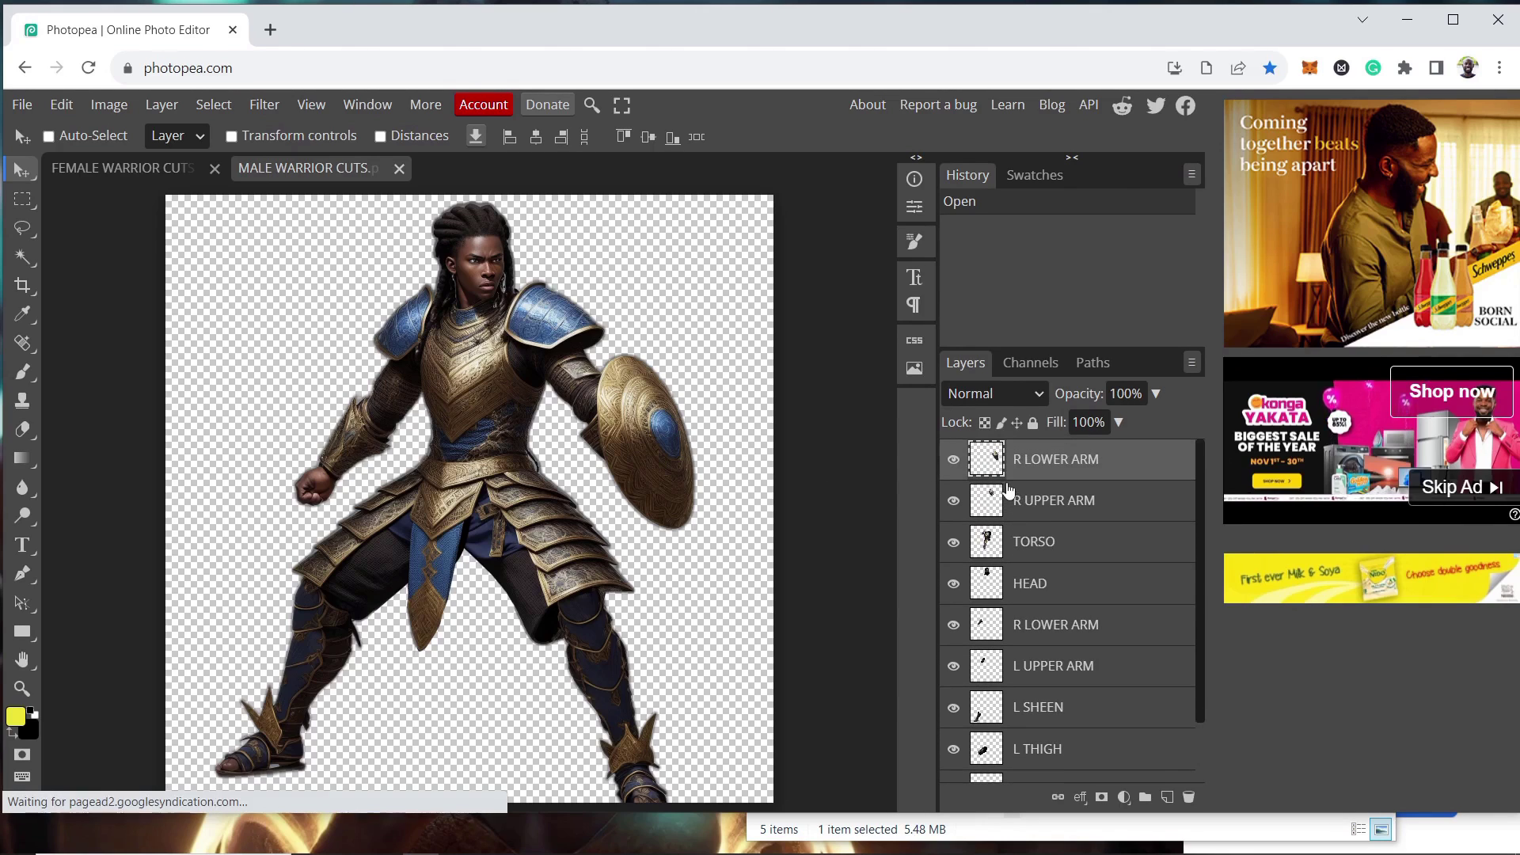
left_click(954, 461)
left_click(954, 461)
left_click(954, 501)
left_click(954, 501)
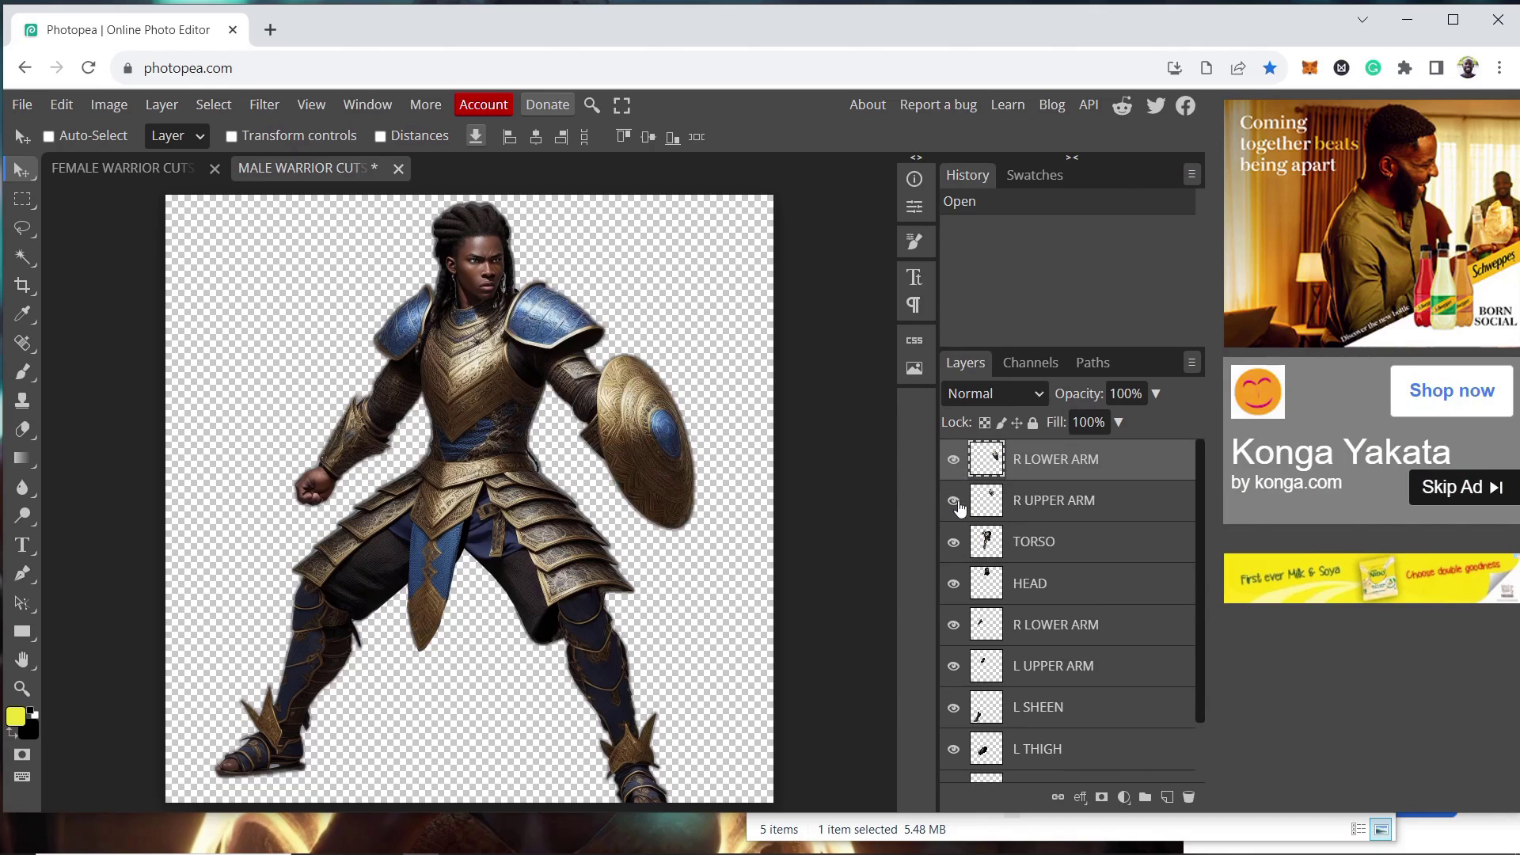
left_click(954, 543)
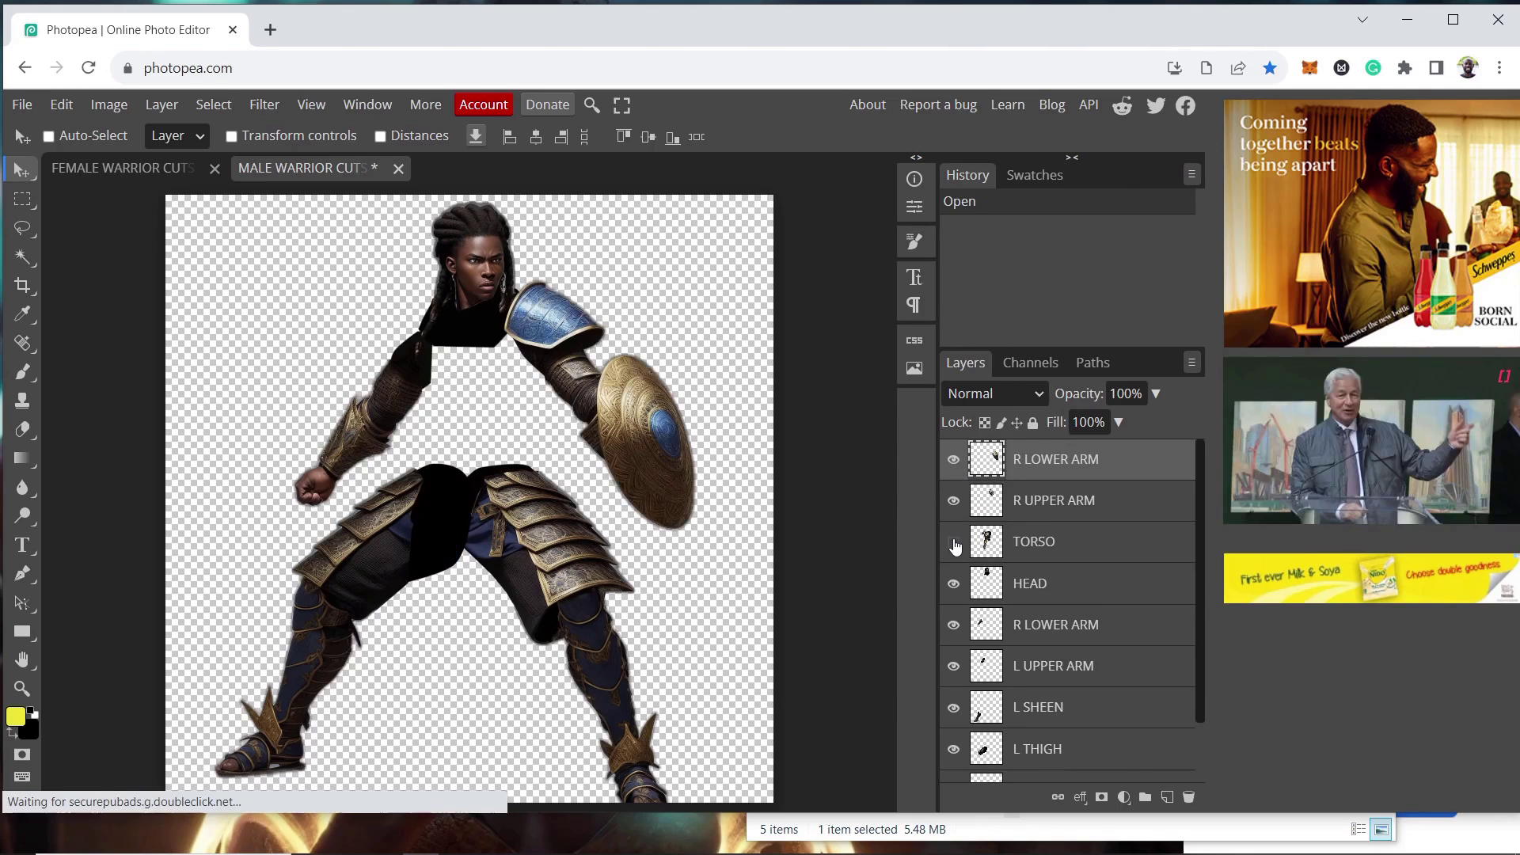
left_click(954, 544)
left_click(954, 586)
left_click(954, 586)
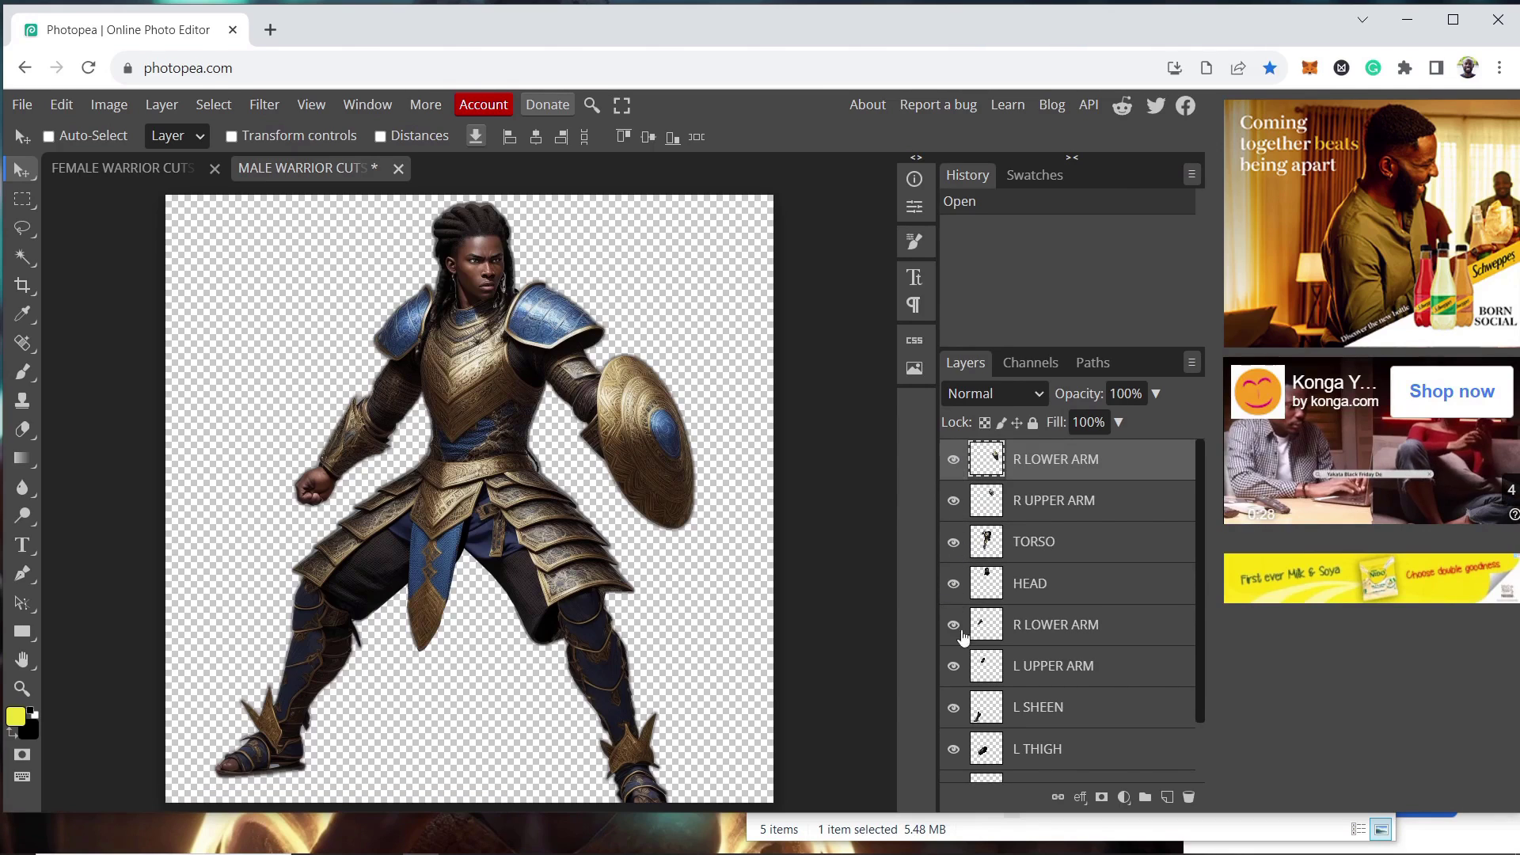
Step: Check the male warrior's L UPPER ARM, L SHEEN and L THIGH layers by hiding each one and showing it again
left_click(954, 667)
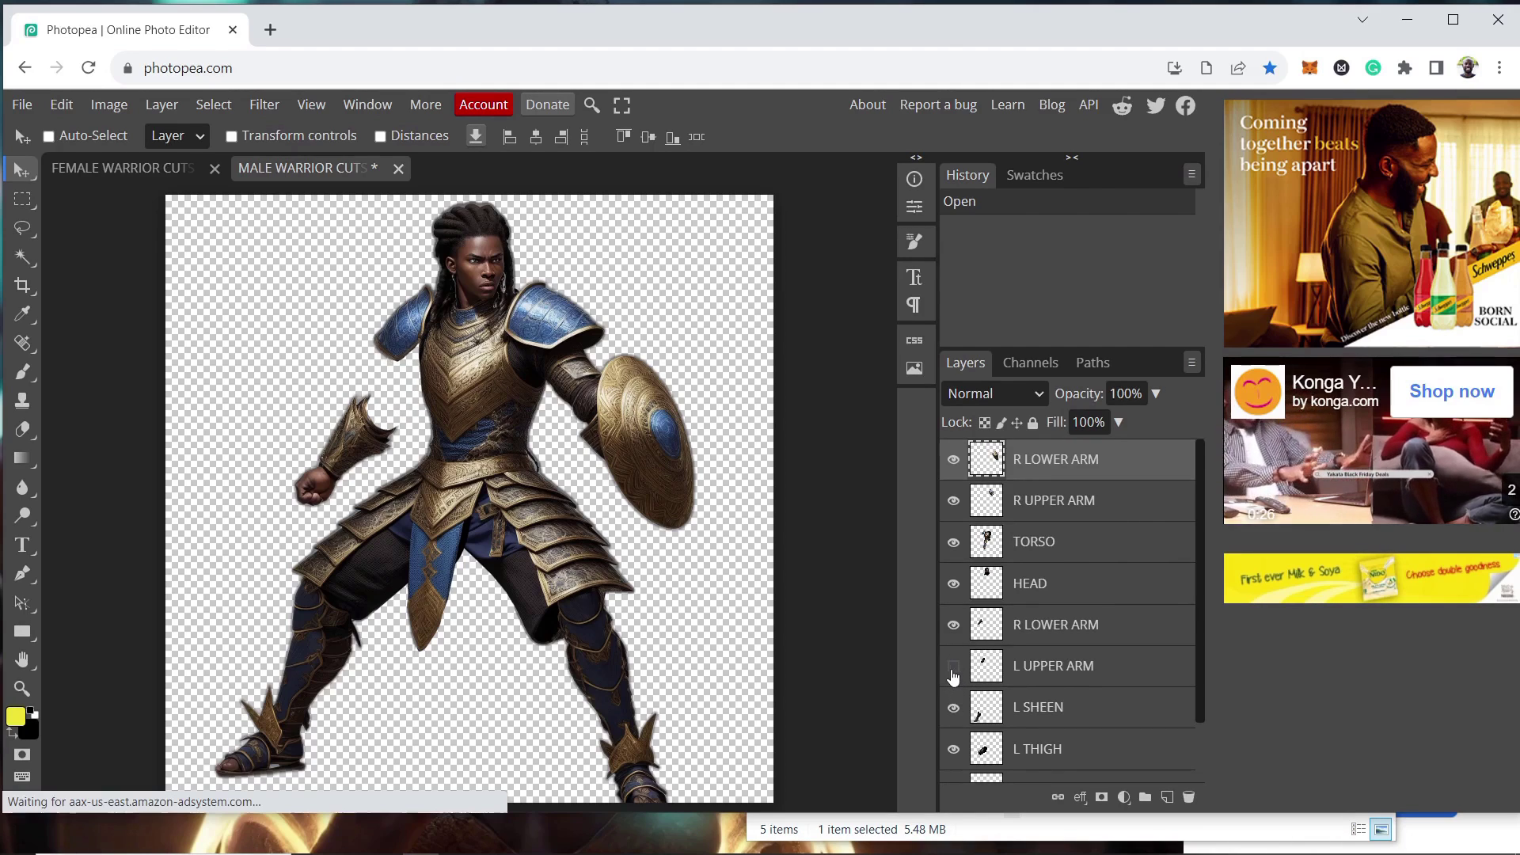
left_click(955, 668)
left_click(954, 708)
left_click(954, 750)
left_click(954, 751)
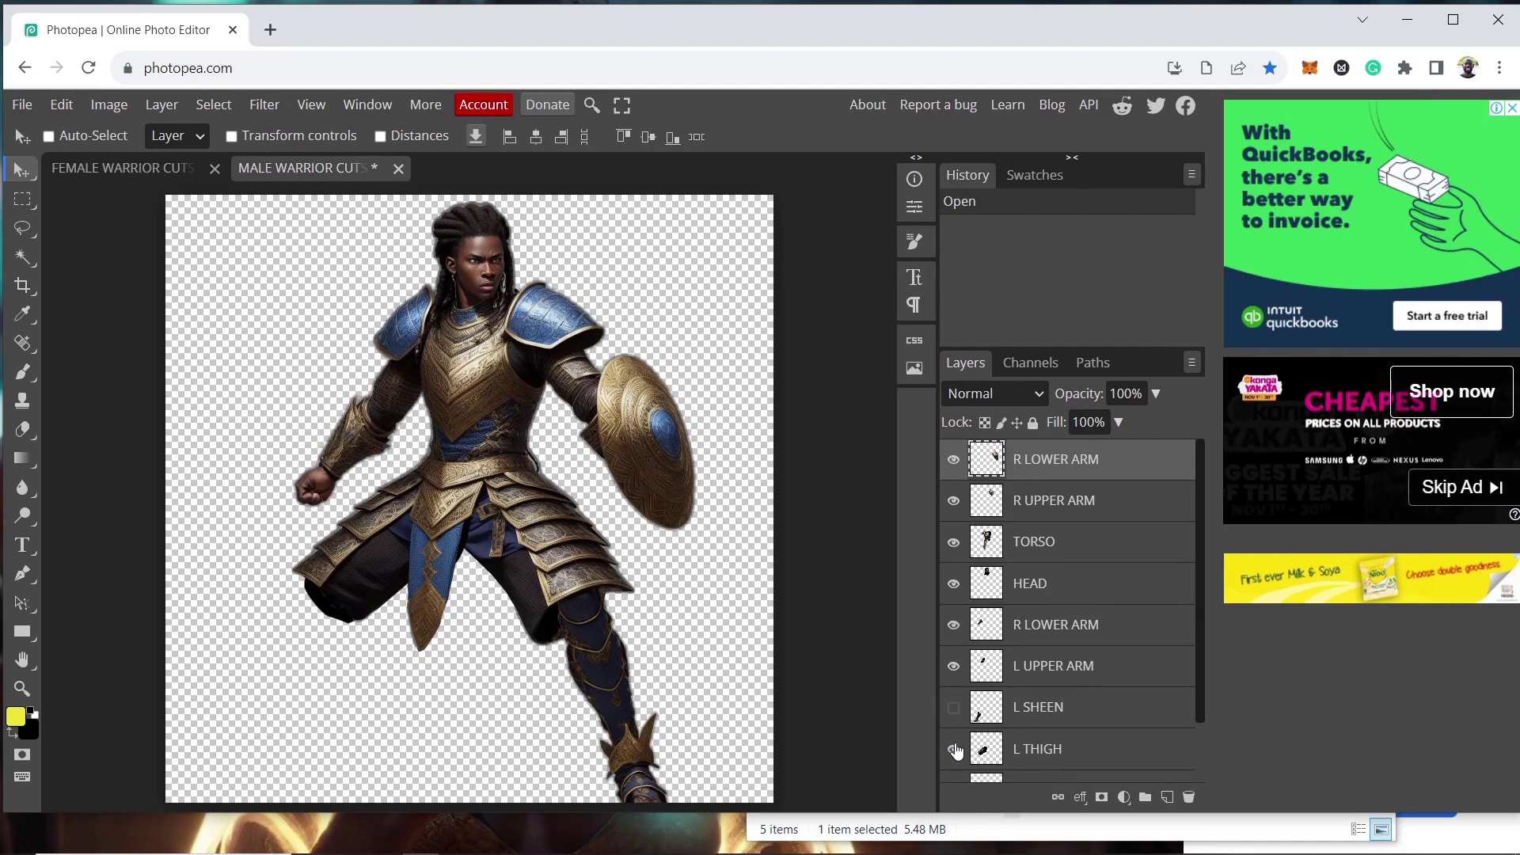
left_click(955, 709)
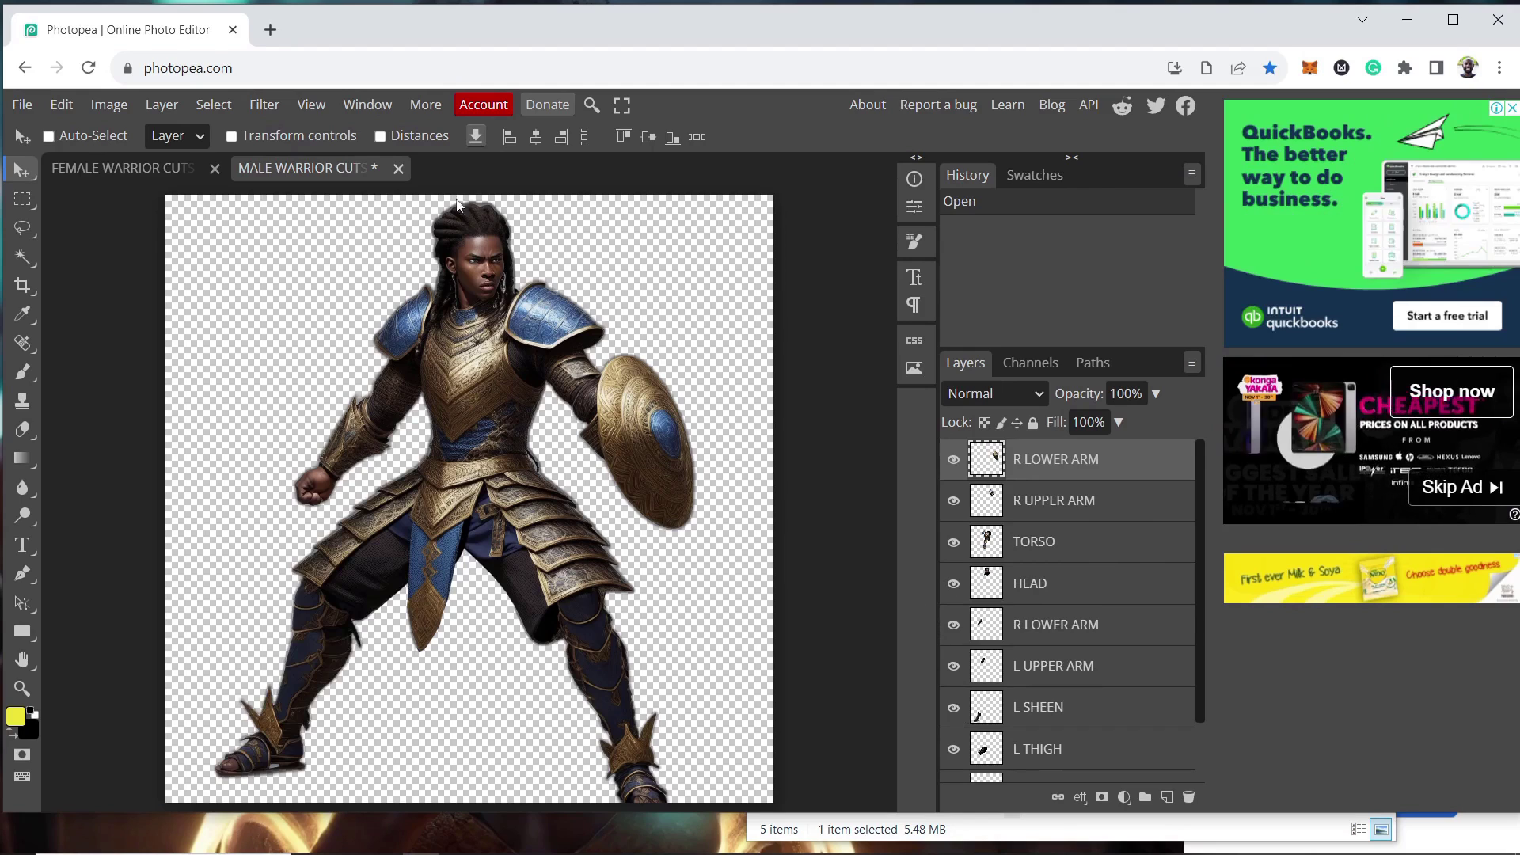
Step: Switch to the female warrior cuts document and check its TORSO layer by hiding and reshowing it
left_click(131, 168)
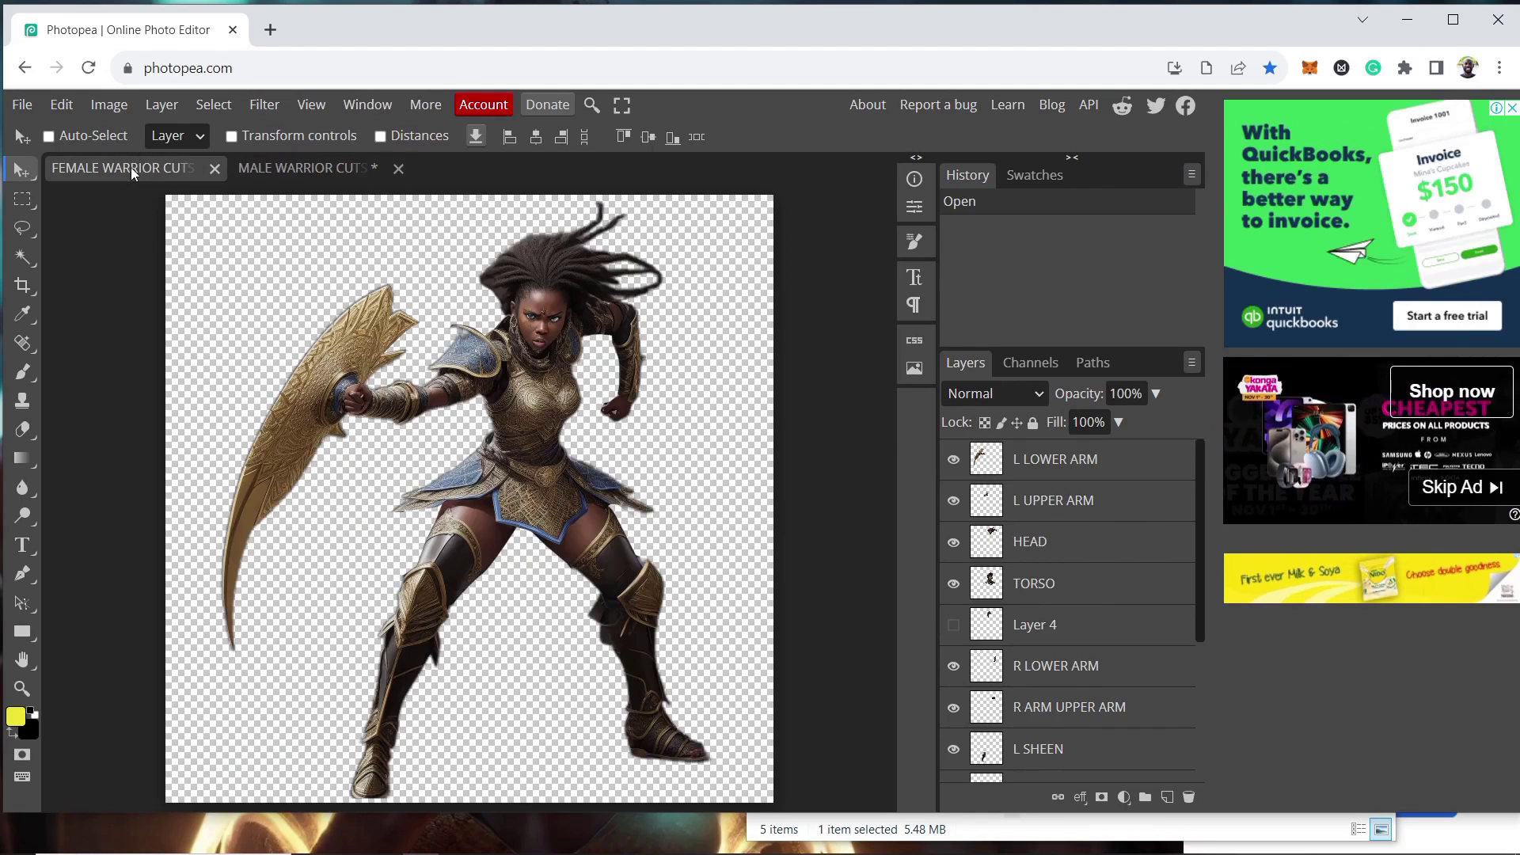
left_click(954, 585)
left_click(955, 584)
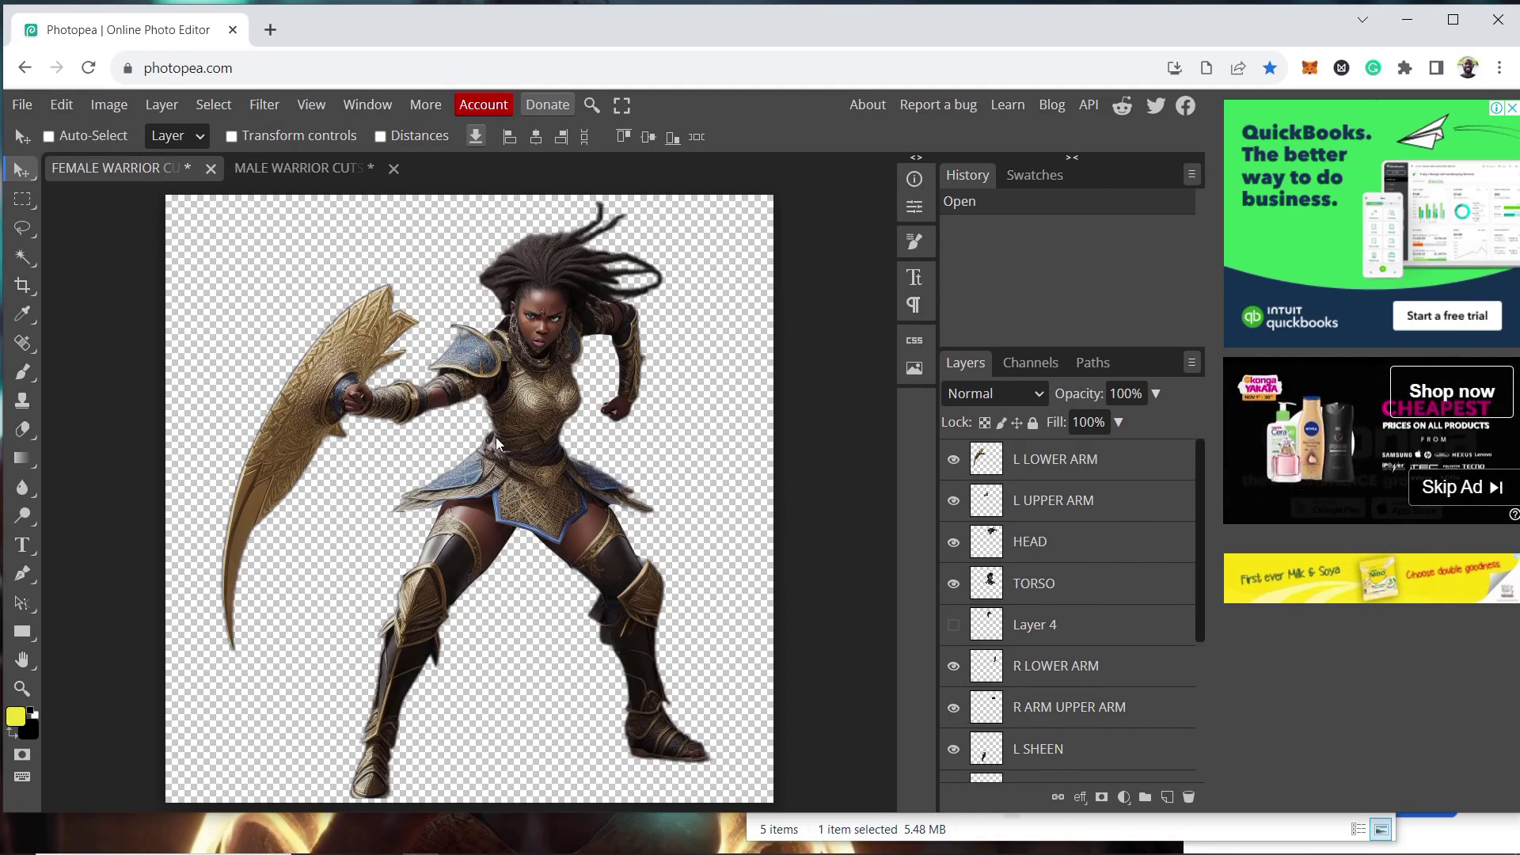